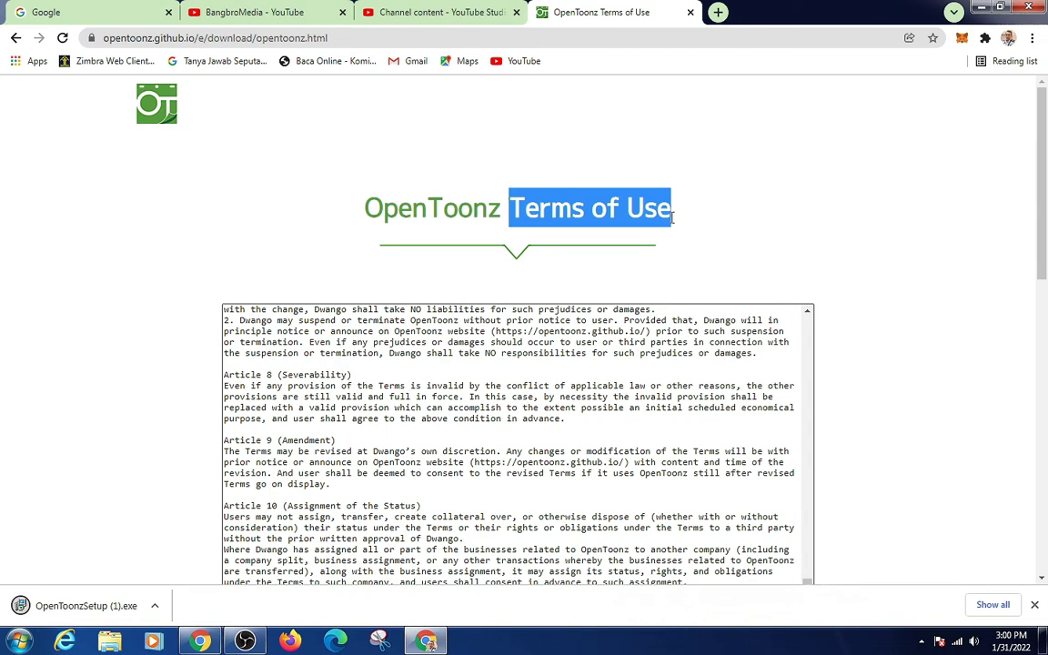
# Step: Run the downloaded OpenToonzSetup (1).exe installer and allow it past the security prompts
pyautogui.click(101, 605)
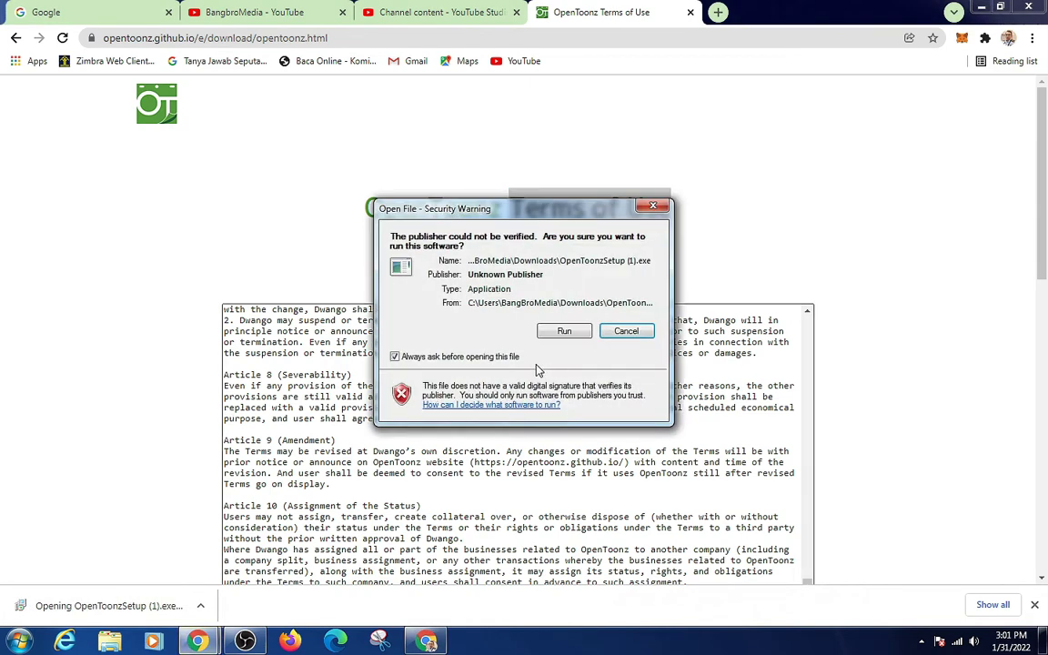
pyautogui.click(564, 332)
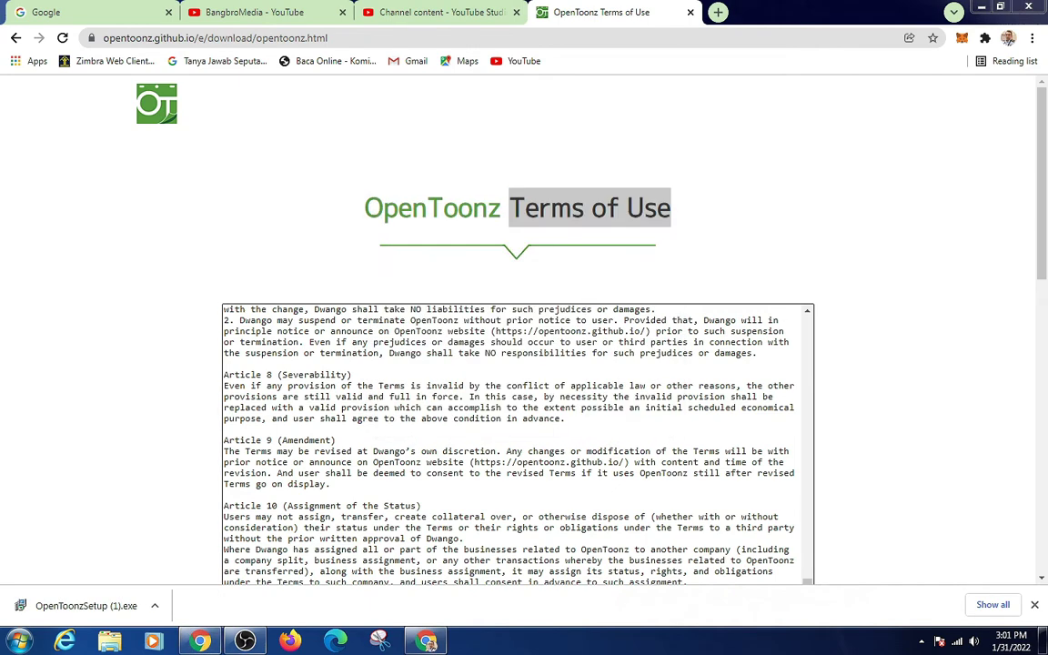
pyautogui.click(538, 356)
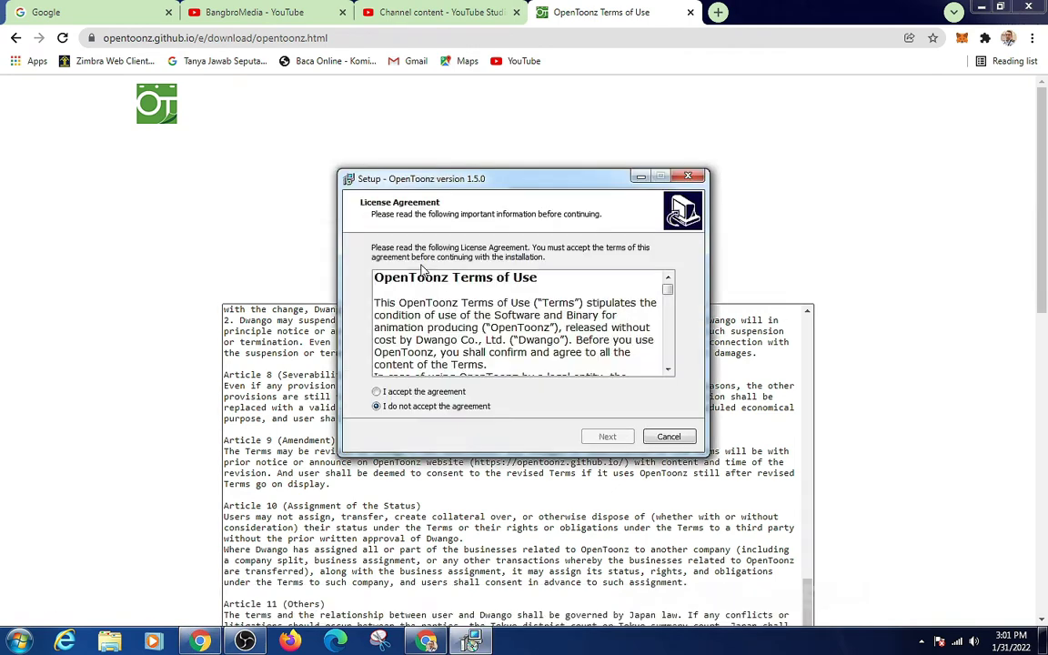
# Step: Accept the license agreement and install OpenToonz with the default stuff folder C:\OpenToonz stuff and a desktop shortcut
pyautogui.click(375, 391)
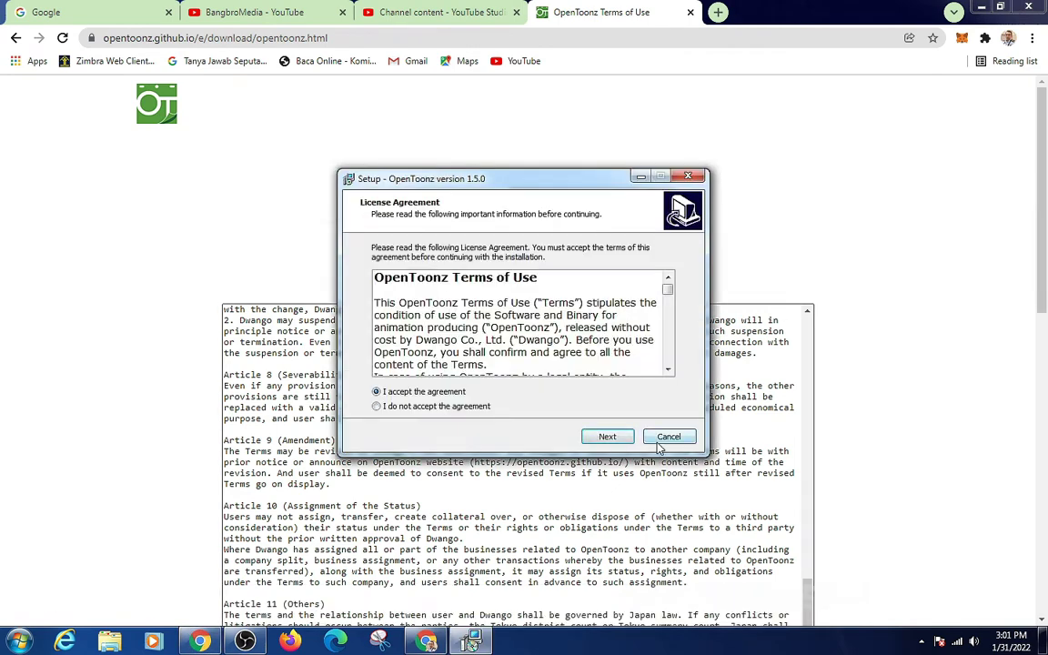
pyautogui.click(607, 437)
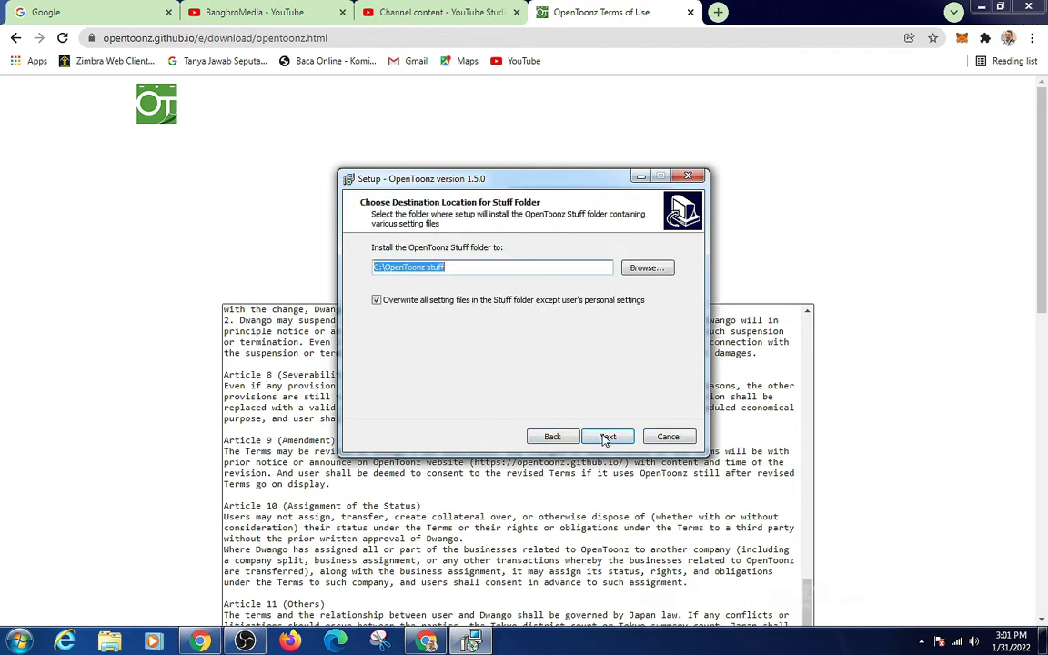
pyautogui.click(606, 437)
pyautogui.click(605, 436)
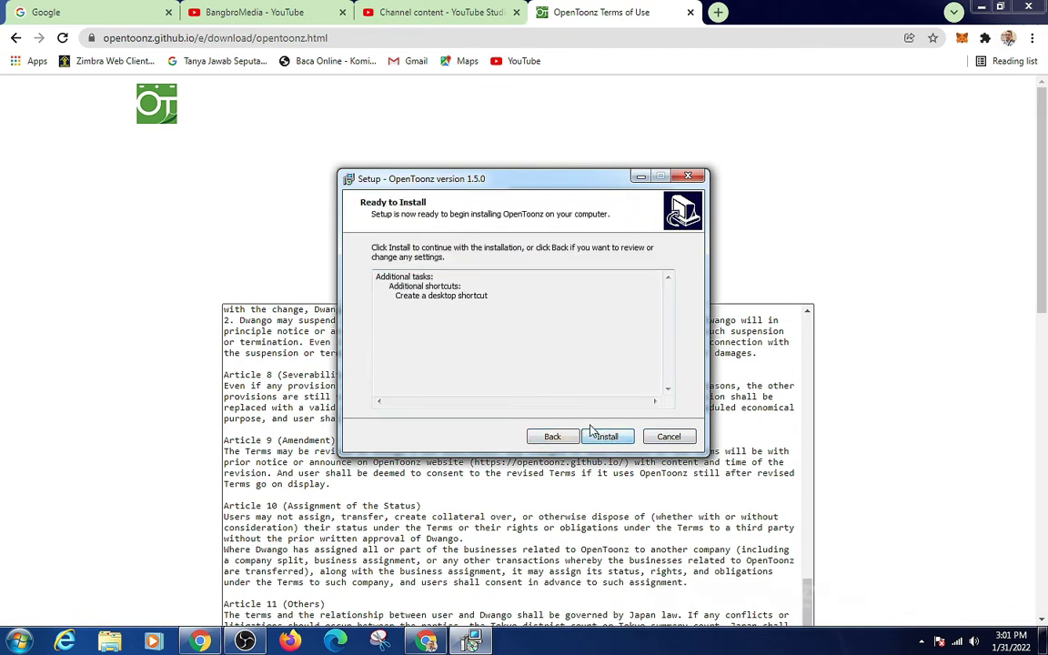
pyautogui.click(598, 437)
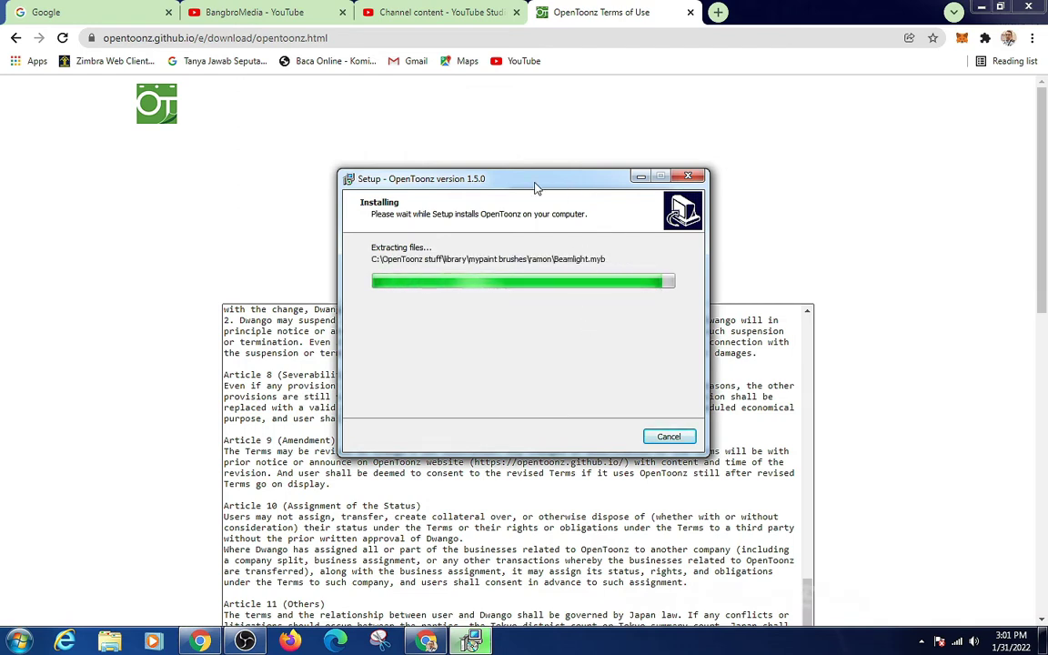
pyautogui.moveTo(528, 187); pyautogui.dragTo(589, 141)
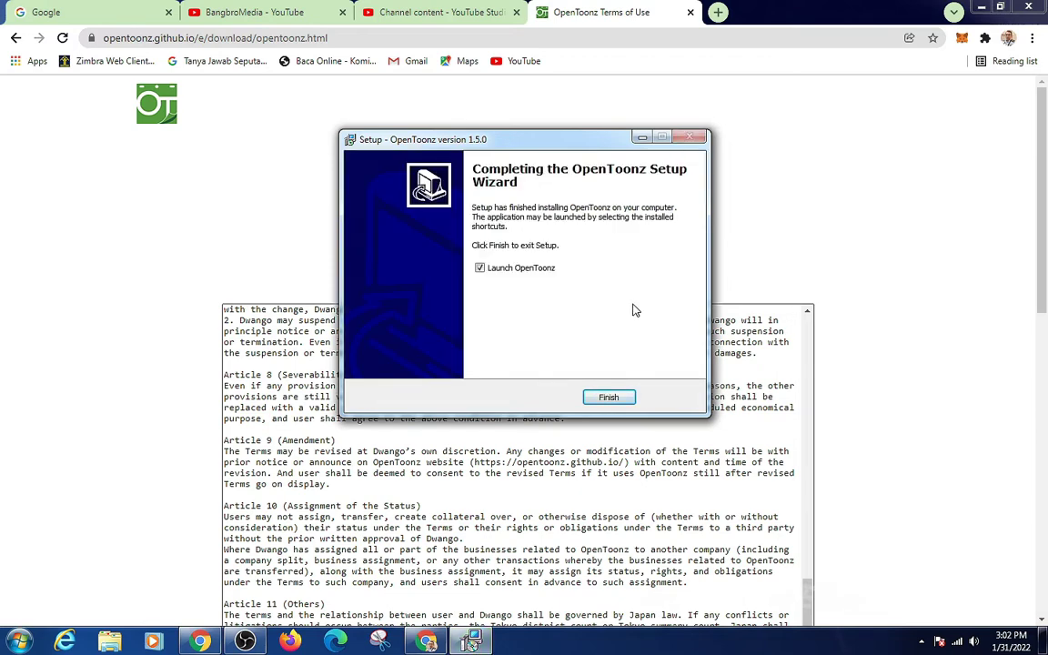
# Step: Minimize the browser to reveal the desktop and turn off the Launch OpenToonz option in the setup wizard
pyautogui.click(980, 7)
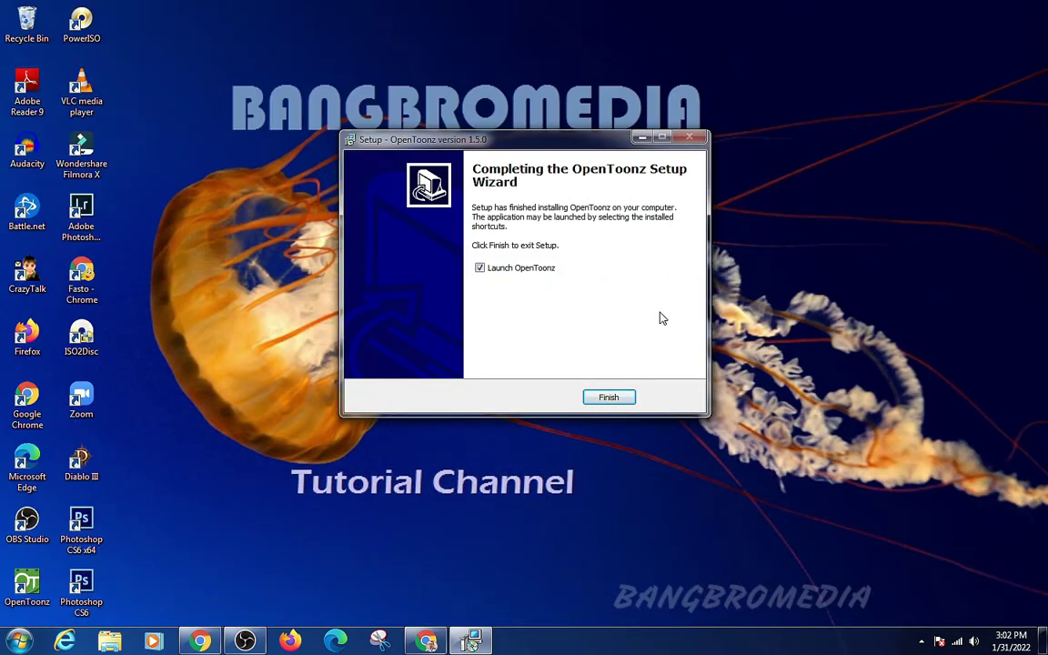
pyautogui.moveTo(509, 139); pyautogui.dragTo(425, 161)
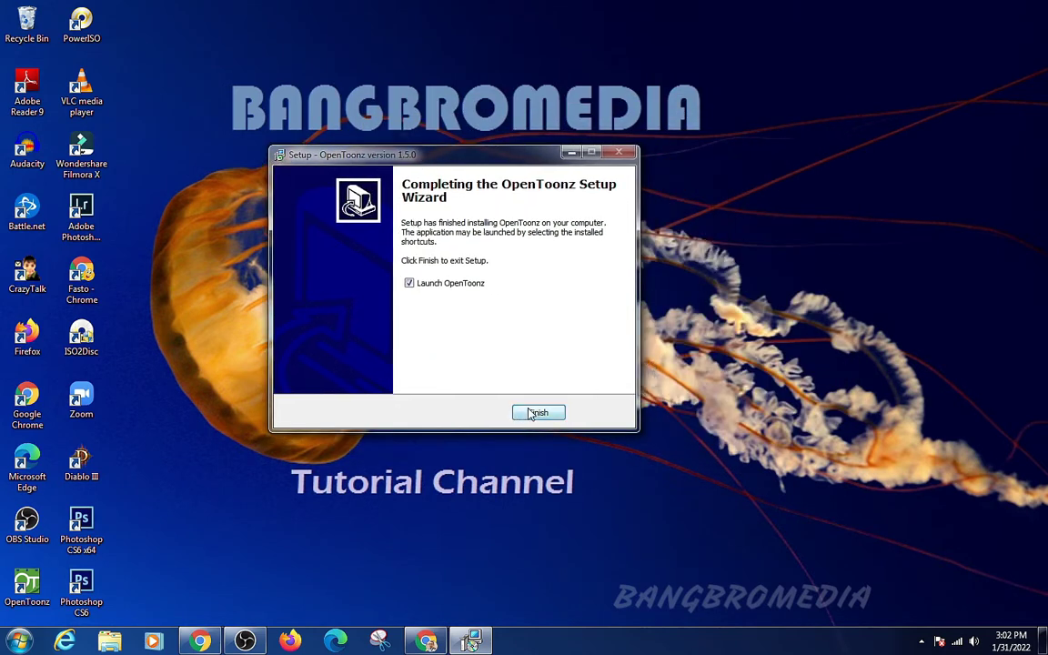
pyautogui.click(409, 283)
pyautogui.click(409, 283)
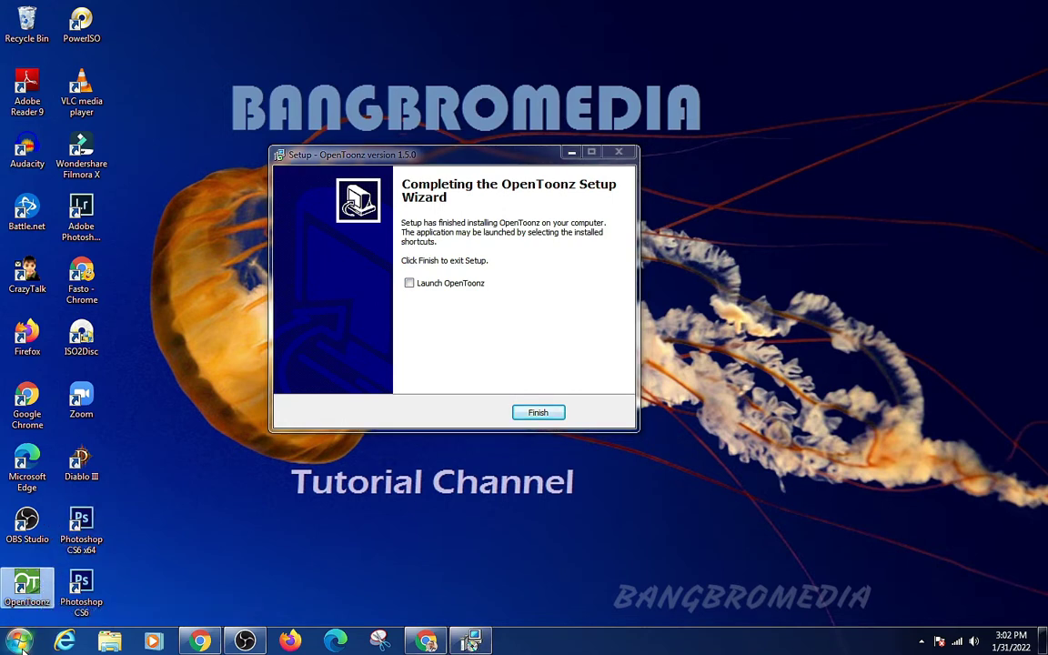
# Step: Look up the OpenToonz folder in the list of installed programs and check its entries
pyautogui.press('super')
pyautogui.click(52, 580)
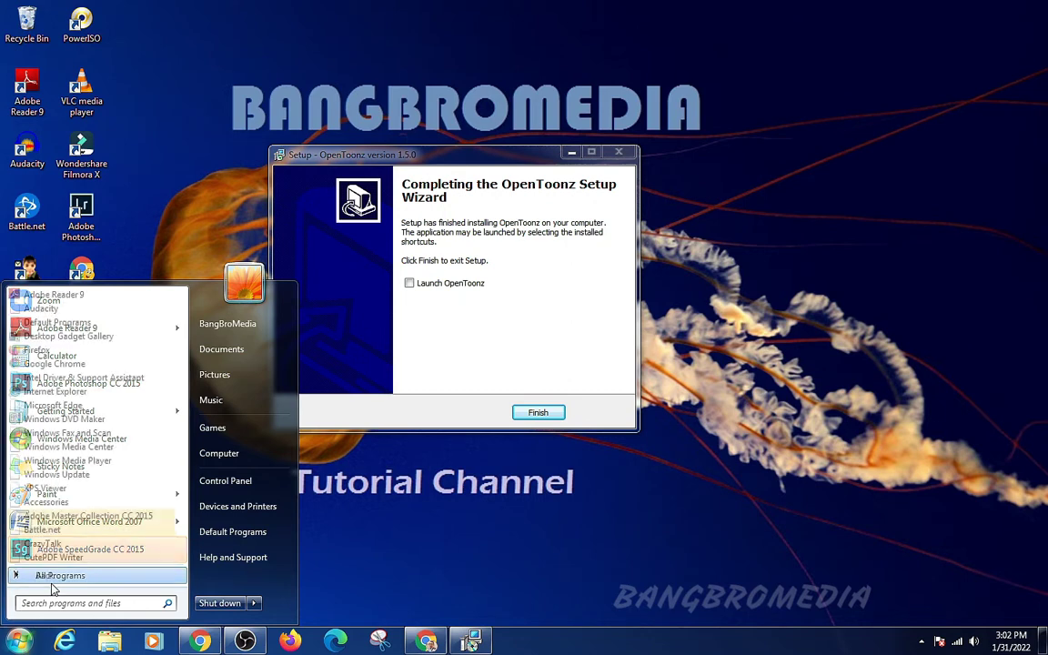
pyautogui.scroll(-5, 60, 454)
pyautogui.click(57, 461)
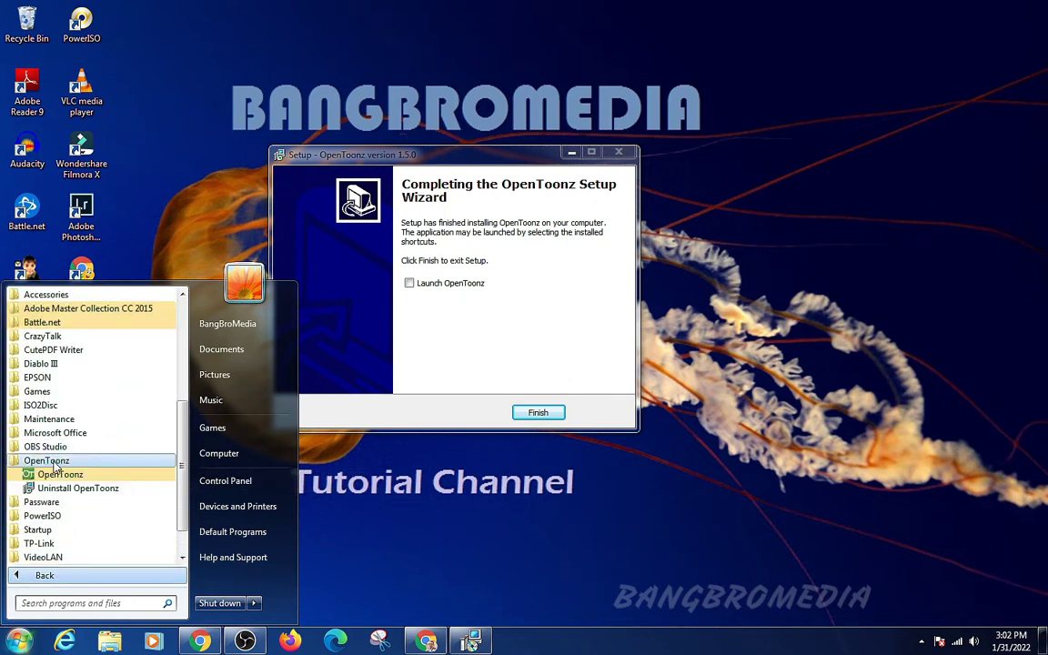
pyautogui.click(530, 334)
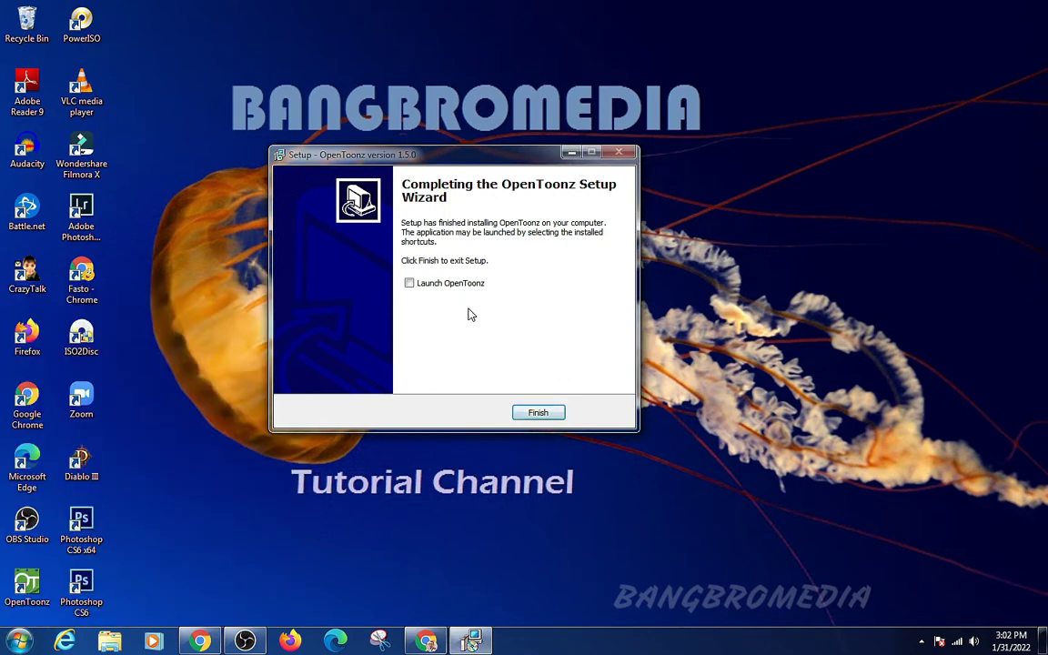
# Step: Finish the setup wizard and launch OpenToonz from its desktop shortcut
pyautogui.click(534, 413)
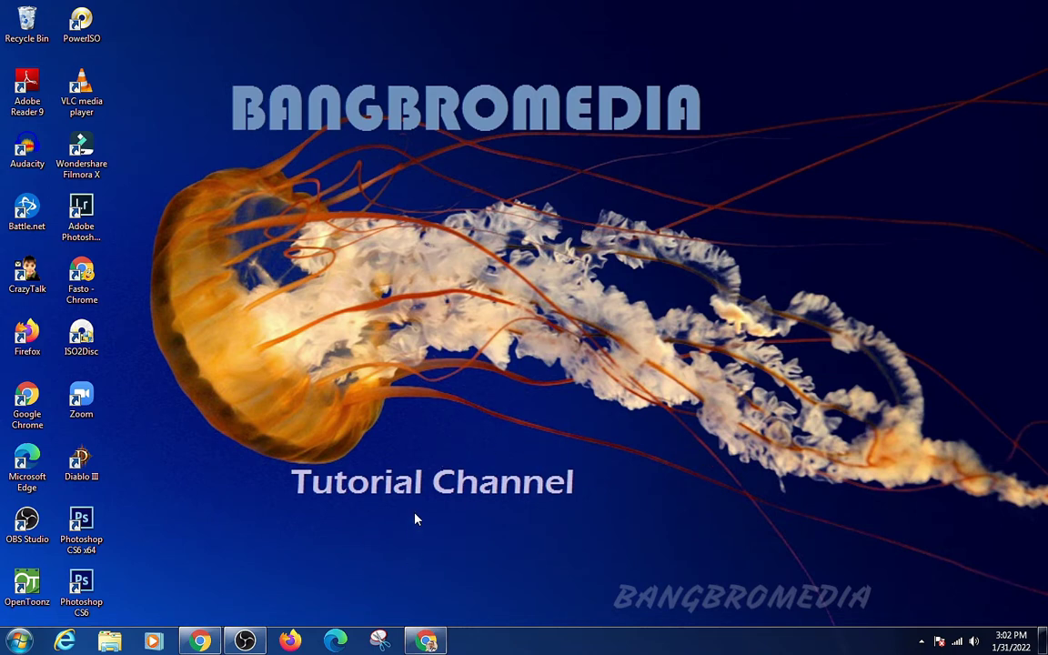
pyautogui.doubleClick(20, 584)
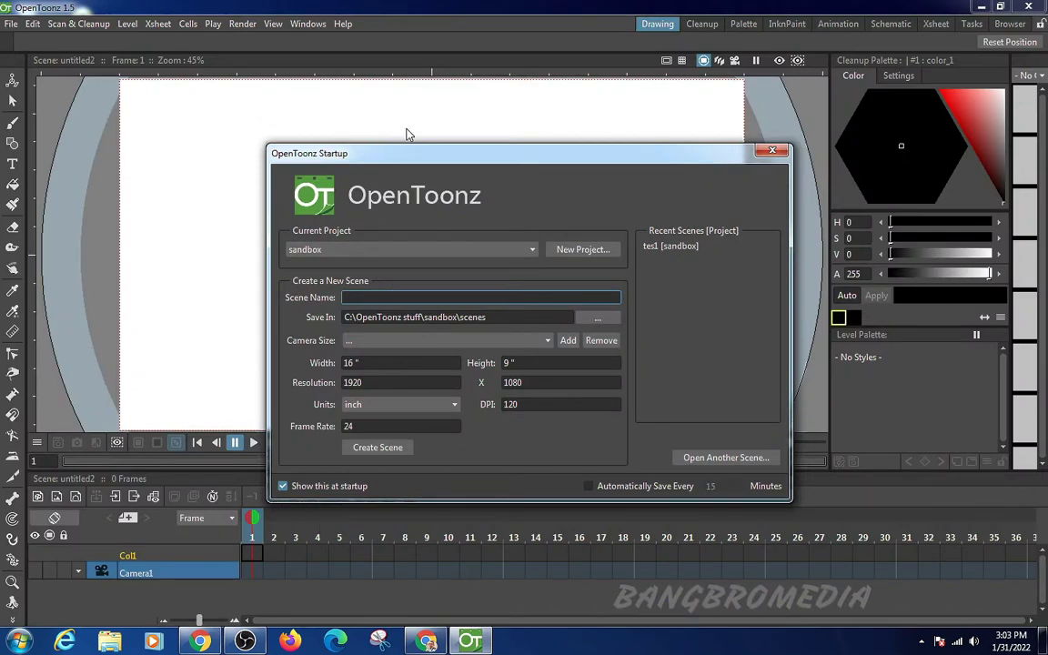
pyautogui.moveTo(465, 161); pyautogui.dragTo(406, 124)
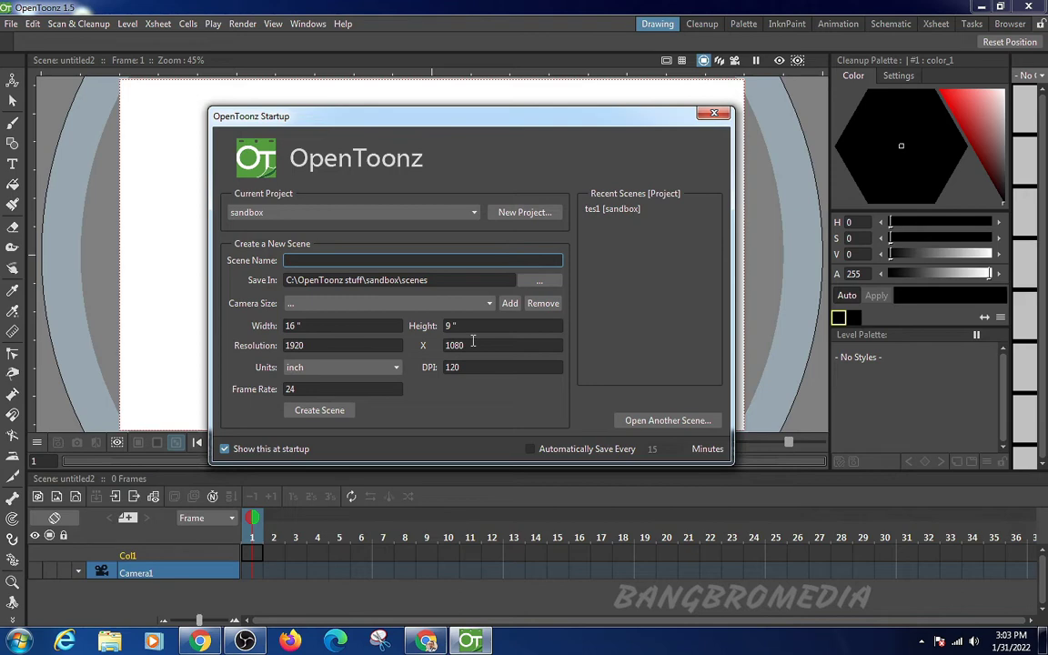
# Step: Name the new scene LATIHAN1 in the startup dialog
pyautogui.write('TIHAN')
pyautogui.write(' AN')
pyautogui.press('BackSpace')
pyautogui.press('BackSpace')
pyautogui.press('BackSpace')
pyautogui.press('BackSpace')
# Step: Open the folder chooser for the scene's save location and expand the D:\ drive
pyautogui.click(430, 280)
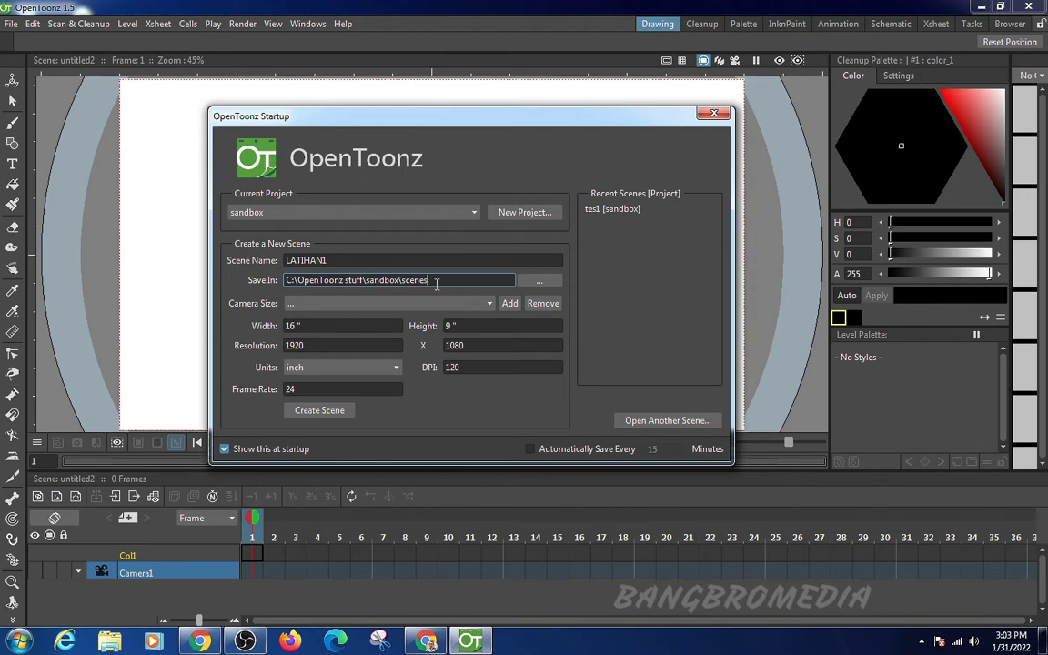
pyautogui.click(547, 285)
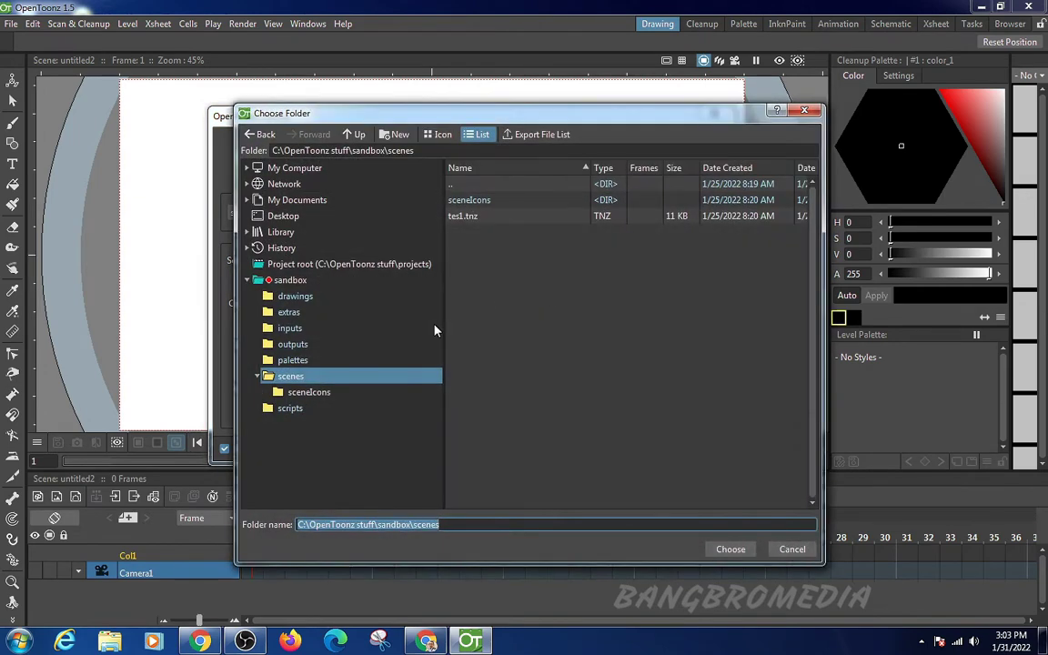
pyautogui.click(247, 200)
pyautogui.scroll(-1, 257, 328)
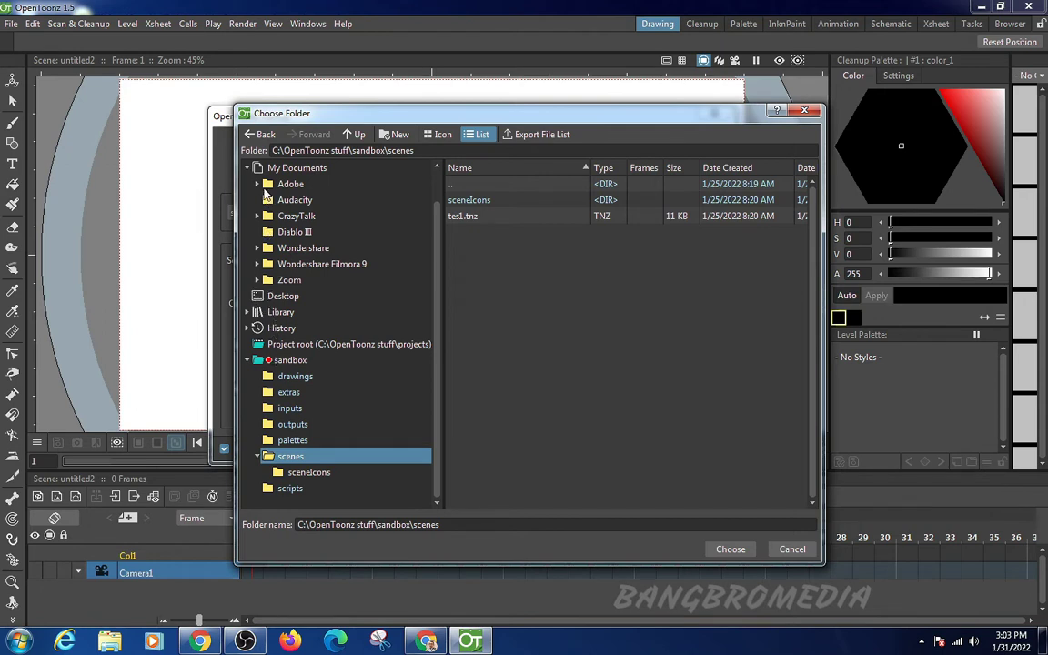
pyautogui.scroll(1, 259, 182)
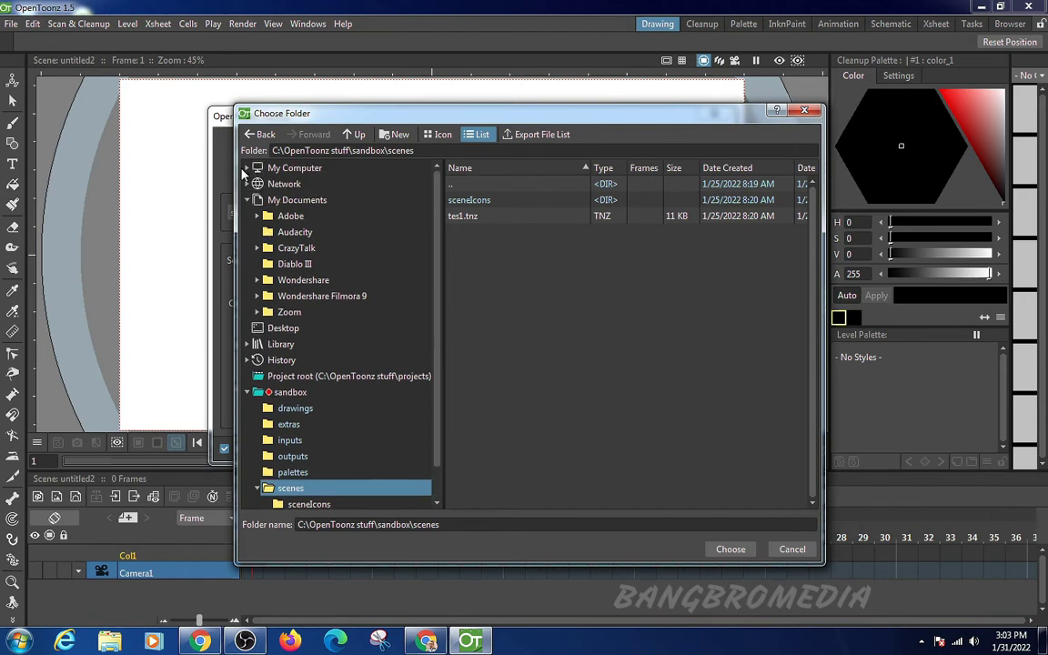
pyautogui.click(246, 168)
pyautogui.click(256, 199)
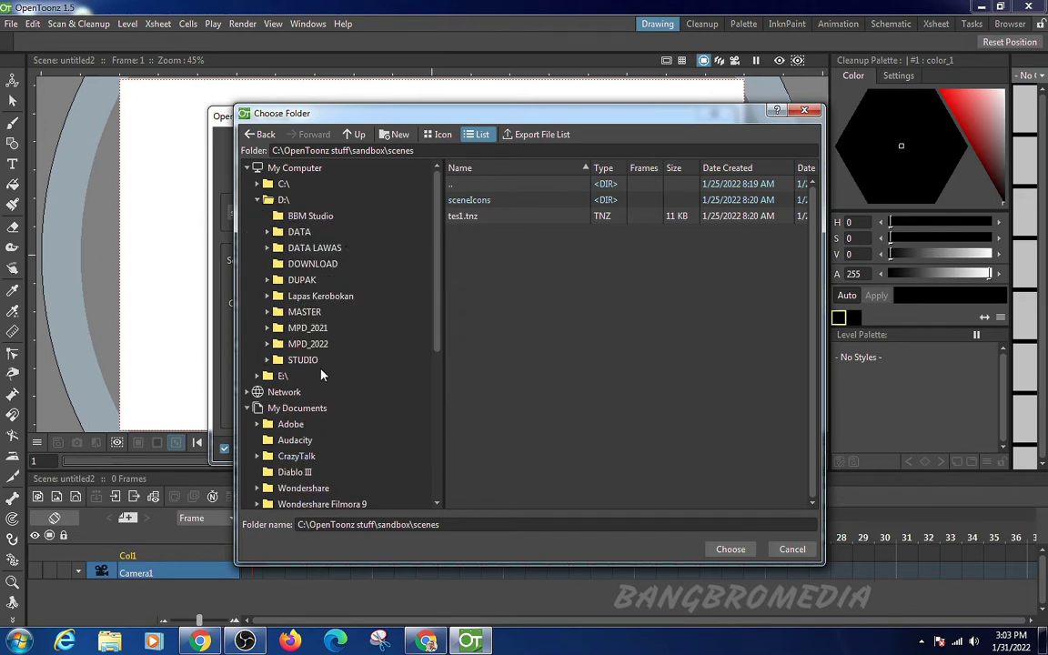
# Step: Create a new folder in the root of the D:\ drive
pyautogui.click(297, 216)
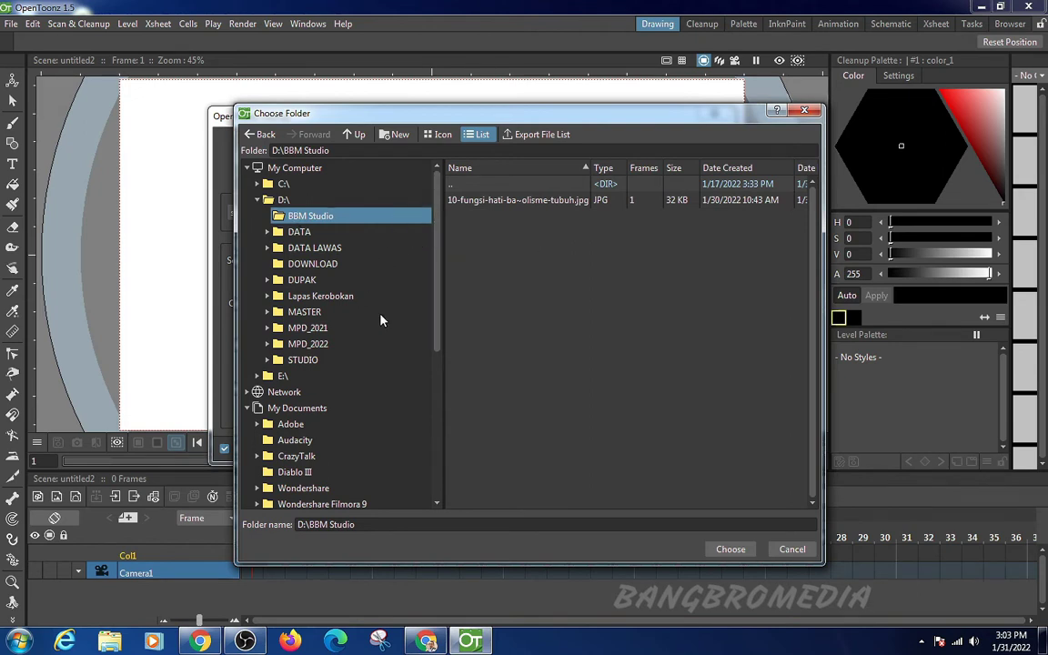
pyautogui.click(526, 268)
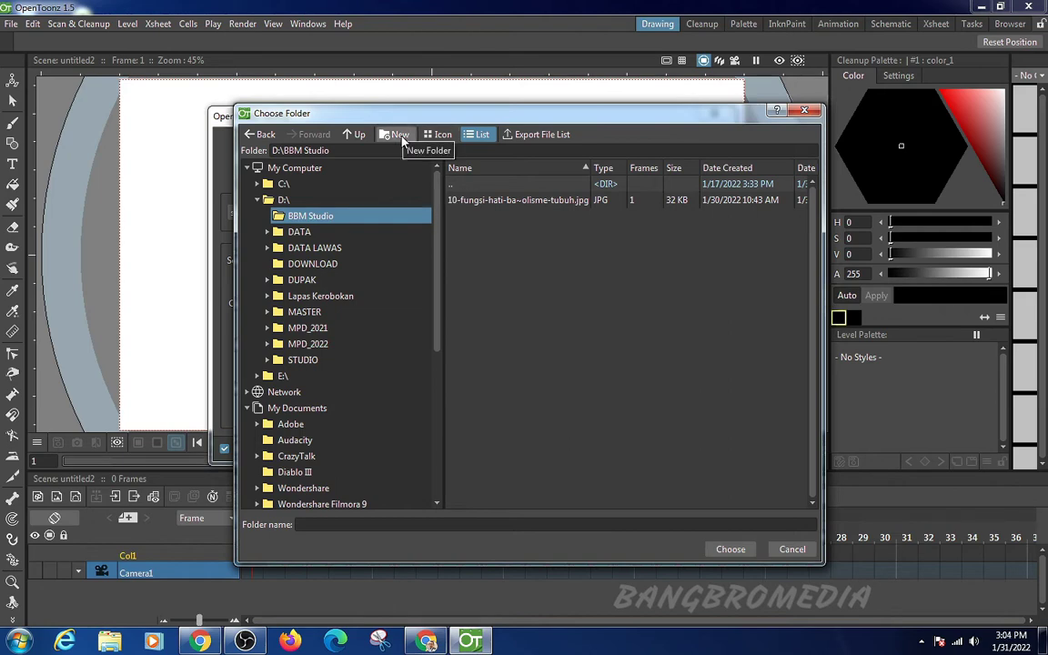
pyautogui.click(356, 134)
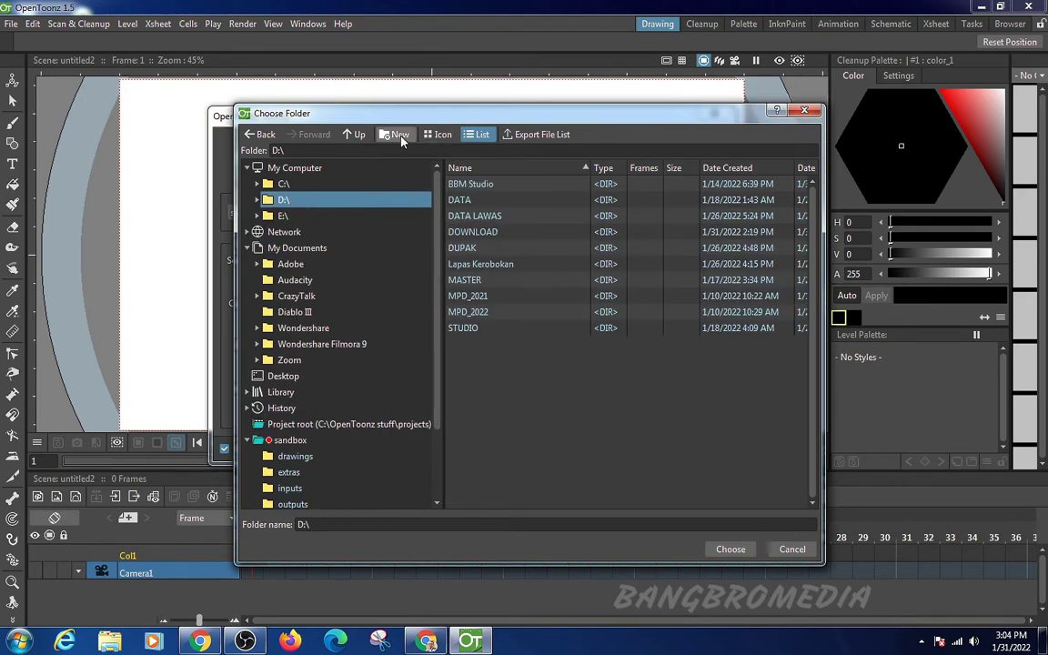
pyautogui.click(400, 136)
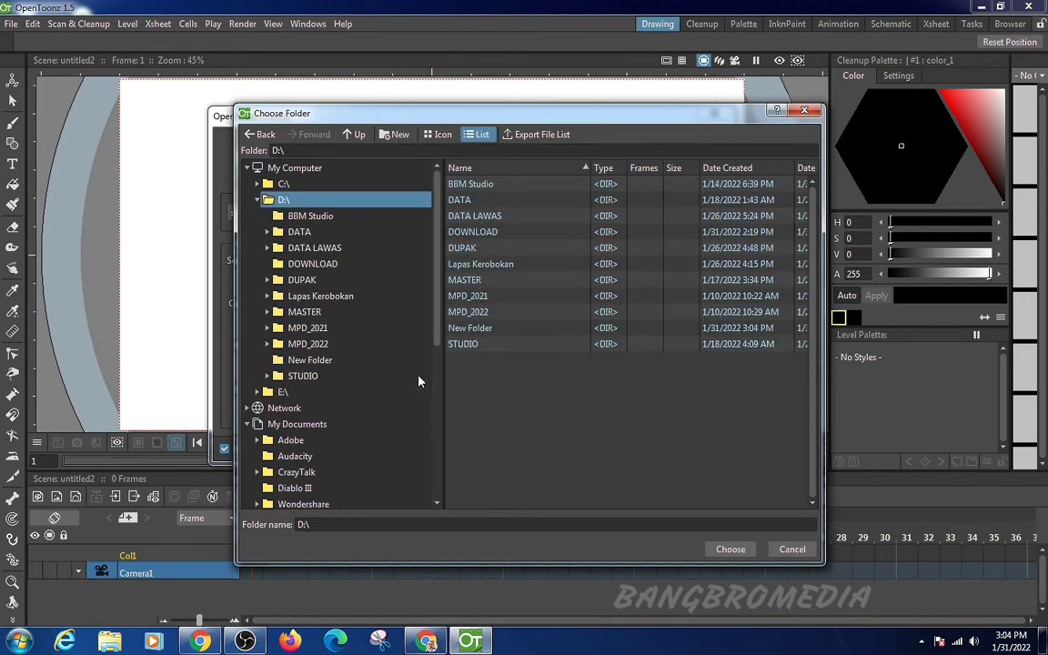
# Step: Rename the new folder on D:\ as OPENTOONZBOX with Delete Original Files enabled, and choose it as the scene's save location
pyautogui.click(314, 360)
pyautogui.click(287, 202)
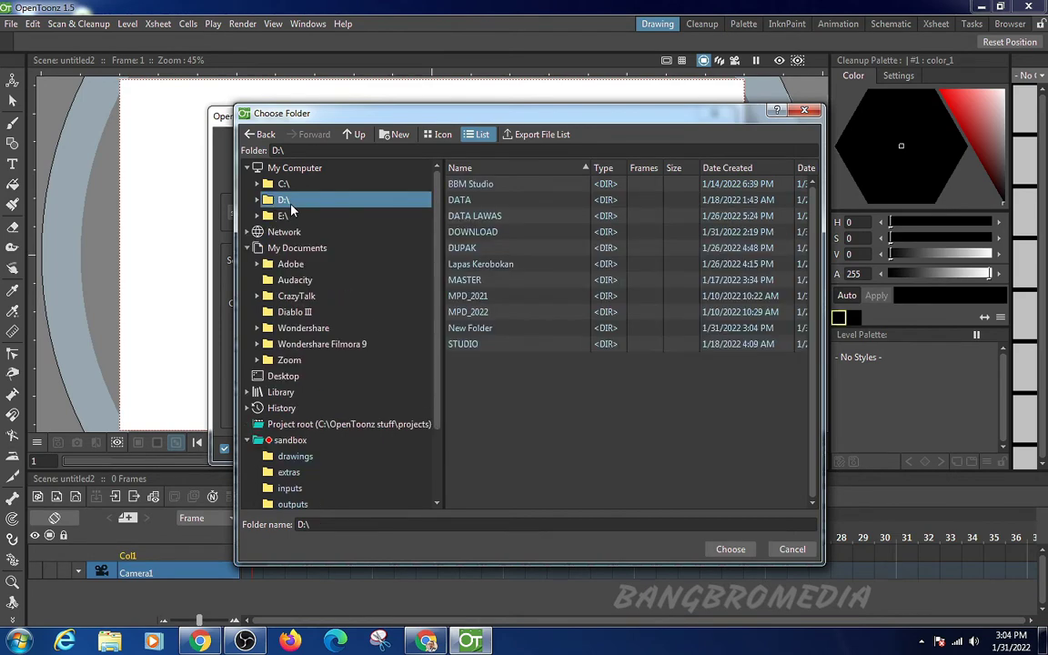
pyautogui.doubleClick(471, 328)
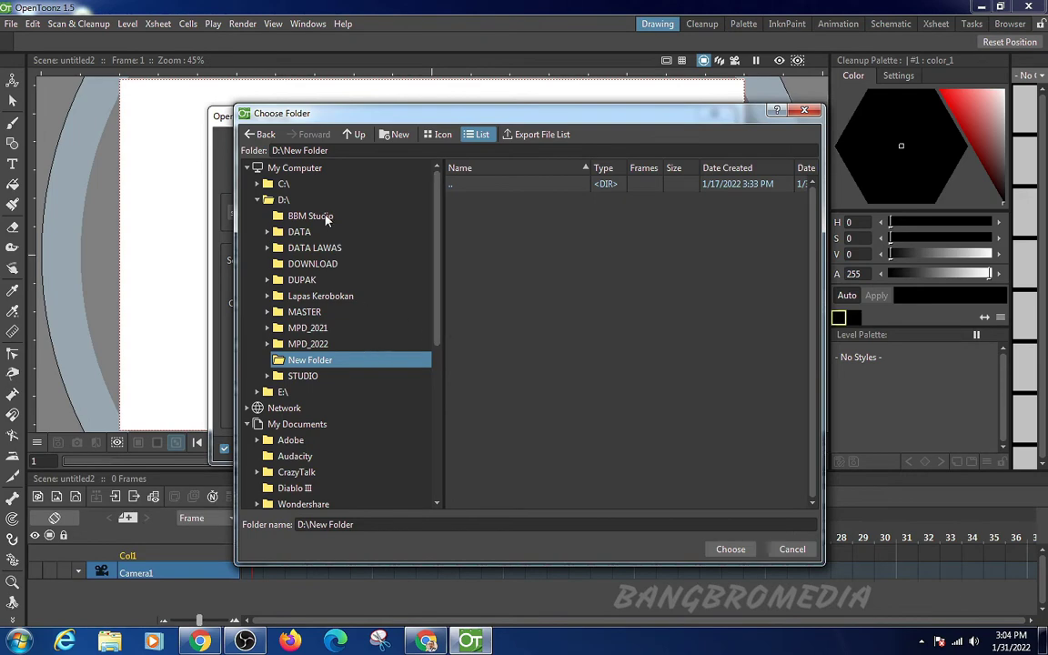
pyautogui.click(285, 201)
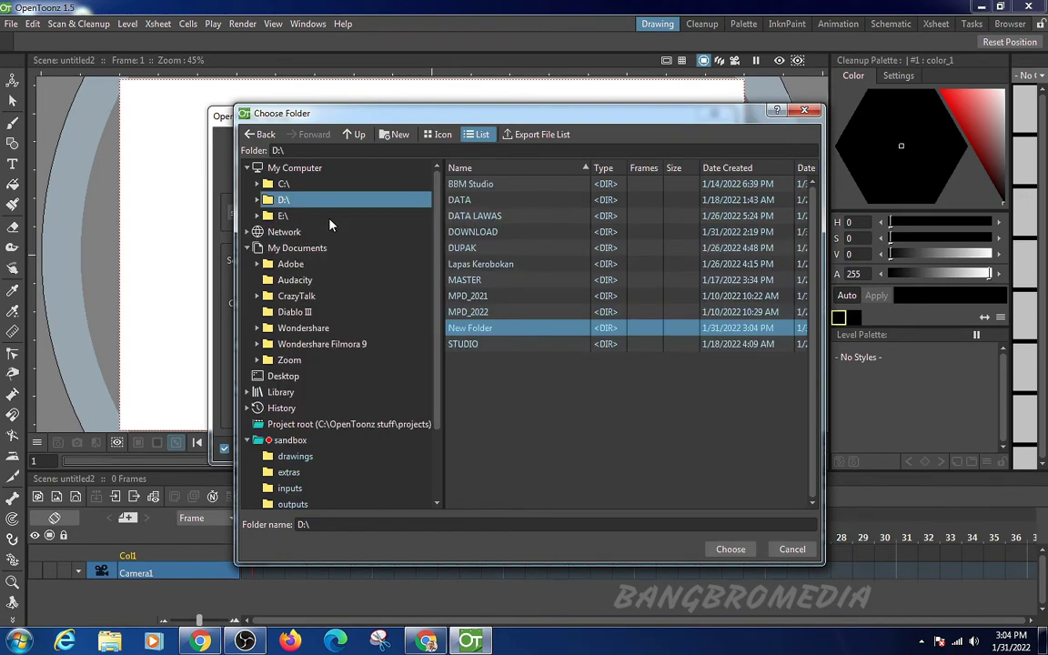
pyautogui.rightClick(481, 333)
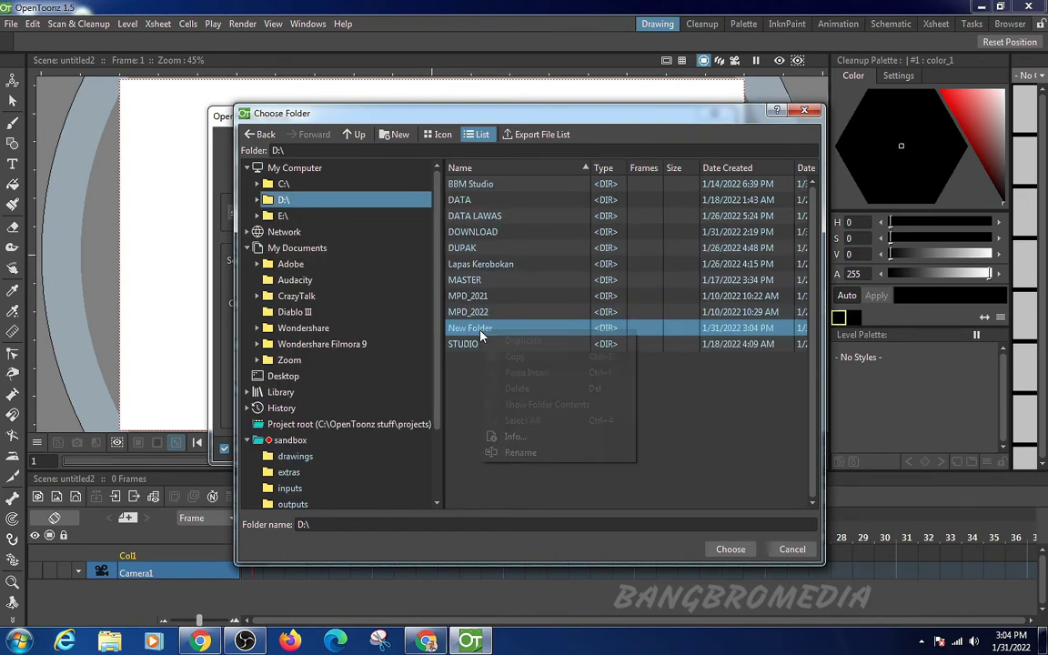
pyautogui.rightClick(480, 335)
pyautogui.click(528, 452)
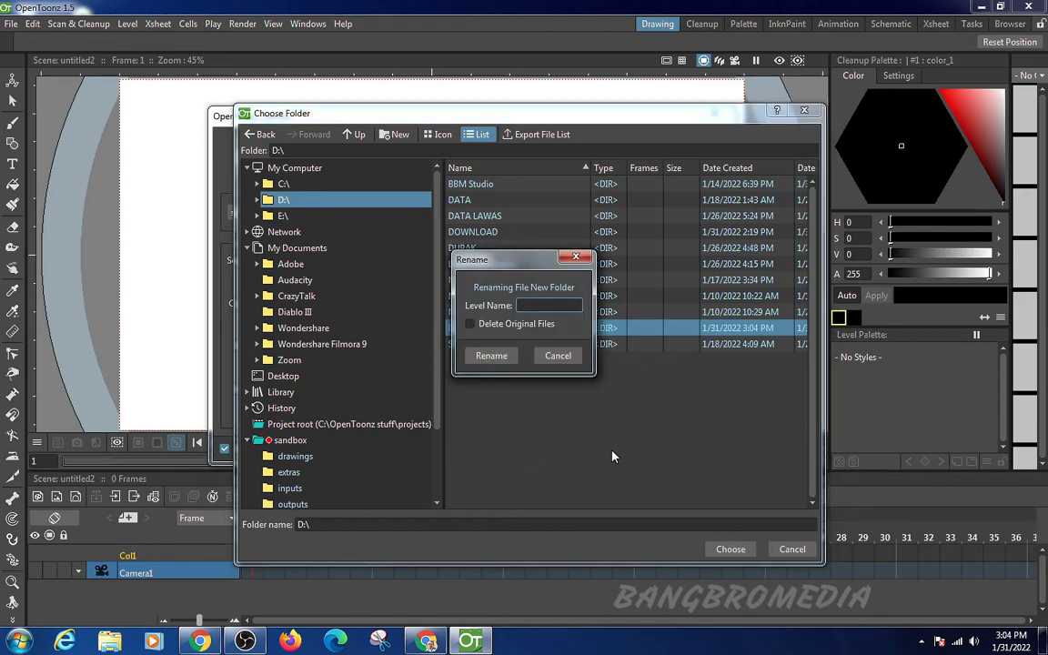
pyautogui.write('OPENTOONZBOX')
pyautogui.click(498, 327)
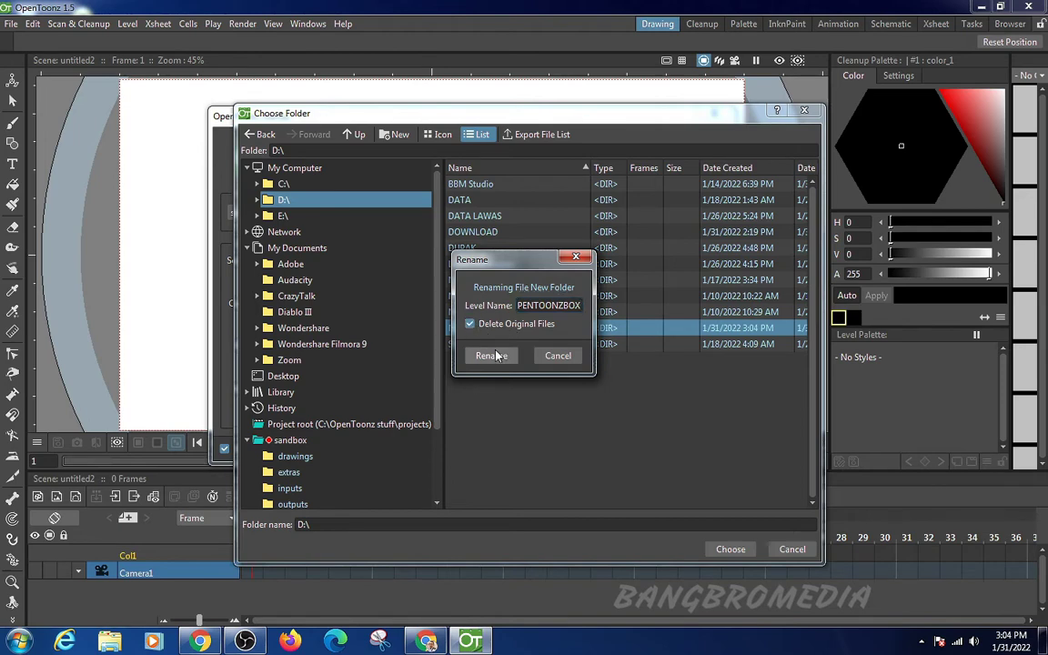
pyautogui.click(495, 355)
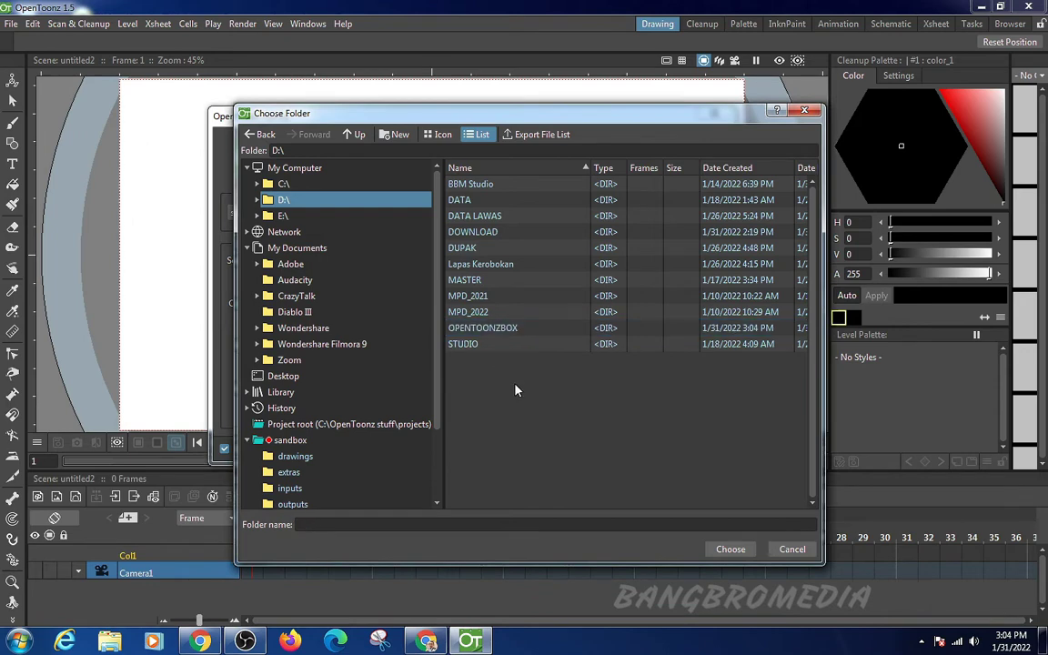
pyautogui.doubleClick(507, 329)
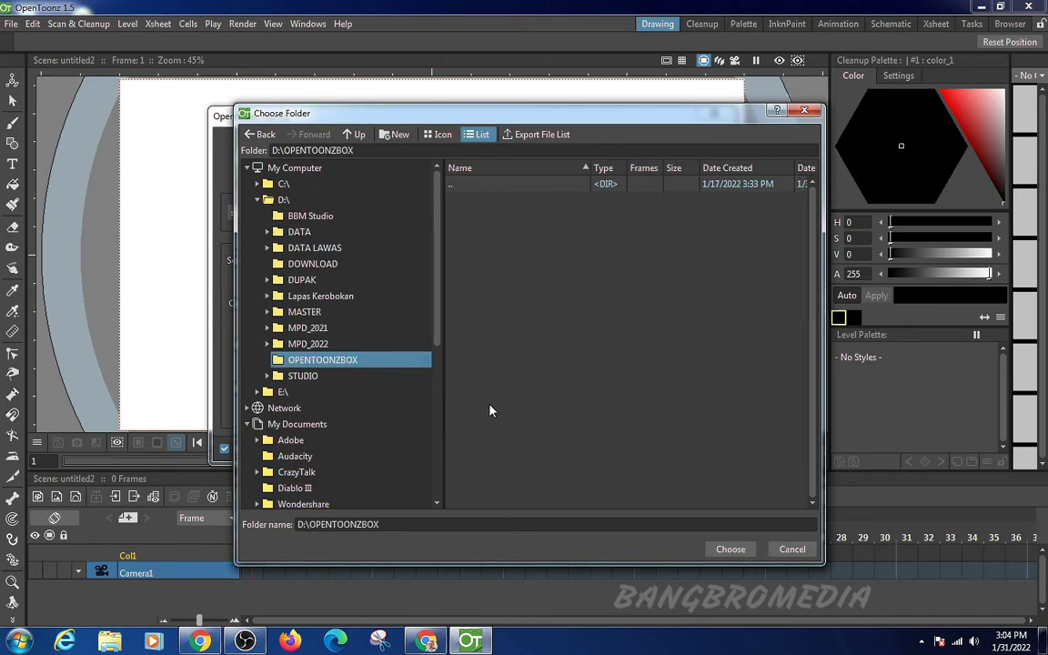
pyautogui.click(727, 549)
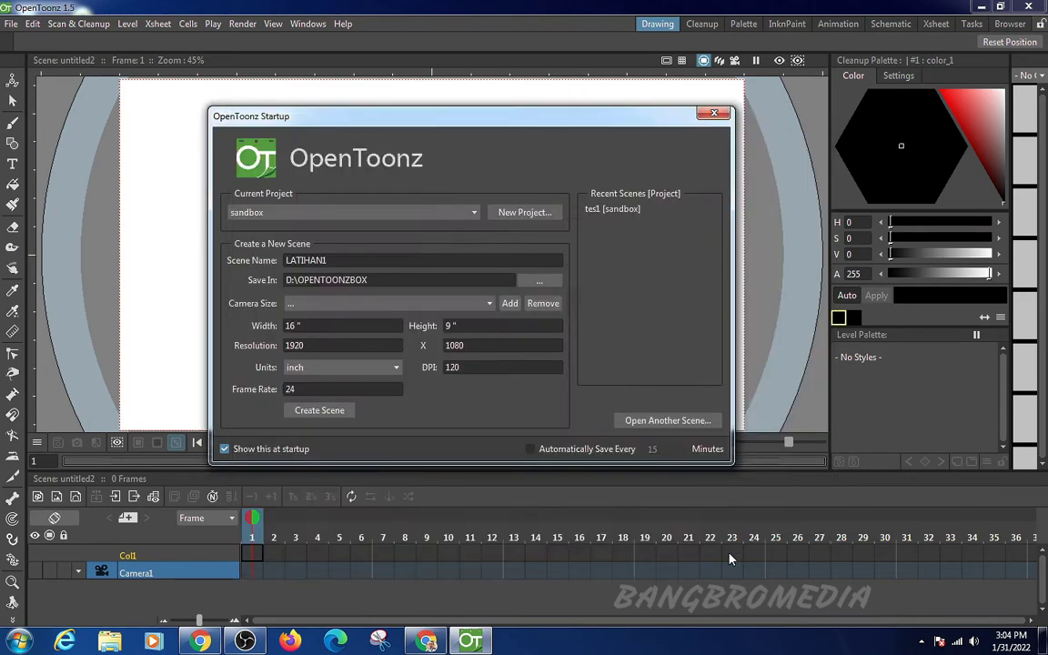
# Step: Keep sandbox as the current project and choose the HD 720, 1280x720, 16/9 camera size for the new scene
pyautogui.click(392, 282)
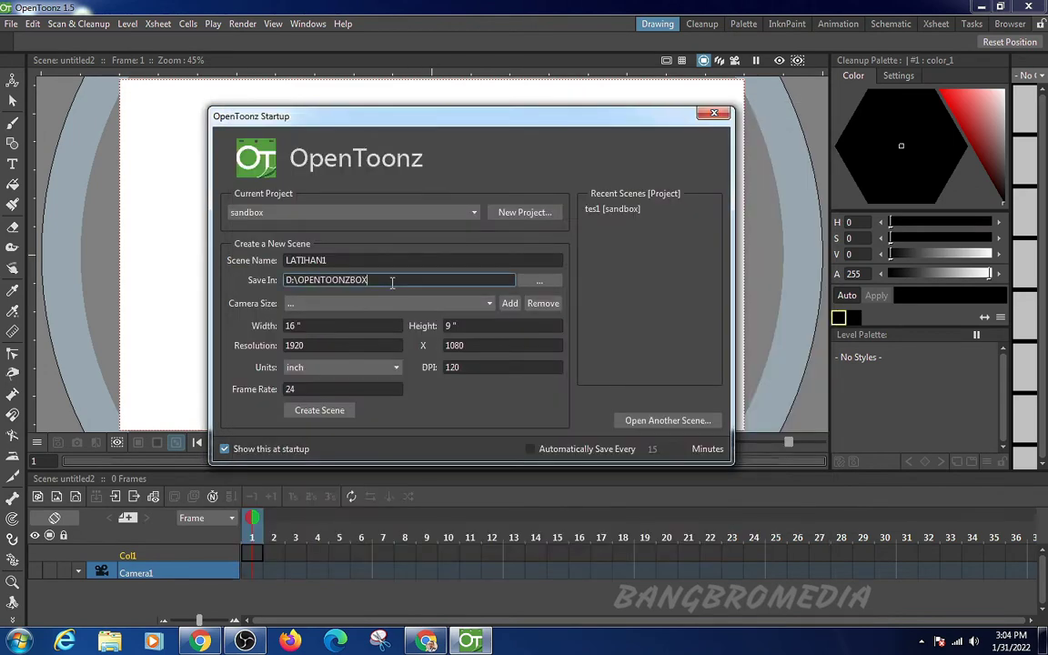
pyautogui.click(296, 214)
pyautogui.click(293, 227)
pyautogui.click(488, 307)
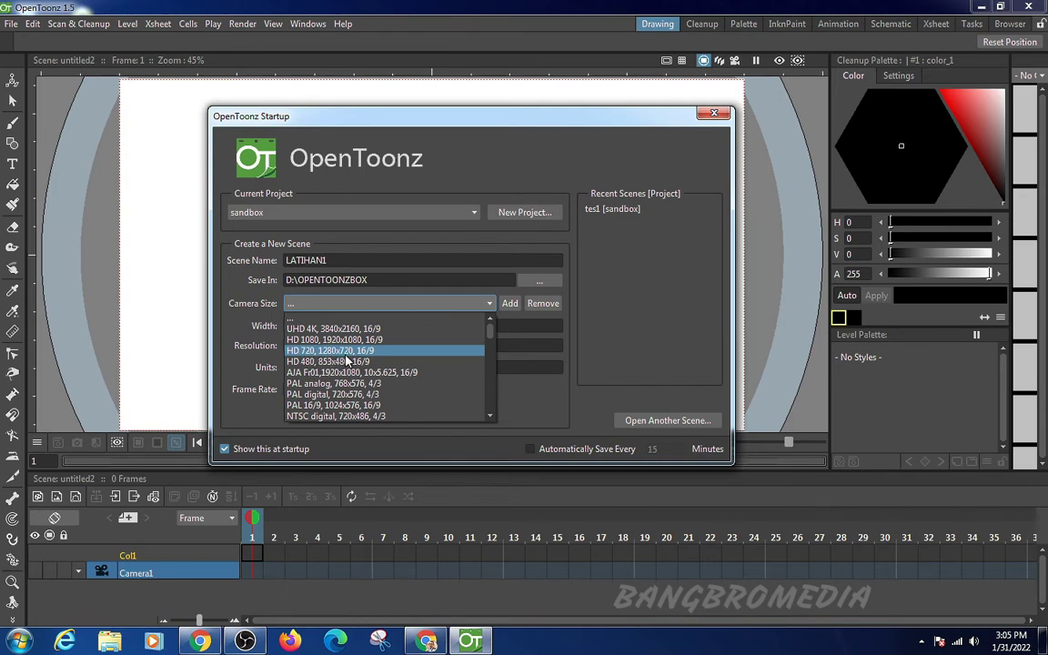
pyautogui.click(375, 352)
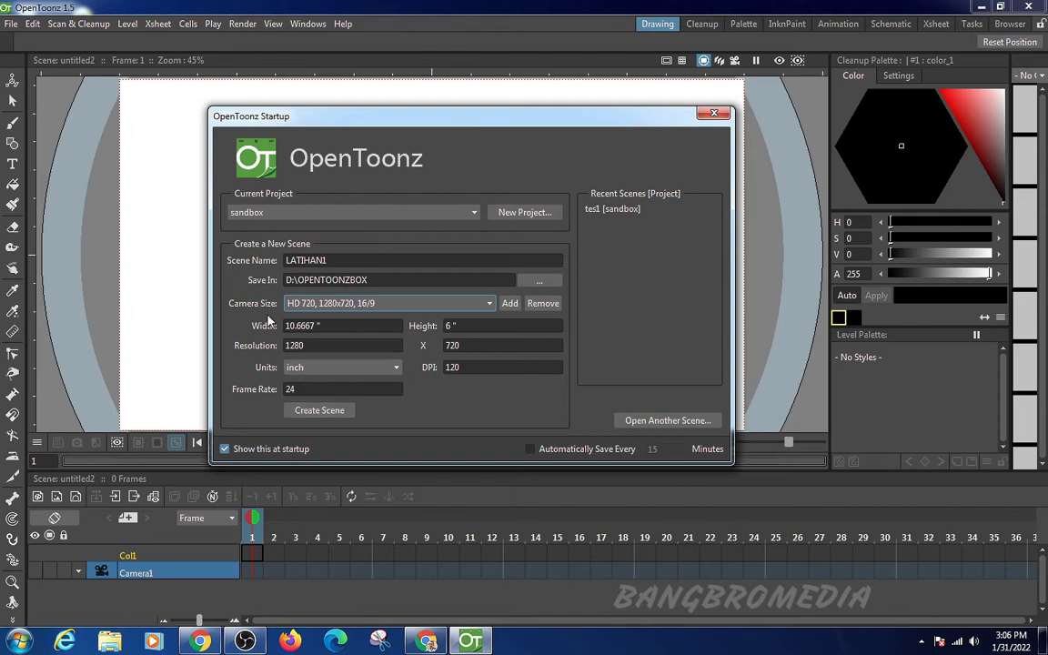
# Step: Set the camera units to cm and create the LATIHAN1 scene
pyautogui.click(338, 366)
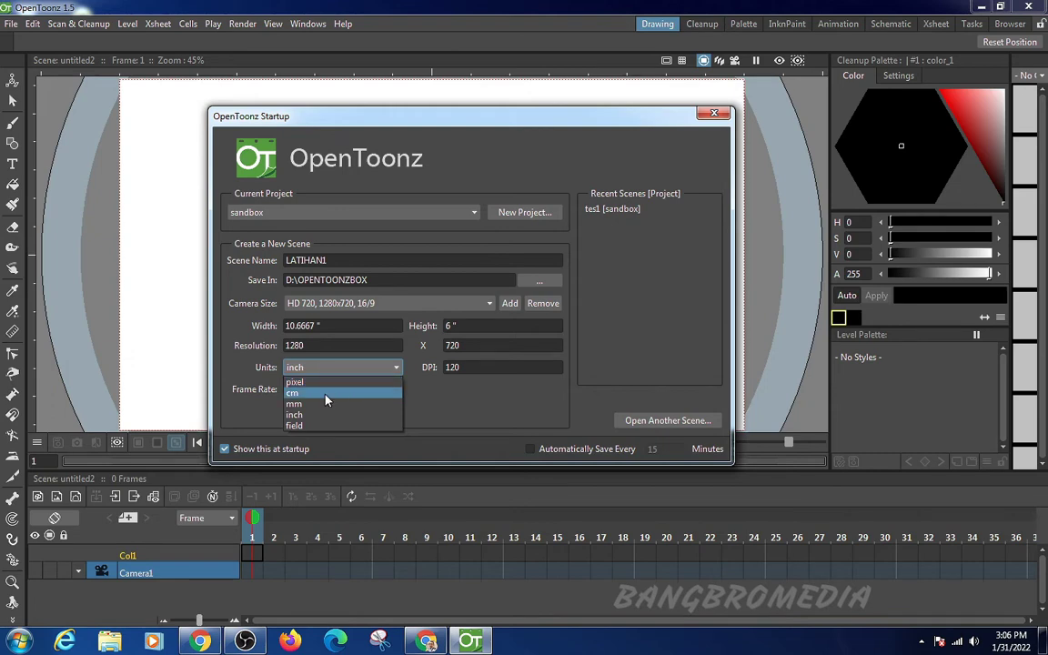
pyautogui.click(325, 397)
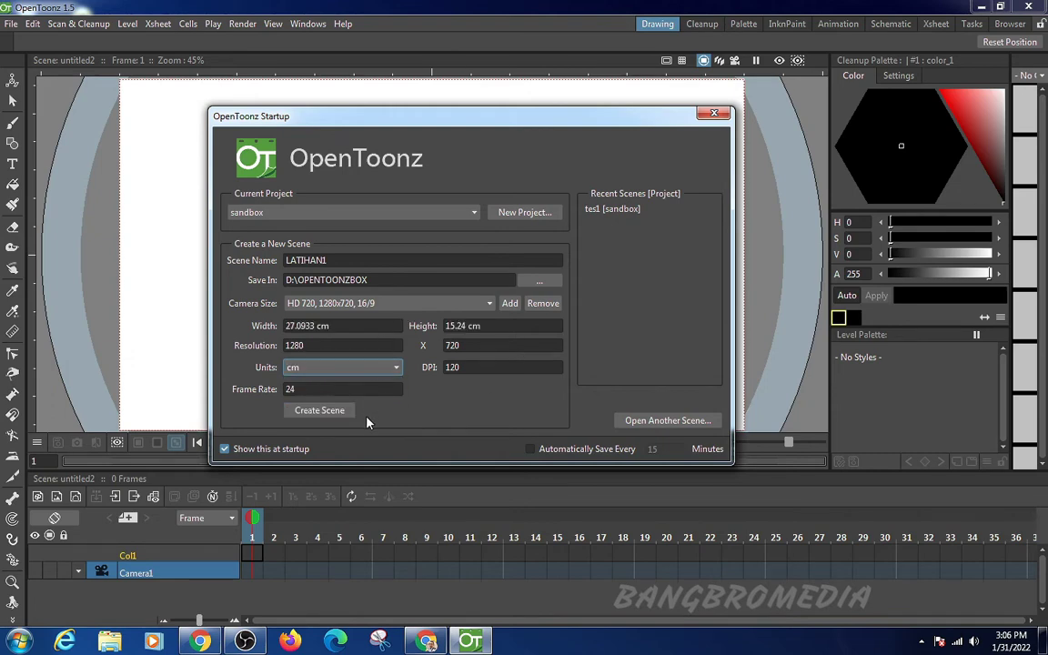
pyautogui.click(320, 411)
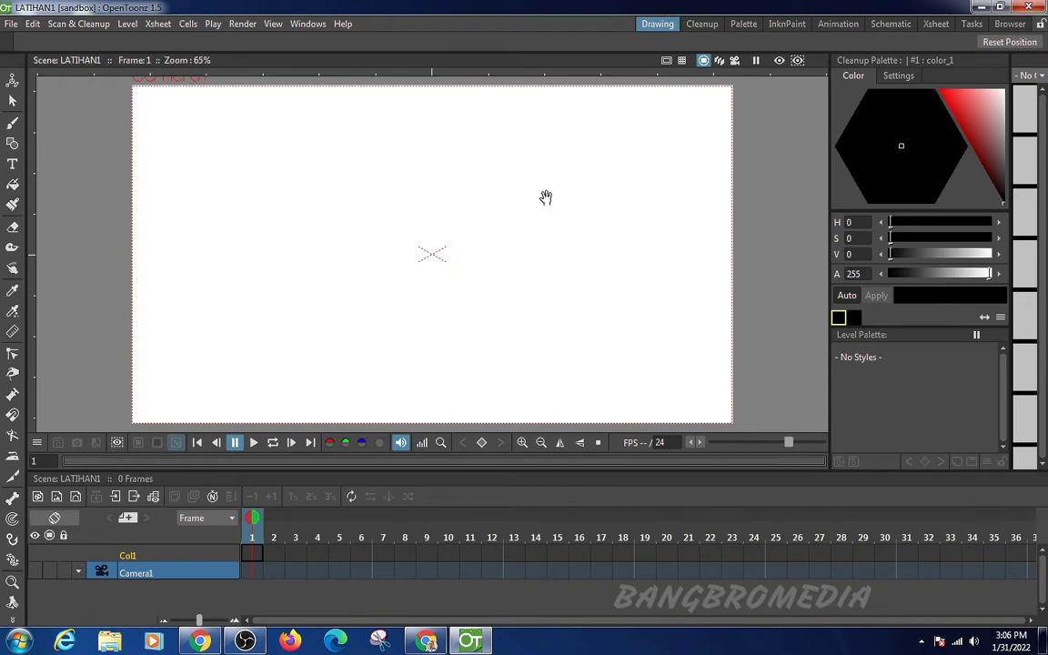
# Step: Place an empty text entry near the canvas's upper-left corner at frame 1 with the Type tool
pyautogui.click(12, 164)
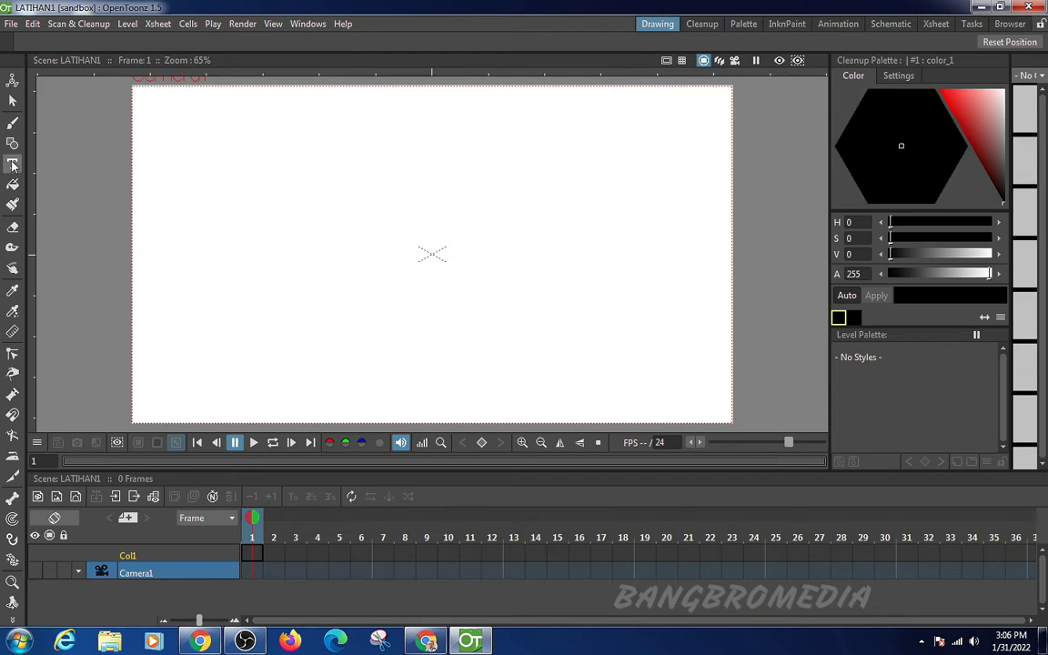
pyautogui.click(208, 159)
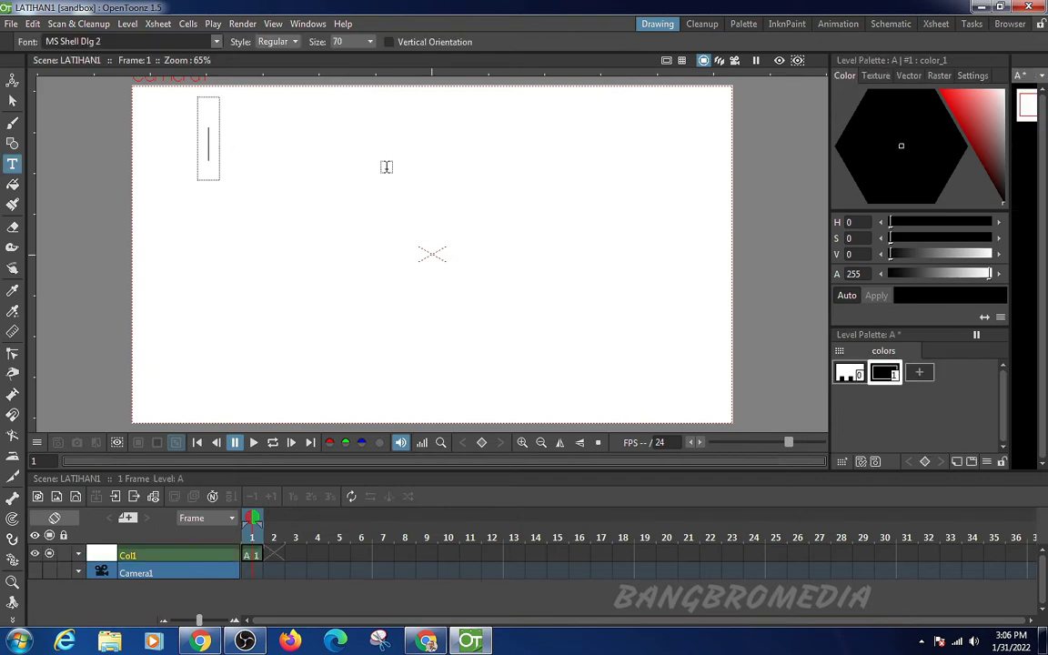
# Step: Examine the Col1 and Camera1 timeline cells at several frames, ending on frame 3 of Col1
pyautogui.click(318, 565)
pyautogui.click(306, 563)
pyautogui.click(268, 561)
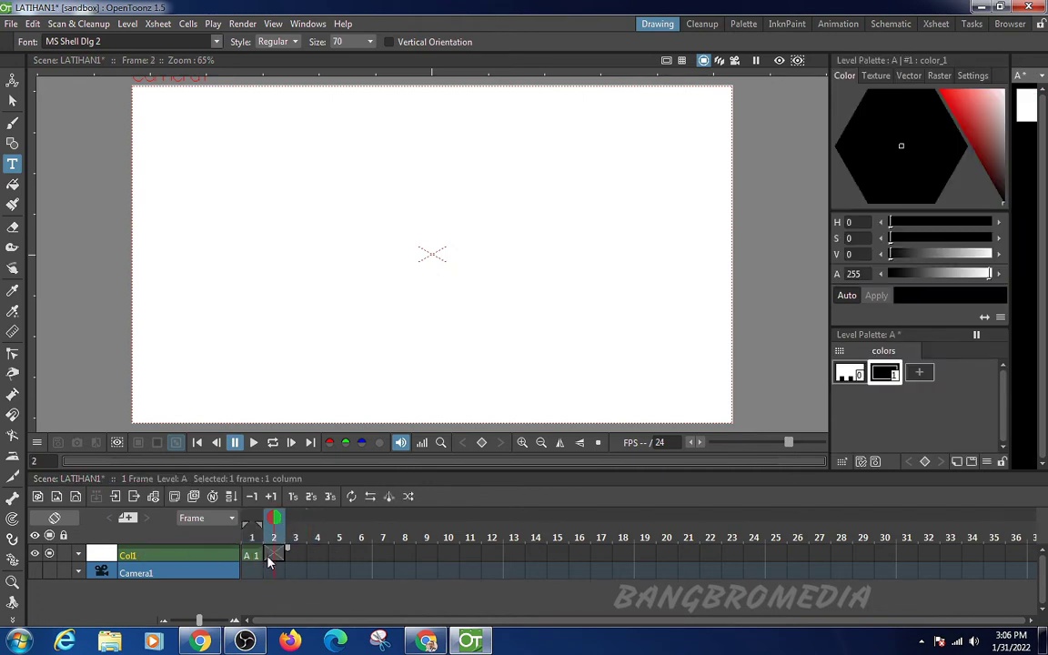
pyautogui.click(261, 557)
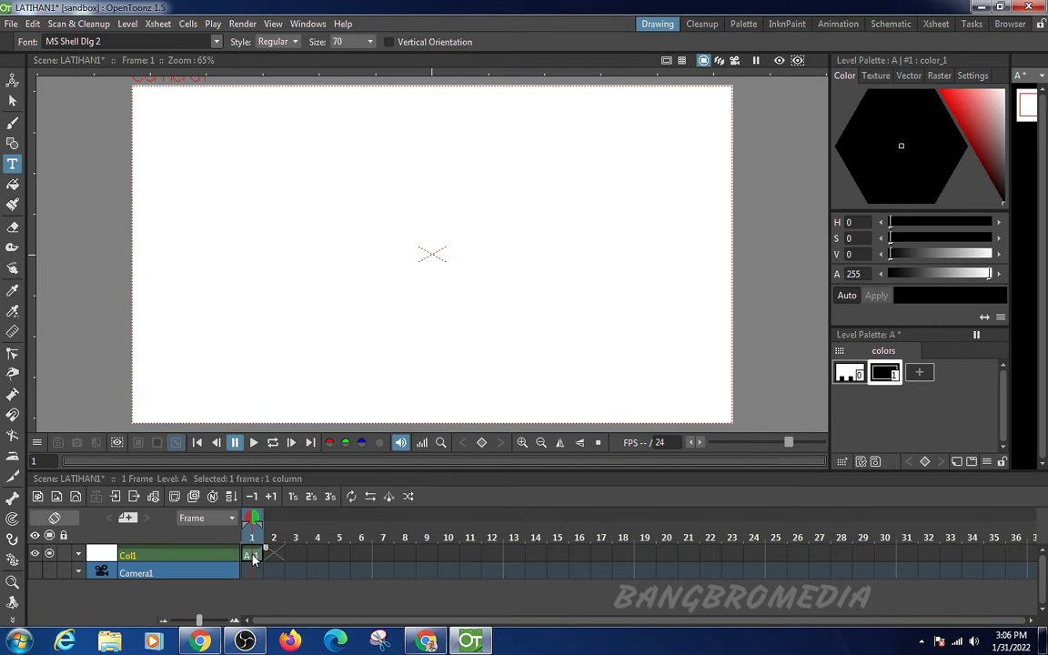
pyautogui.click(271, 559)
pyautogui.click(318, 560)
pyautogui.click(473, 564)
pyautogui.click(600, 564)
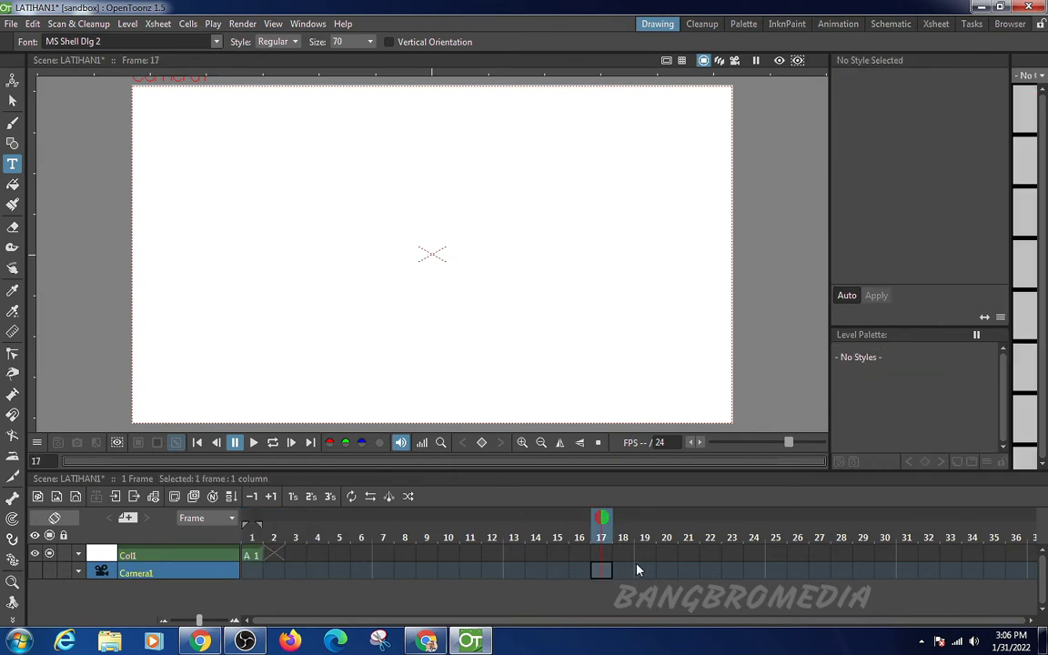
pyautogui.click(639, 564)
pyautogui.click(298, 561)
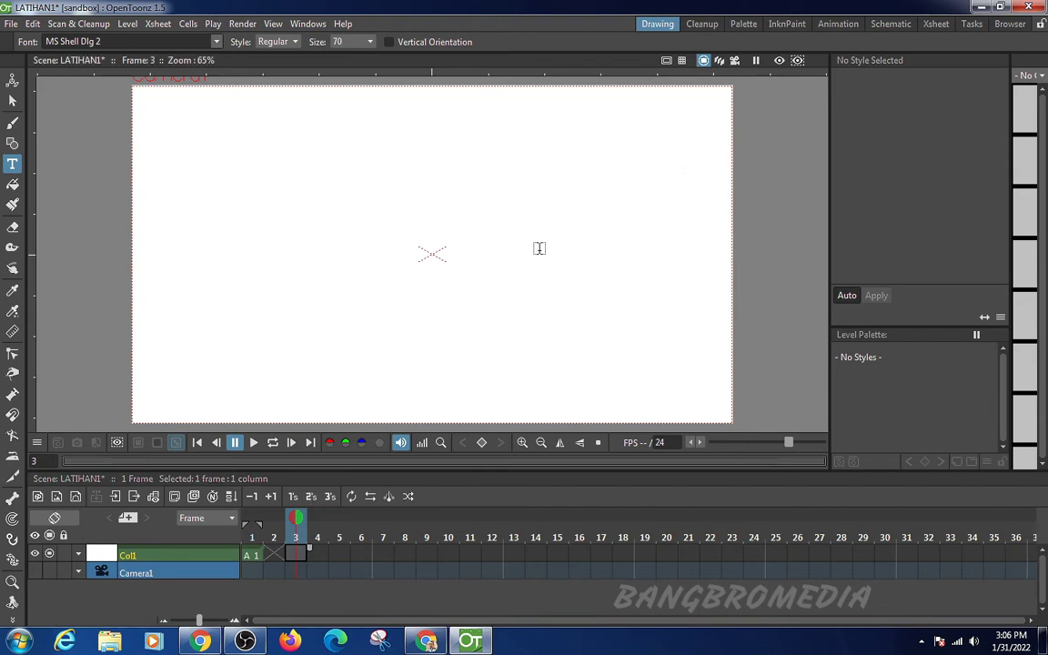
# Step: Examine the camera frame and its surrounding field on the canvas at different zoom levels
pyautogui.scroll(-2, 598, 266)
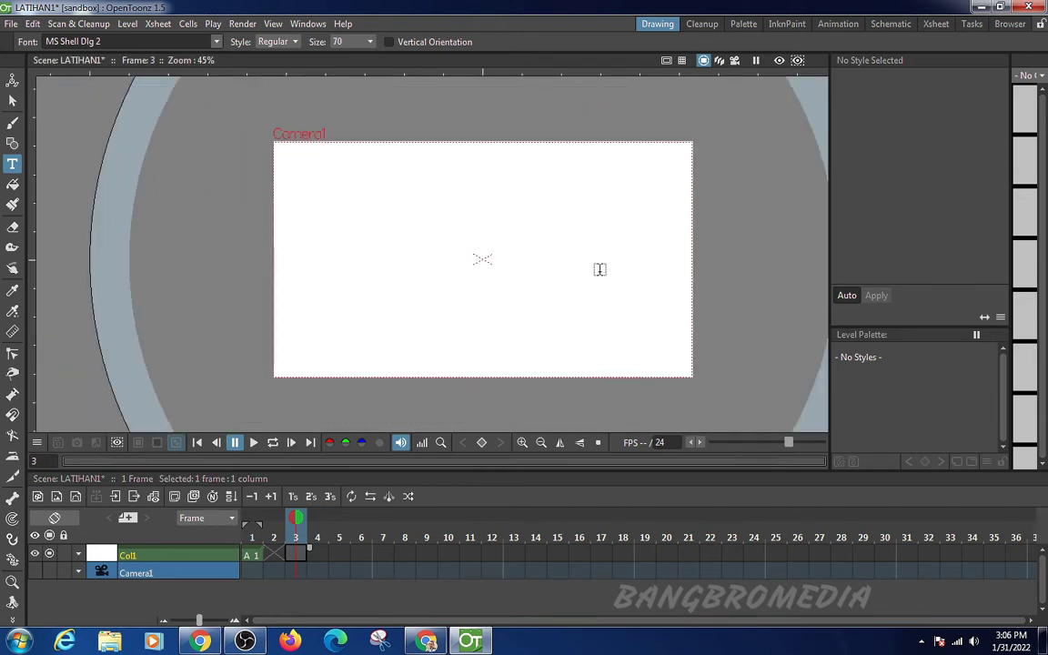
pyautogui.scroll(2, 558, 264)
pyautogui.scroll(-2, 556, 266)
pyautogui.scroll(2, 554, 264)
pyautogui.scroll(-5, 592, 241)
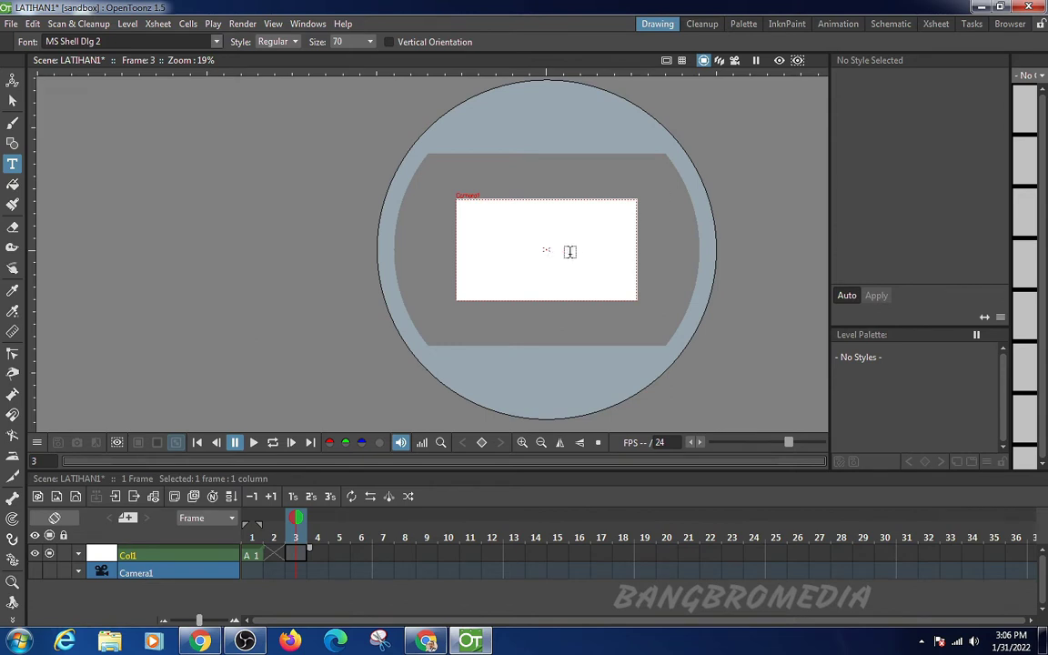
pyautogui.scroll(2, 568, 253)
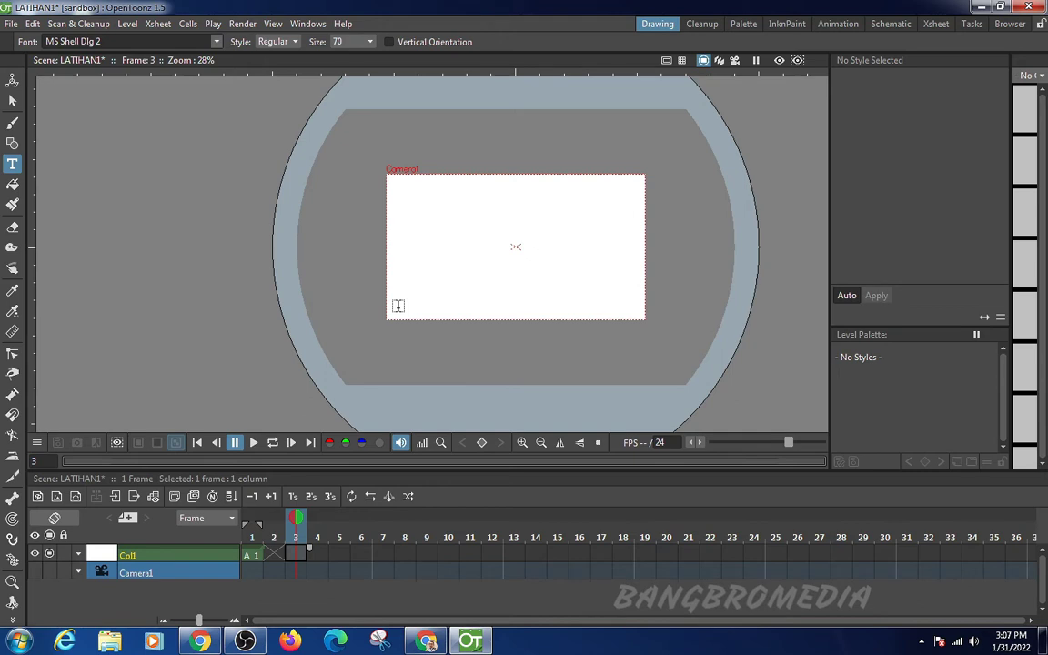
pyautogui.scroll(1, 627, 218)
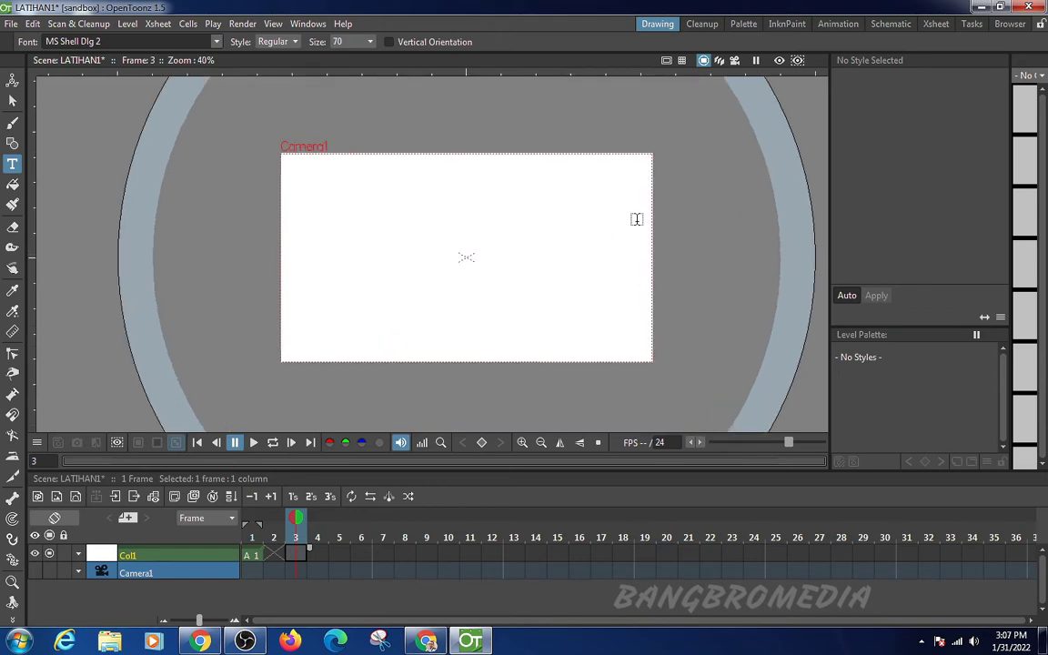
pyautogui.scroll(1, 637, 219)
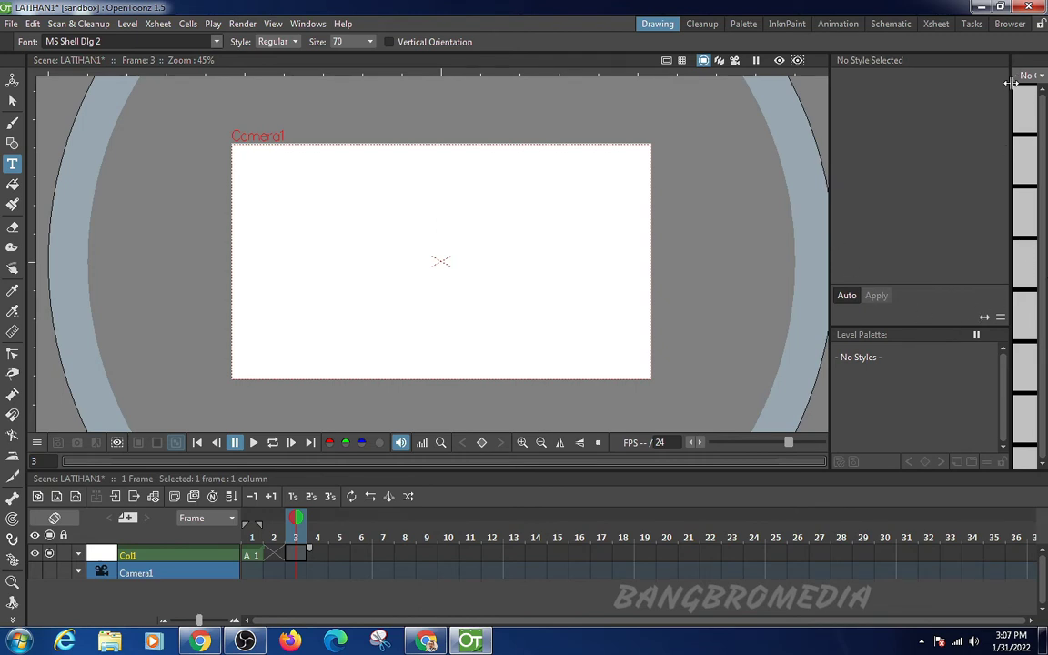
# Step: Widen the Level Strip at the expense of the palette area and select frame 9 of Col1 in the timeline
pyautogui.moveTo(1010, 83); pyautogui.dragTo(873, 82)
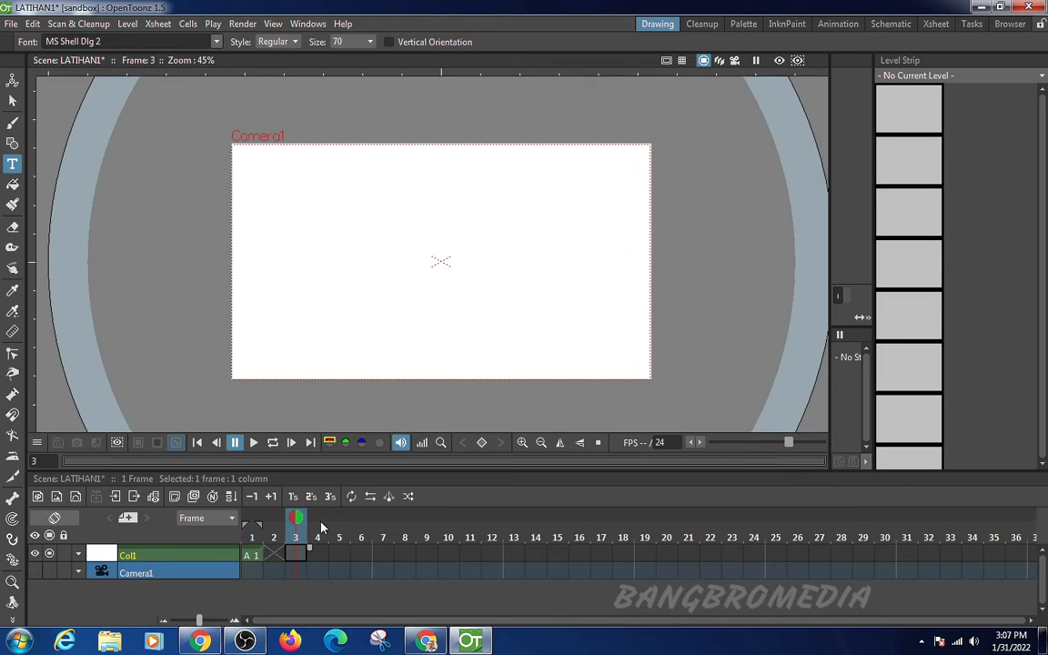
pyautogui.click(318, 555)
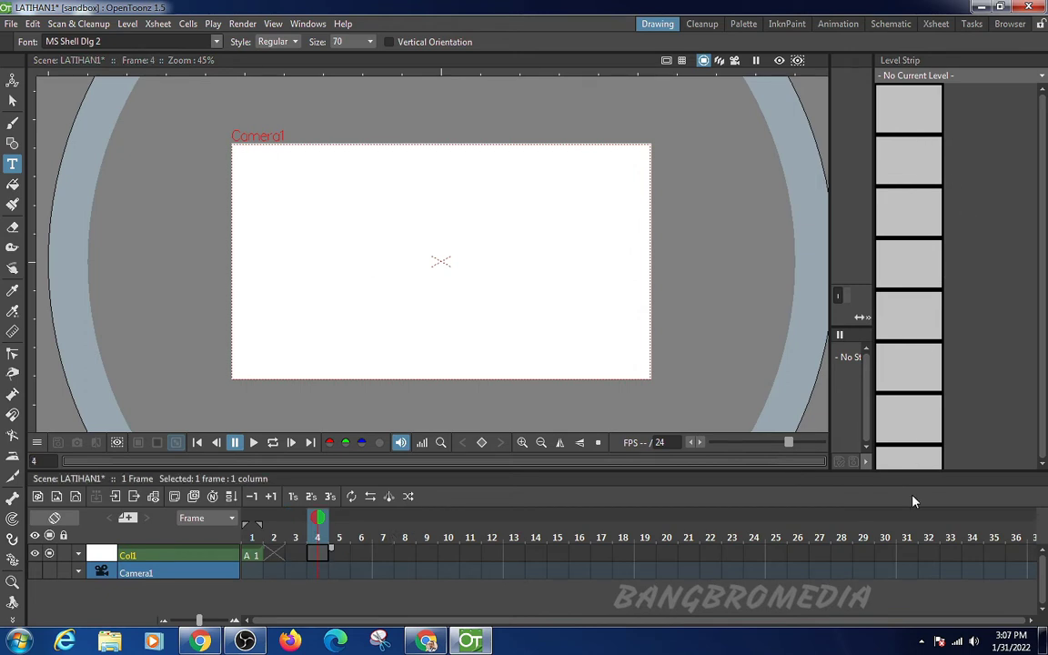
pyautogui.moveTo(346, 554); pyautogui.dragTo(425, 554)
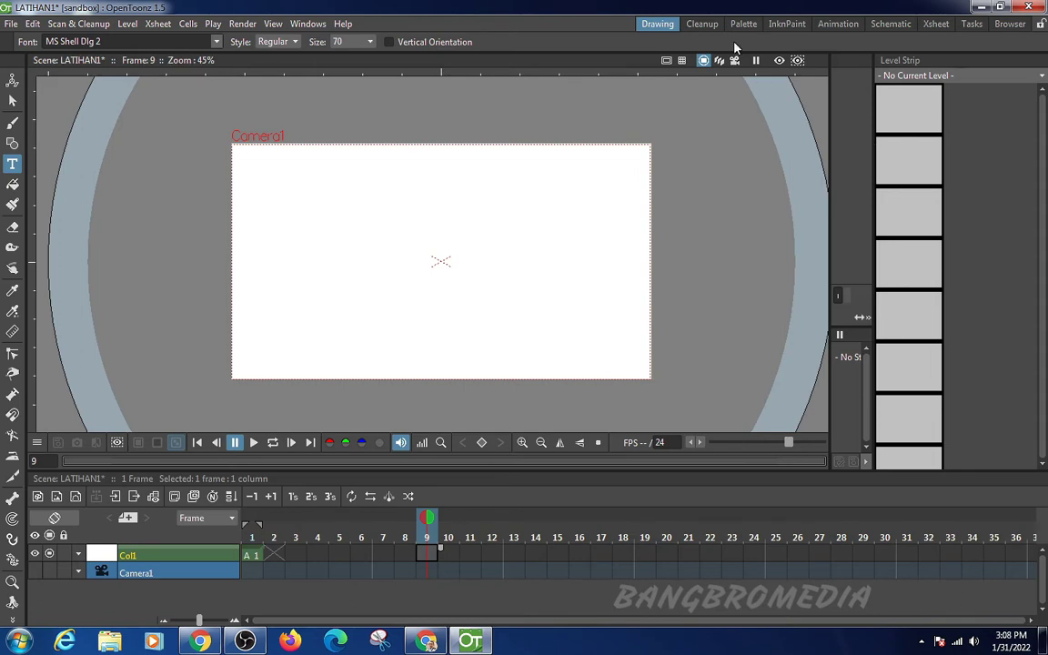
# Step: Switch to the Cleanup room and examine its Xsheet columns, finishing on the frame 1 cell of Col1
pyautogui.click(702, 24)
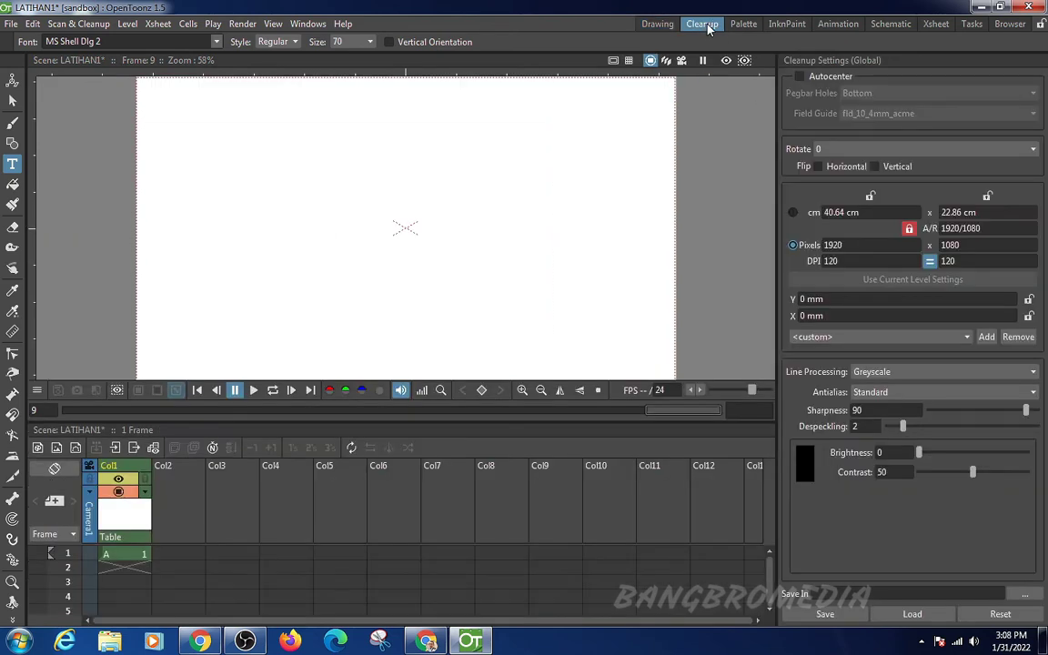
pyautogui.click(172, 482)
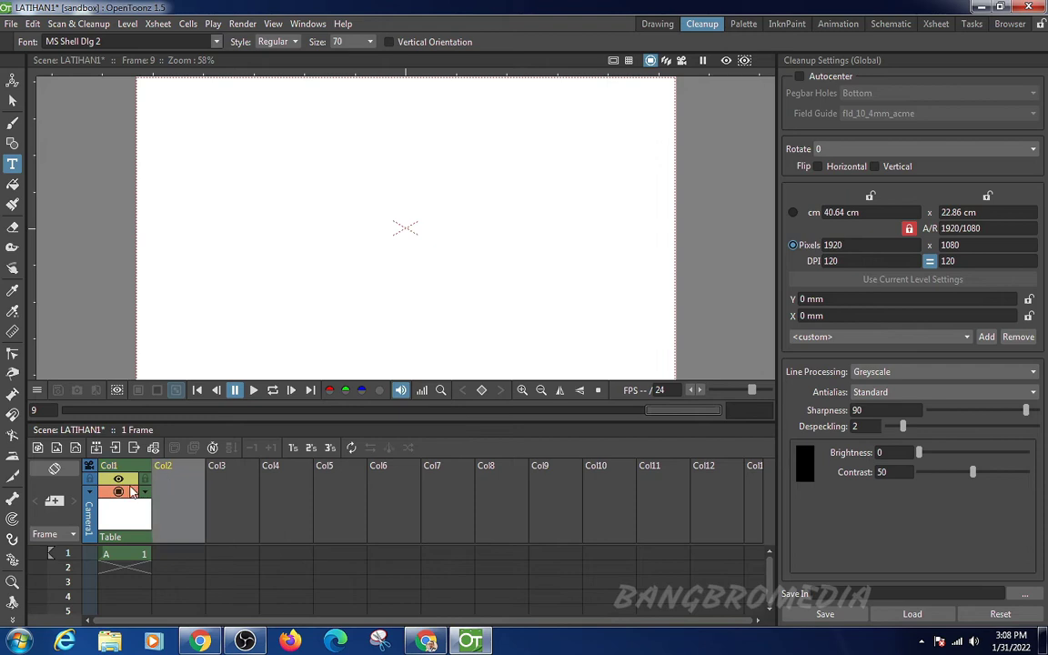
pyautogui.click(232, 486)
pyautogui.click(339, 488)
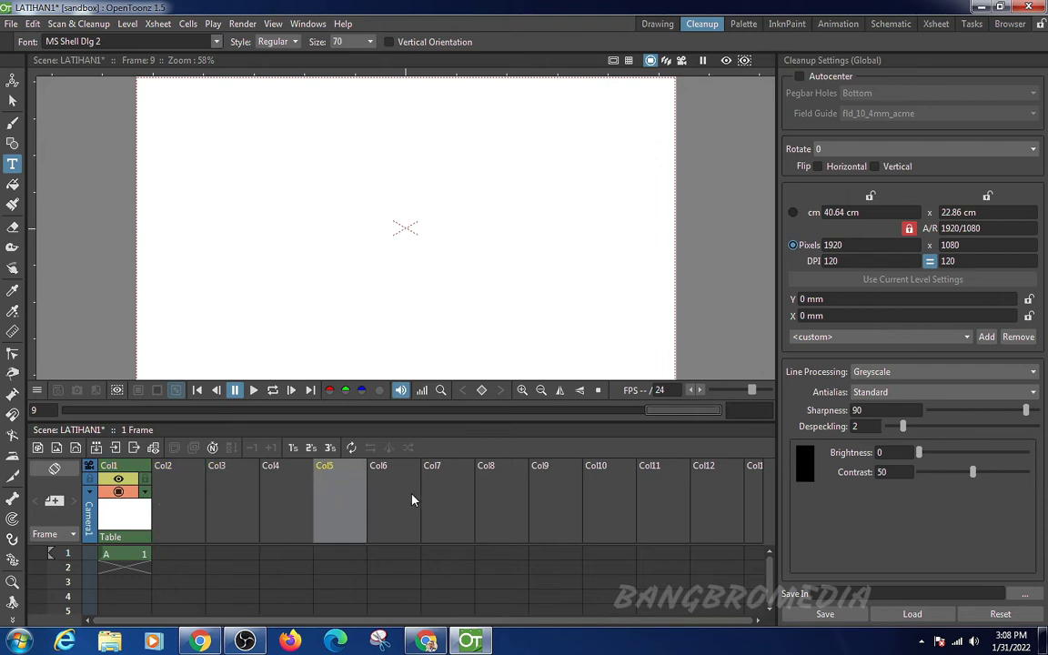
pyautogui.click(127, 554)
# Step: Compare frame 2 of Col1 in the Drawing room's timeline with the Cleanup room's Xsheet and look through its frame rows
pyautogui.click(657, 24)
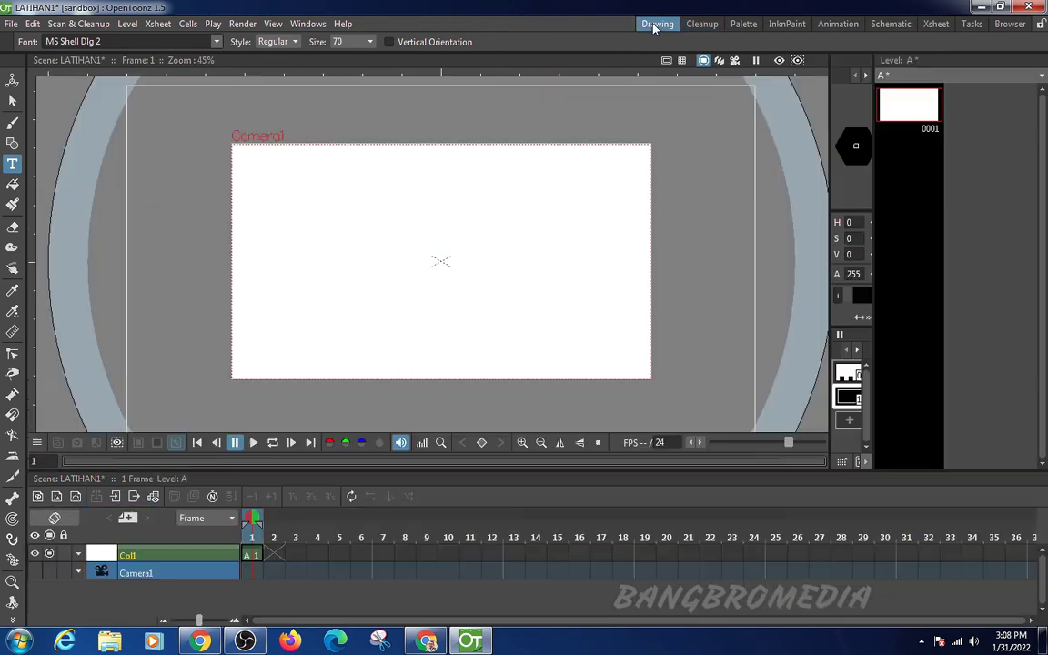
pyautogui.click(274, 554)
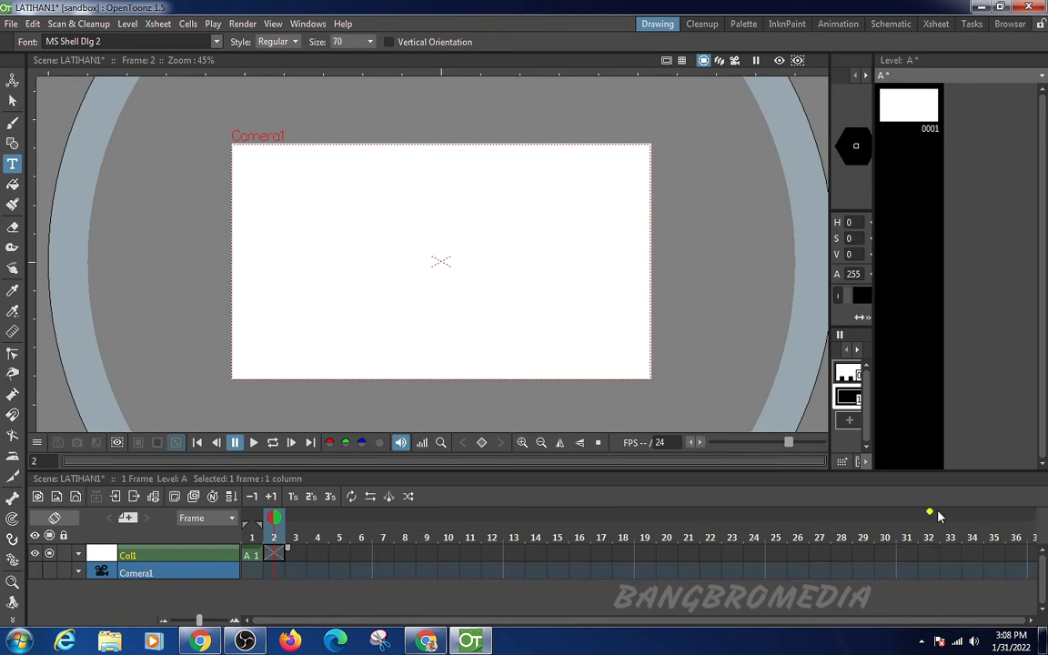
pyautogui.click(701, 24)
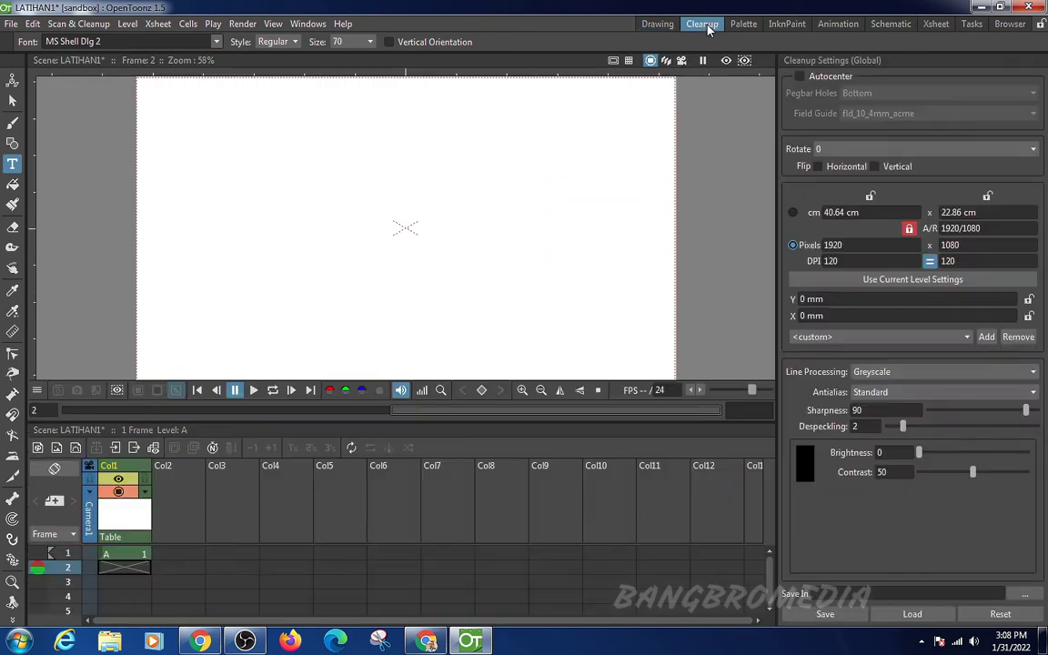
pyautogui.click(169, 507)
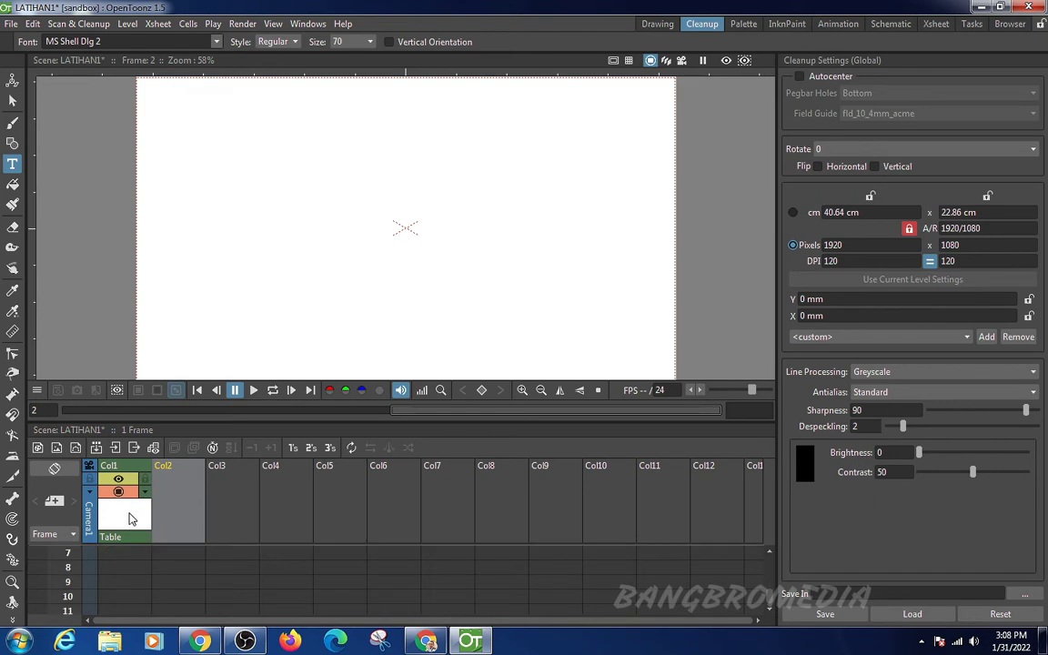
pyautogui.scroll(-5, 128, 555)
pyautogui.scroll(-5, 127, 555)
pyautogui.scroll(7, 137, 560)
# Step: Switch to the Palette room, widen the scene viewer and select Col3 in the Xsheet
pyautogui.click(743, 23)
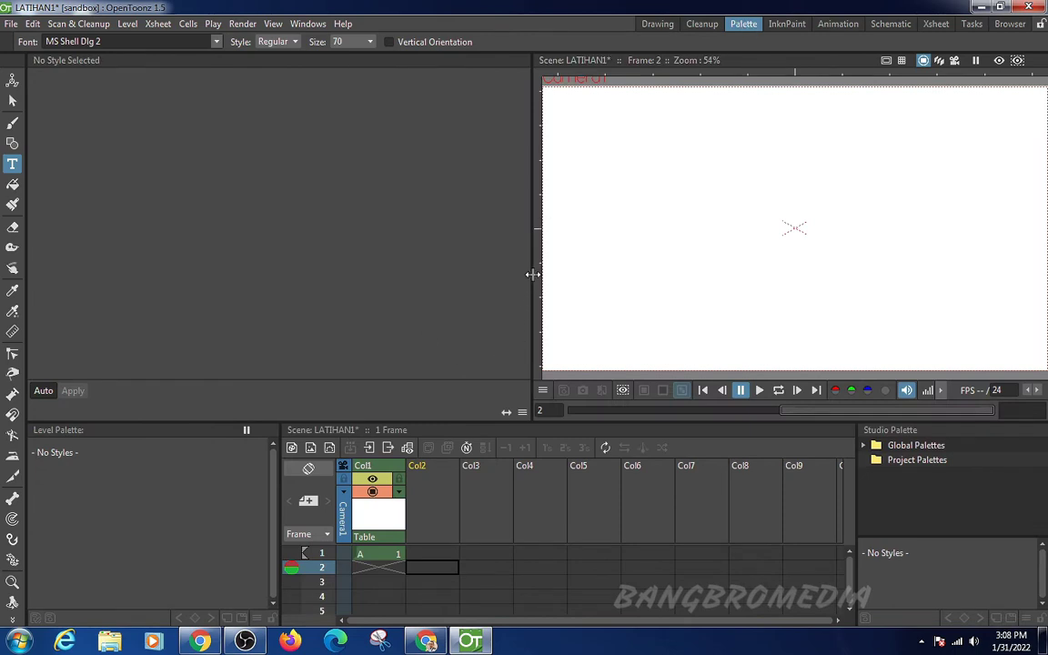
pyautogui.moveTo(533, 275); pyautogui.dragTo(345, 274)
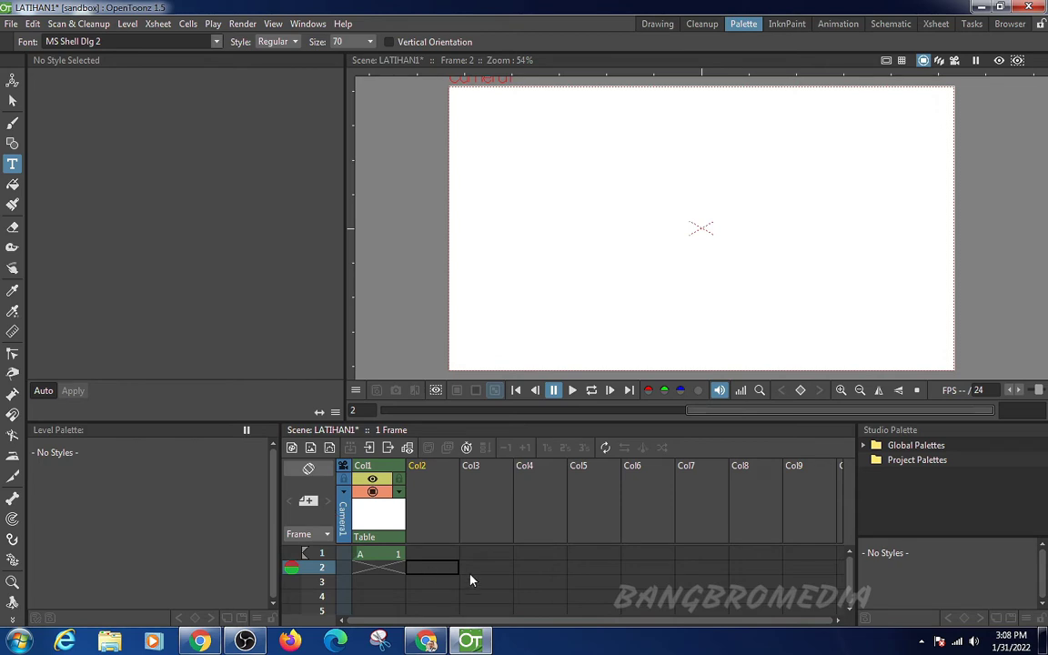
pyautogui.click(494, 532)
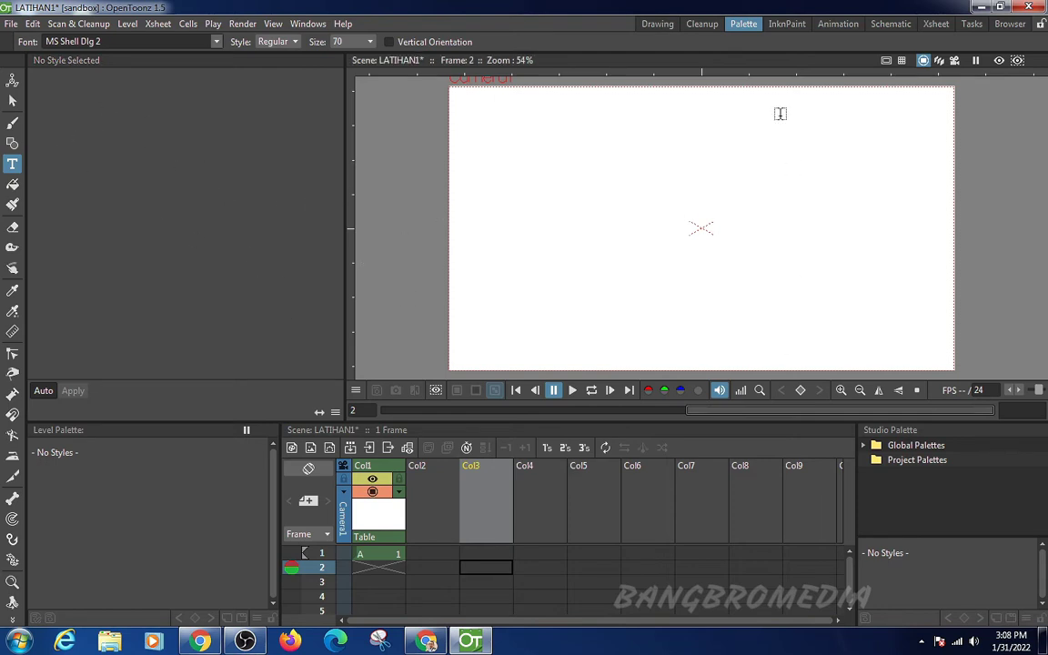
# Step: View the InknPaint and Animation rooms, inspecting level A's first drawing and frame 3 of Col1 in the Animation room
pyautogui.click(786, 24)
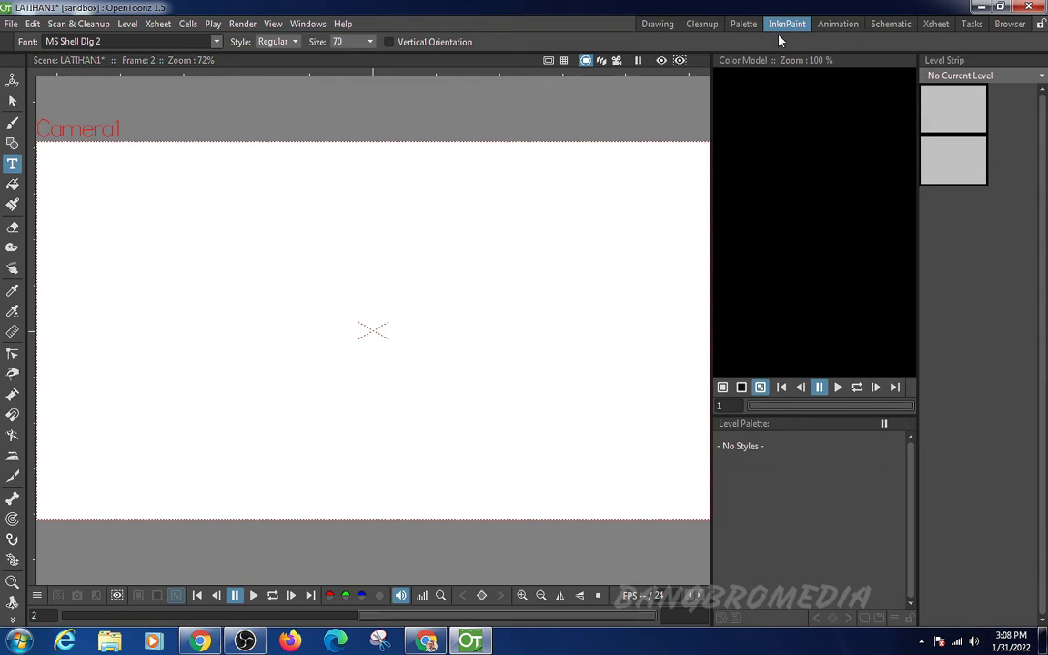
pyautogui.click(833, 25)
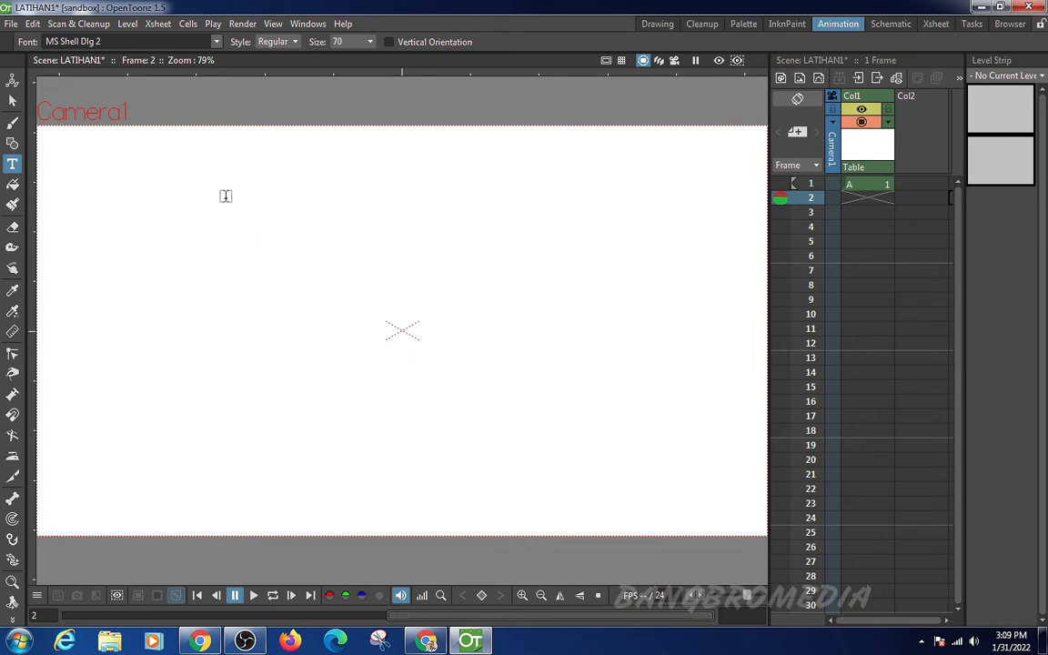
pyautogui.click(869, 186)
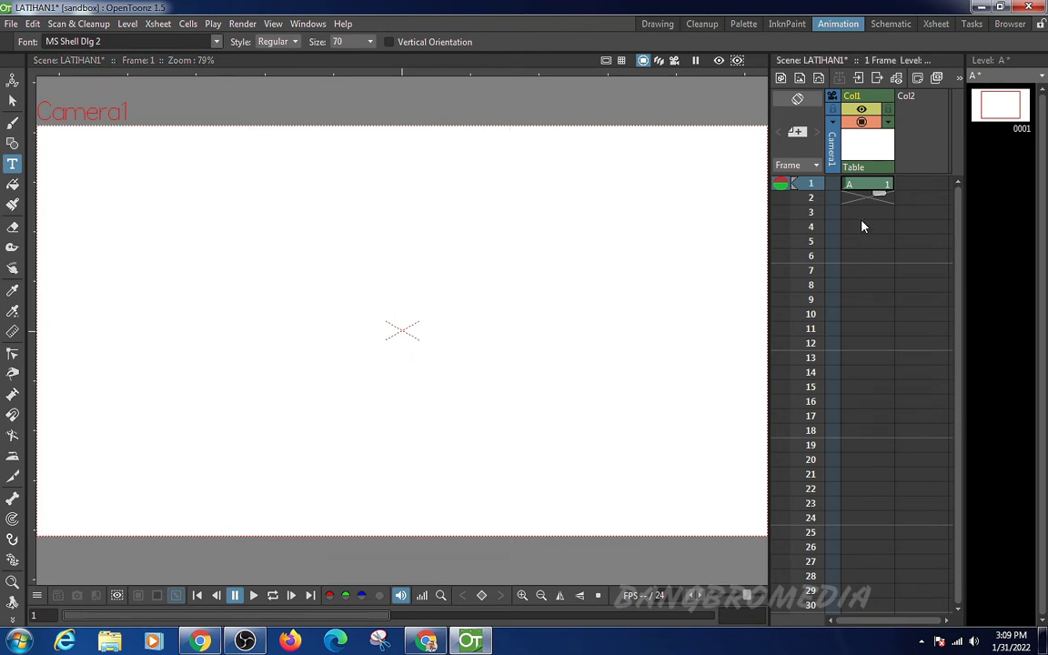
pyautogui.click(1000, 105)
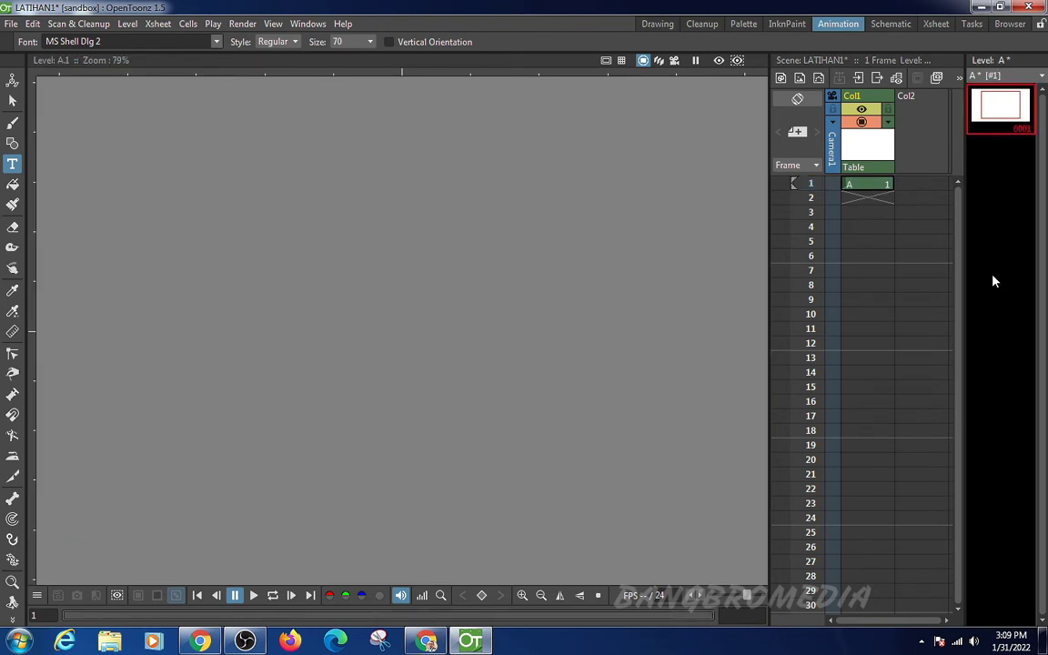
pyautogui.click(855, 212)
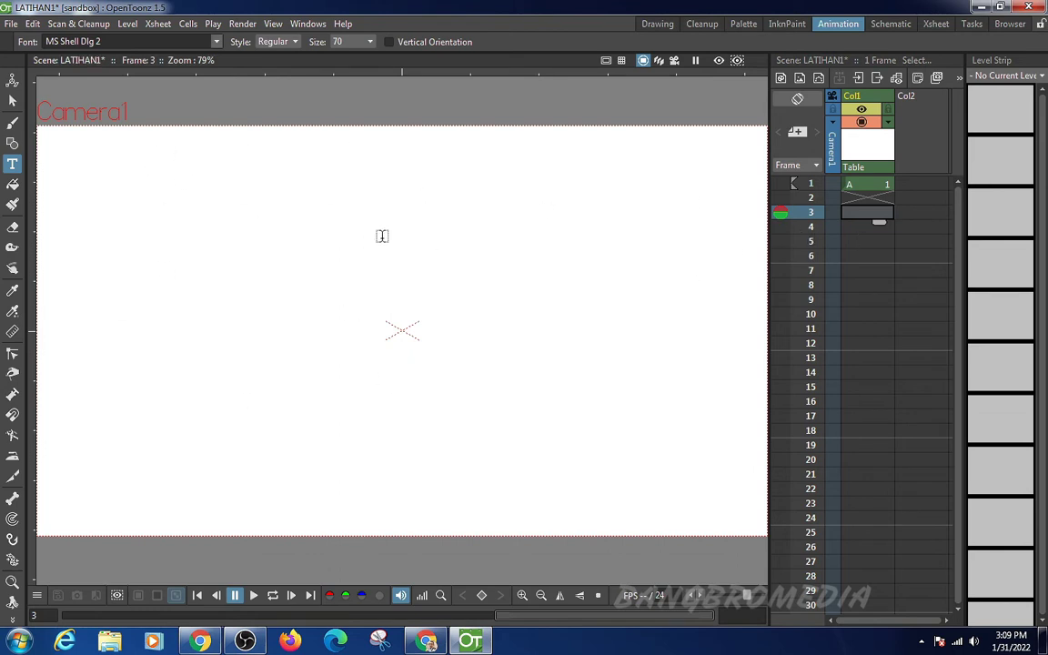
# Step: View the Schematic room, and enlarge the scene viewer in the Xsheet room in both width and height
pyautogui.click(892, 25)
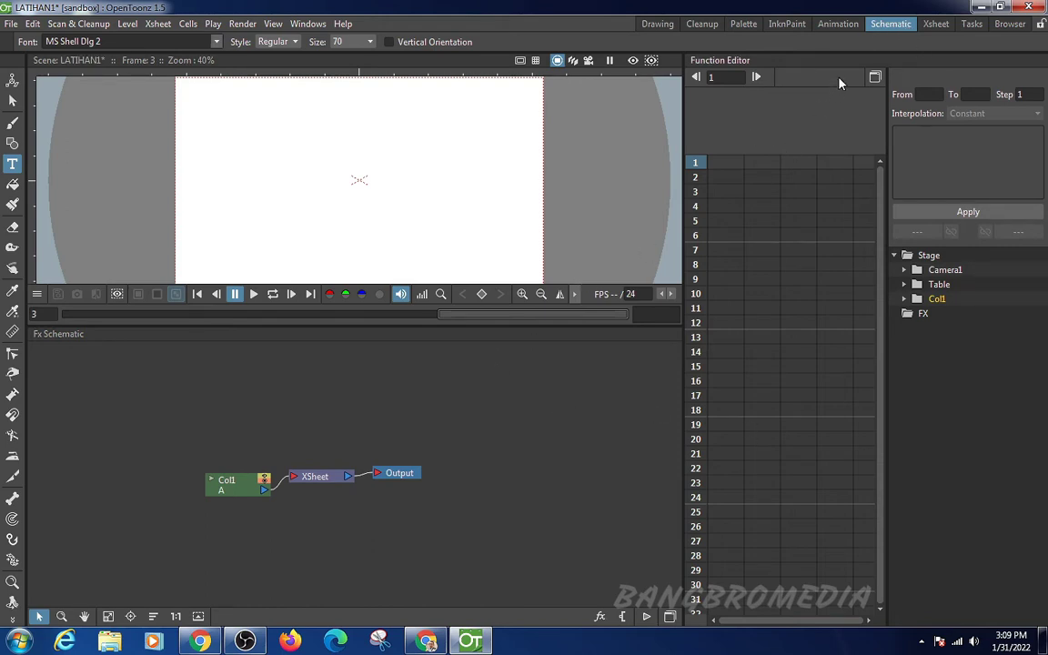
pyautogui.click(937, 24)
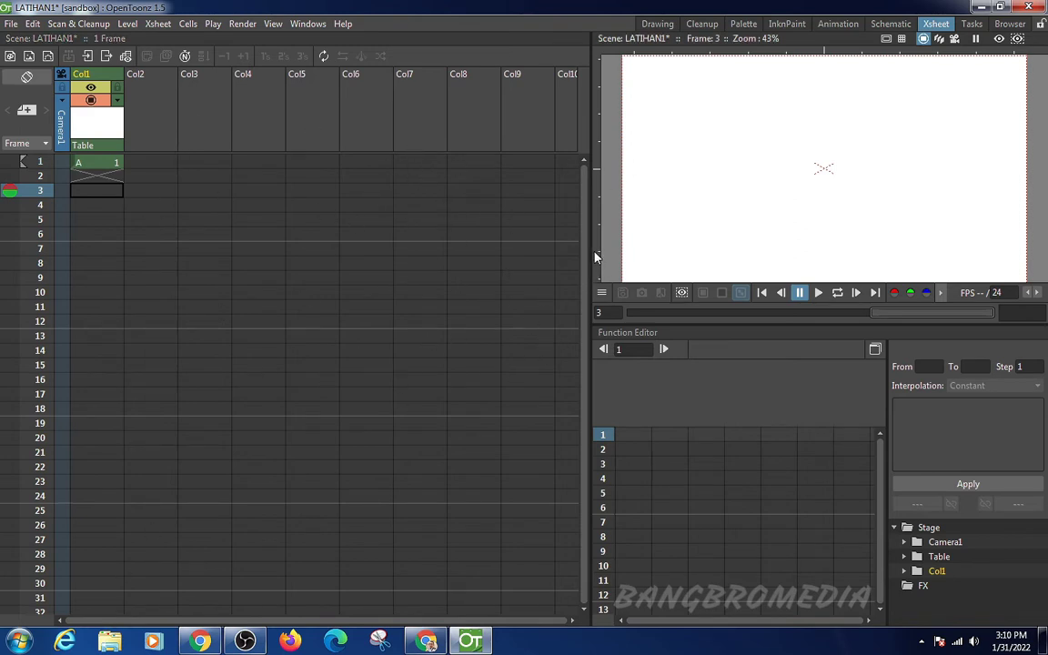
pyautogui.moveTo(595, 257); pyautogui.dragTo(220, 258)
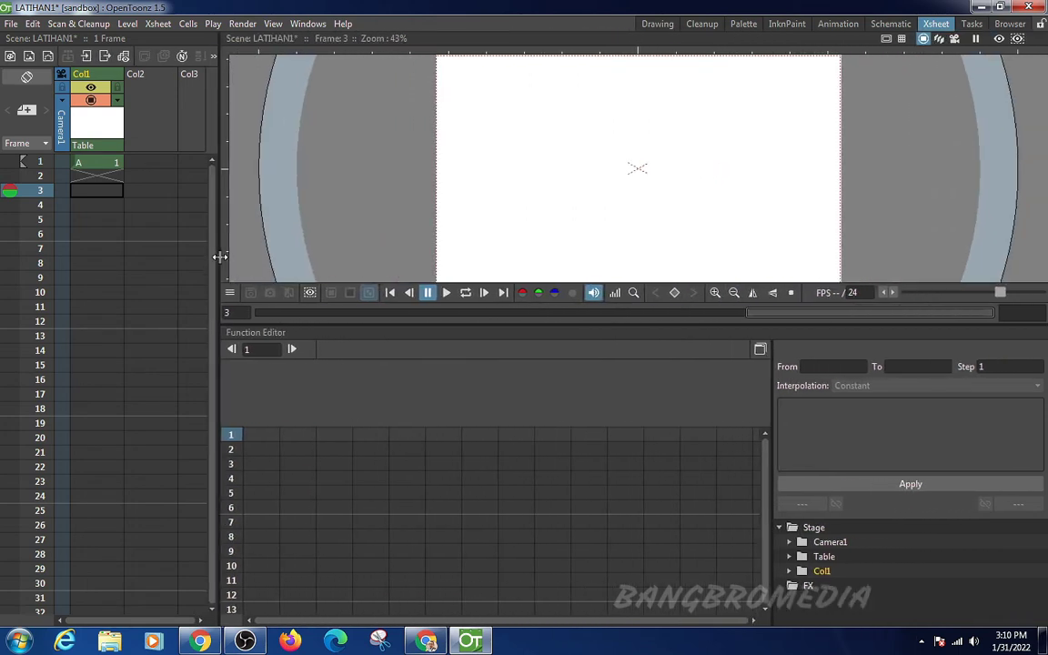
pyautogui.moveTo(323, 322); pyautogui.dragTo(332, 509)
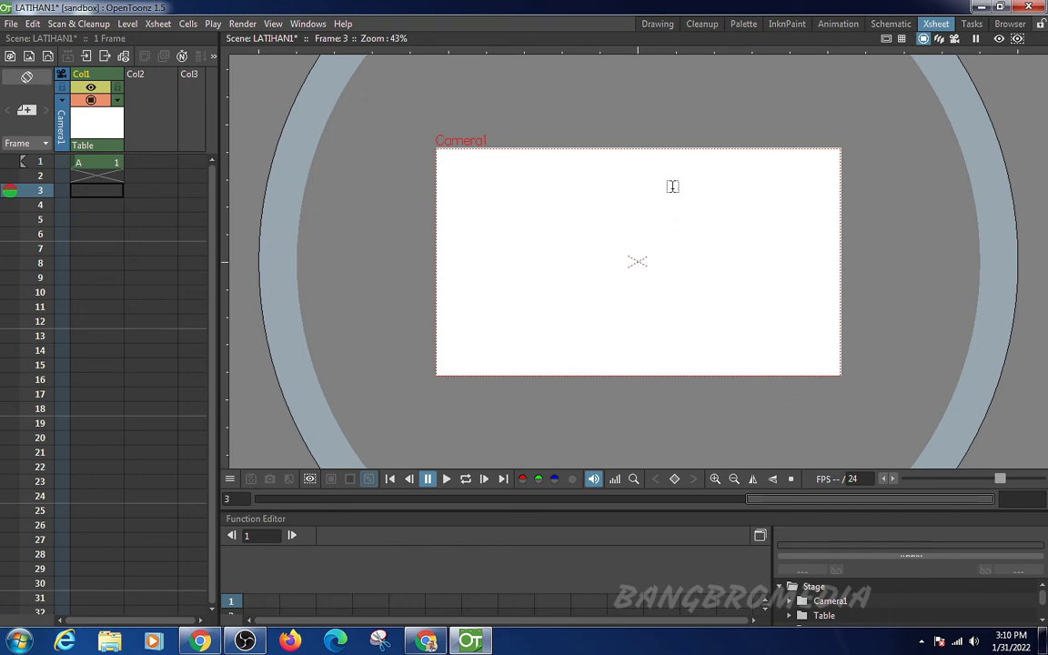
# Step: Examine the Tasks and Browser rooms, alternating between the task list and the sandbox project's folders
pyautogui.click(972, 24)
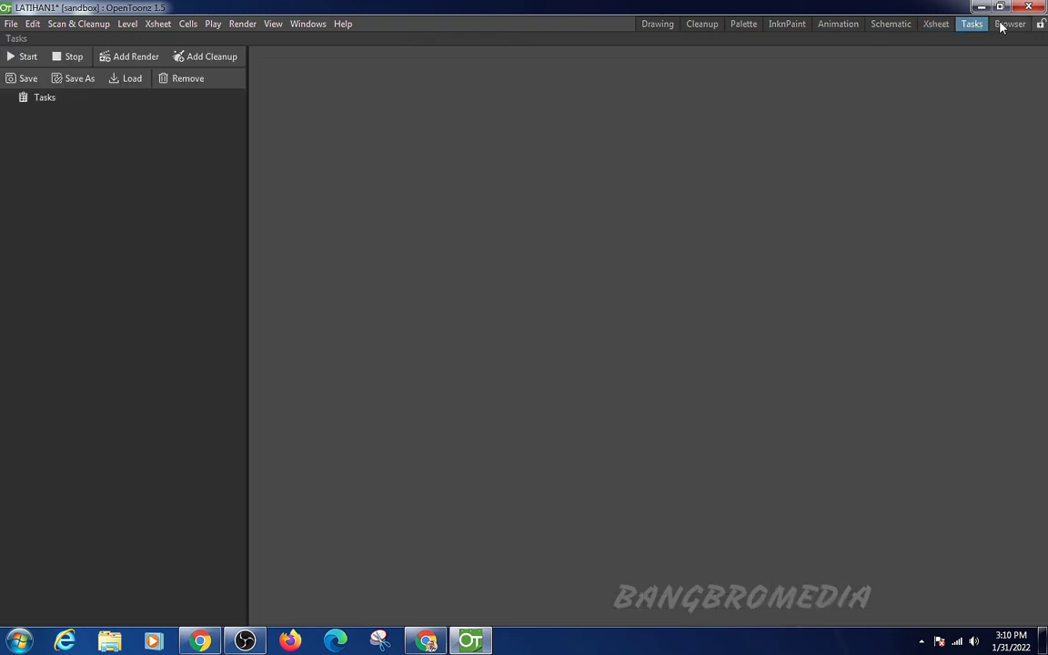
pyautogui.click(1005, 24)
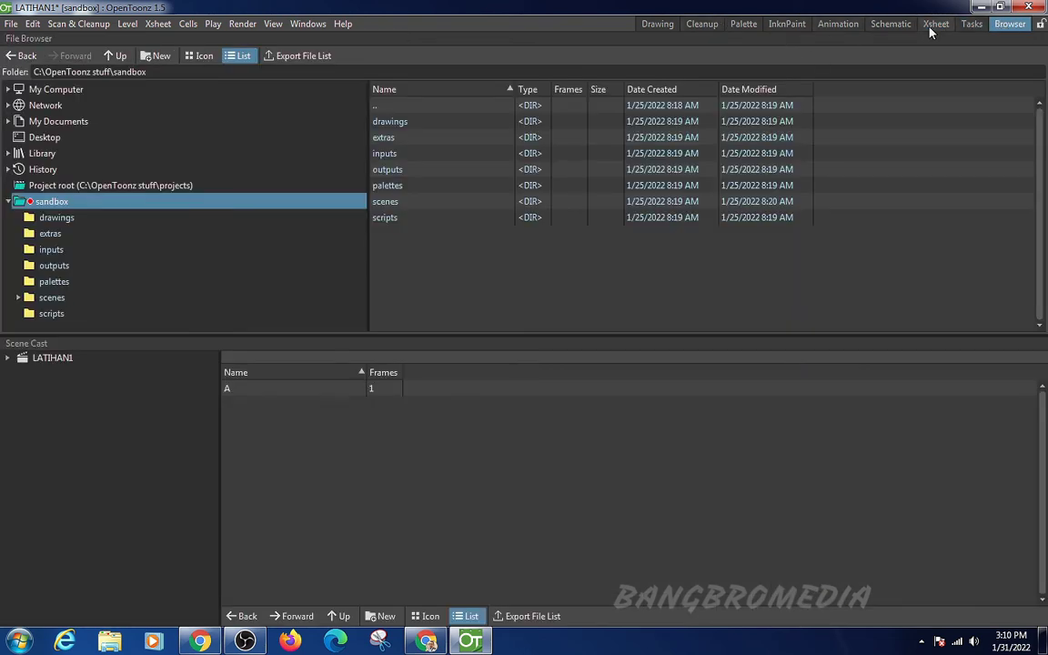
pyautogui.click(972, 28)
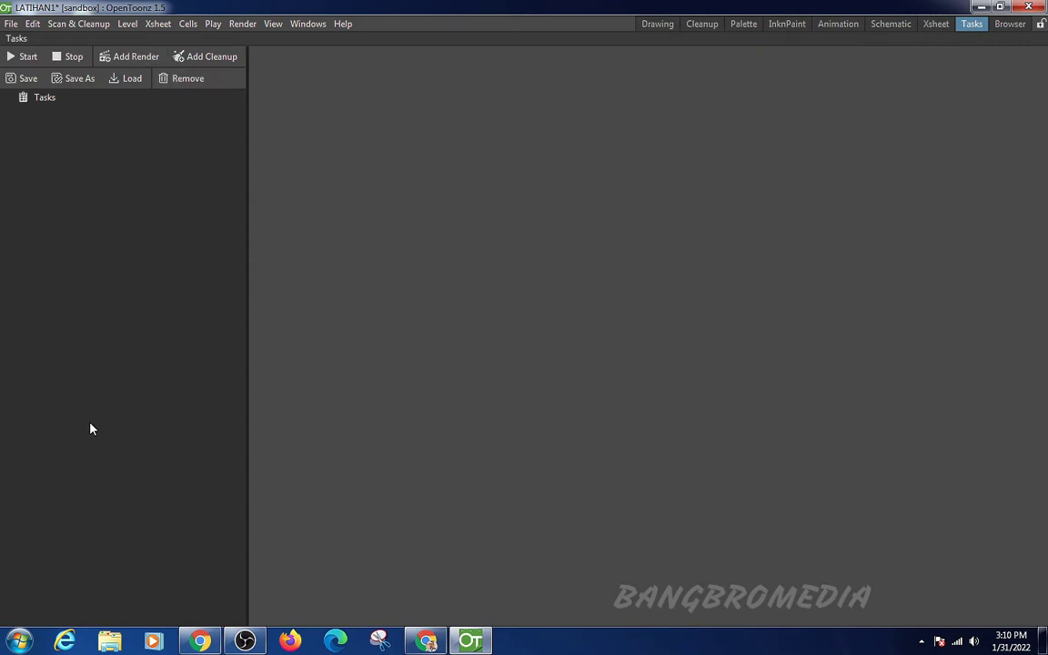
pyautogui.click(1009, 26)
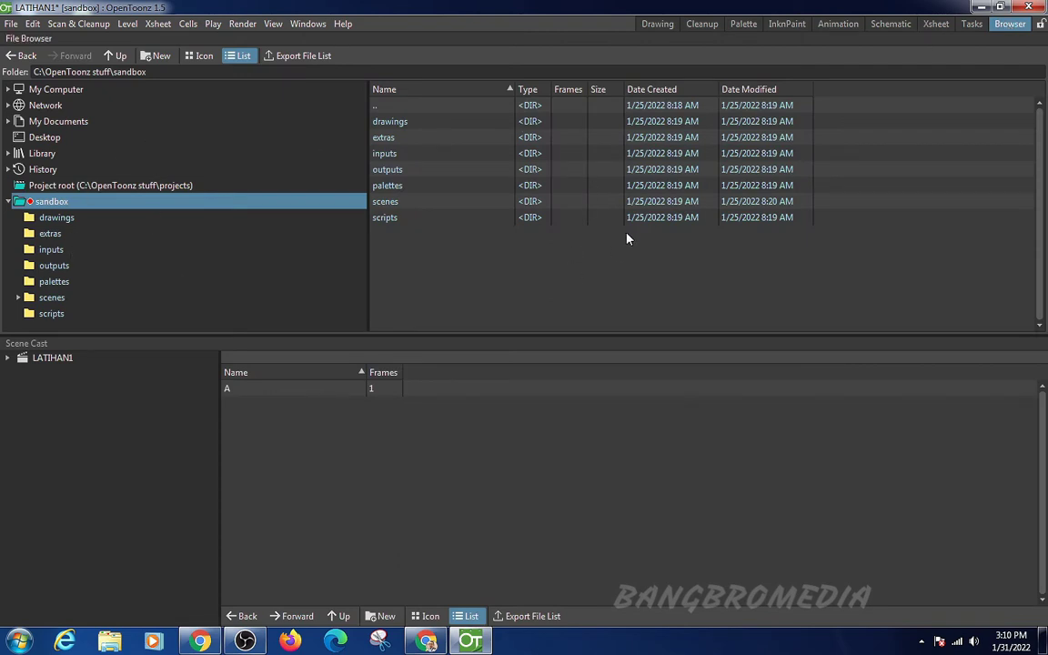
pyautogui.click(971, 25)
pyautogui.click(1009, 26)
pyautogui.scroll(2, 1009, 27)
pyautogui.scroll(-1, 1008, 27)
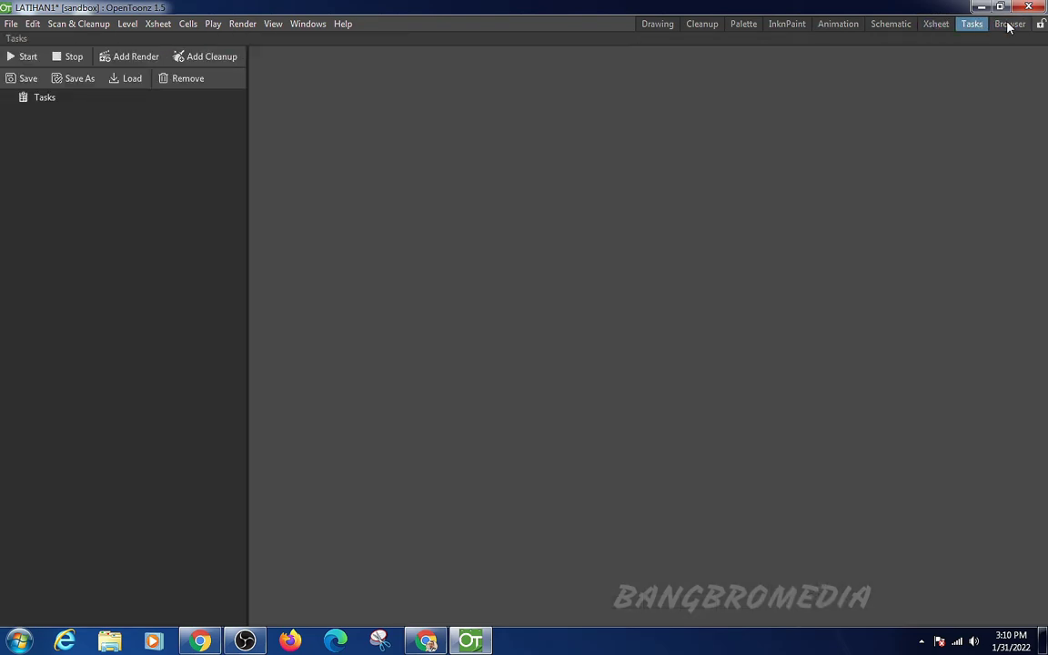
pyautogui.click(1008, 25)
# Step: Go back through the Xsheet, Schematic, Animation and InknPaint rooms to the Drawing room
pyautogui.click(937, 25)
pyautogui.scroll(-1, 910, 28)
pyautogui.click(890, 25)
pyautogui.click(835, 25)
pyautogui.click(786, 25)
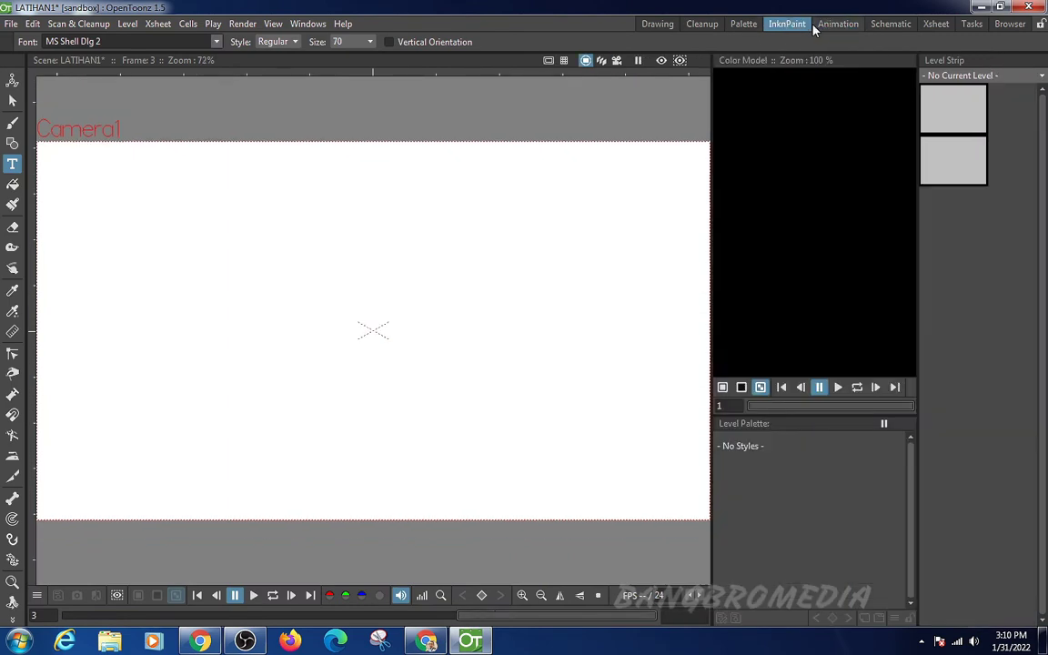
pyautogui.scroll(-1, 755, 26)
pyautogui.click(658, 25)
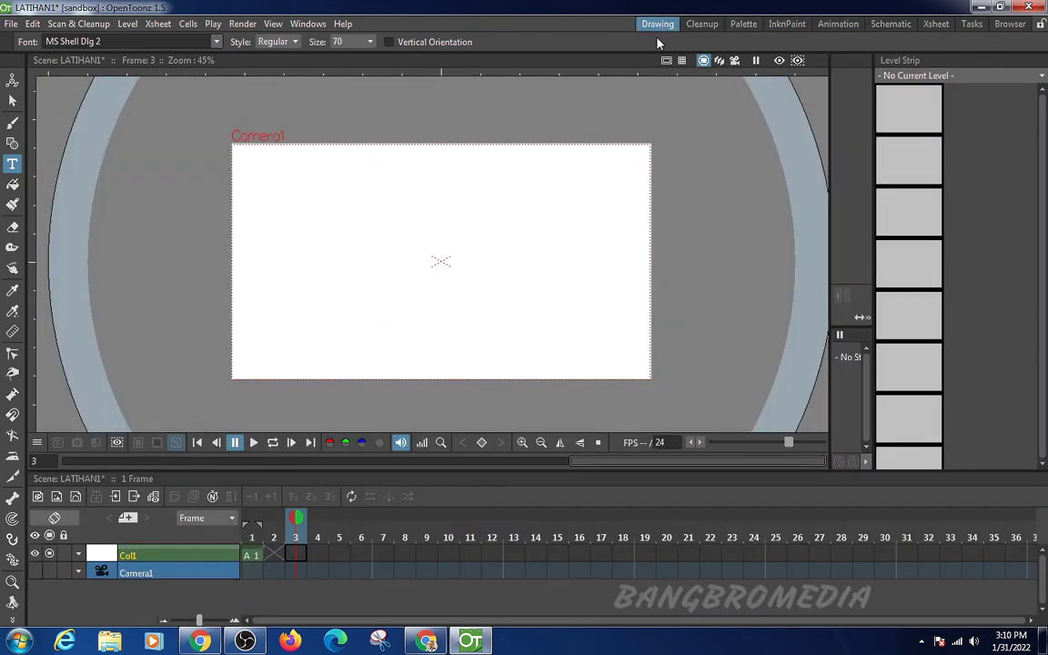
# Step: Switch to the Animation room and inspect frame 6 of Col1, frame 2 of Col2 and the whole Col2 column
pyautogui.click(838, 25)
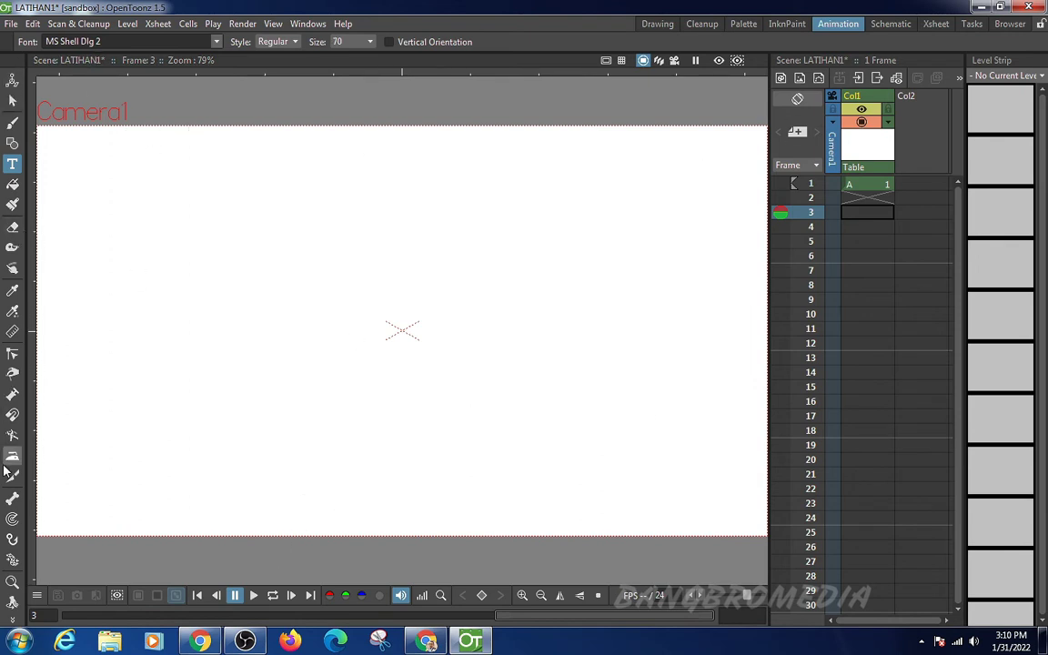
pyautogui.click(878, 257)
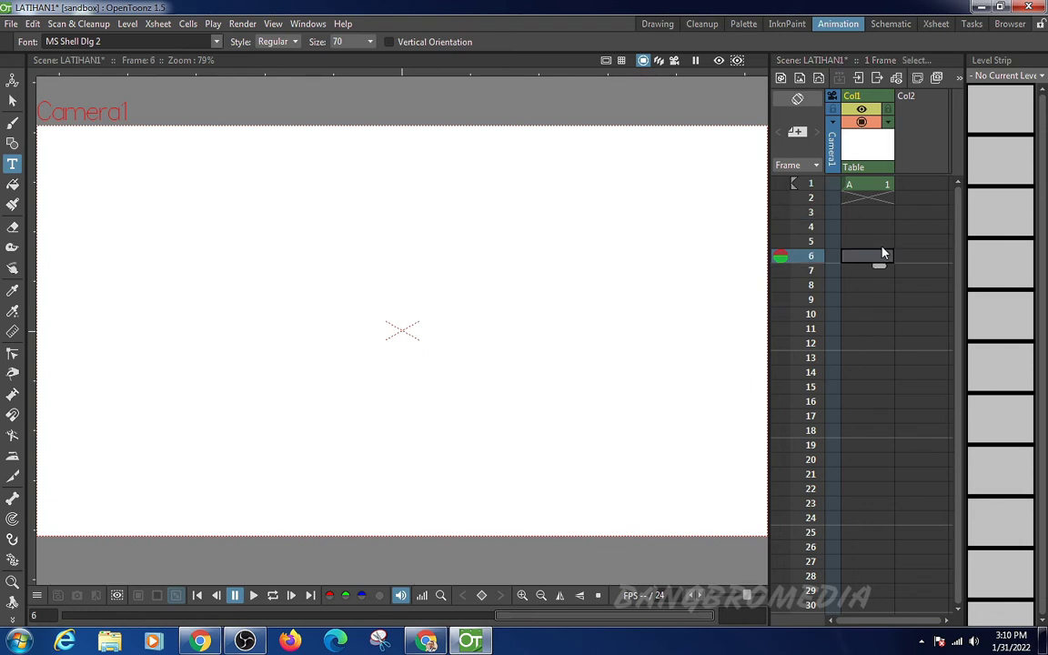
pyautogui.click(923, 213)
pyautogui.click(932, 197)
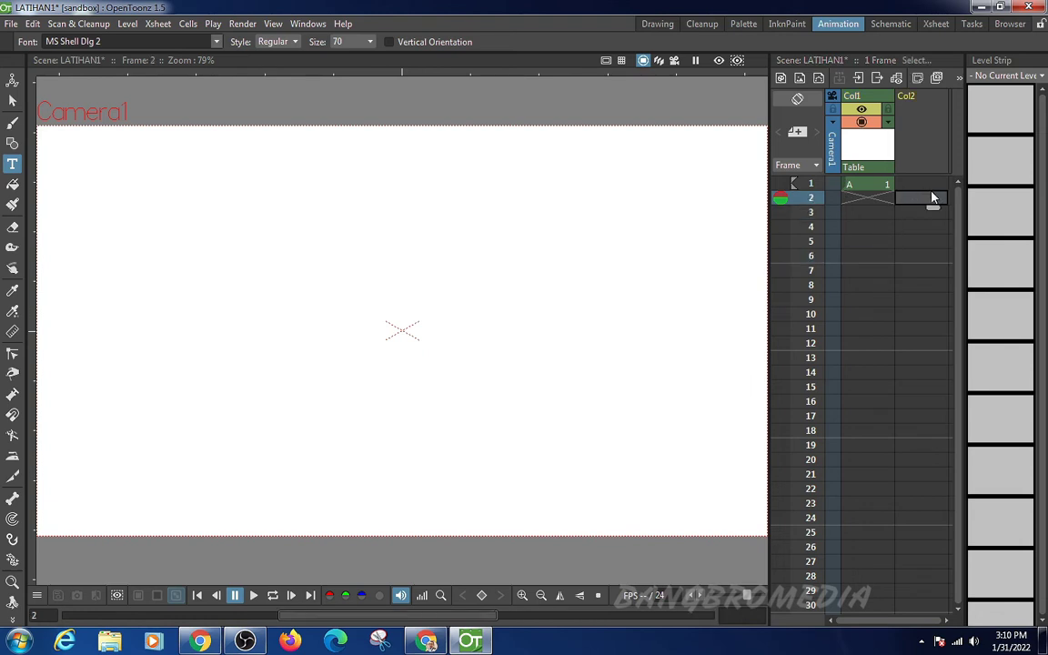
pyautogui.click(923, 125)
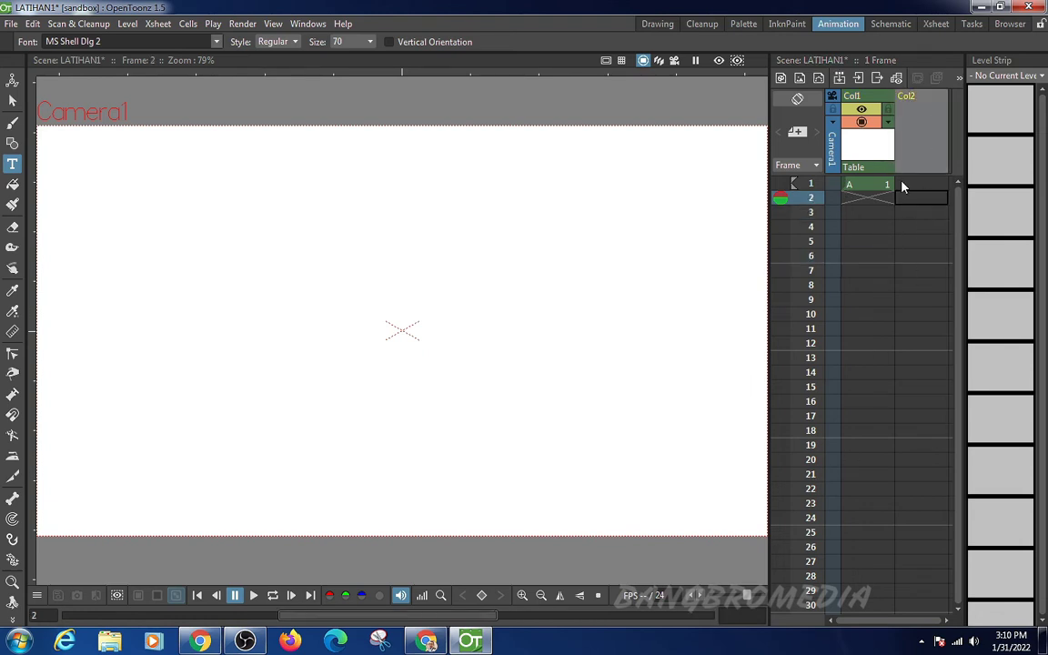
# Step: Move to frame 4 in the Xsheet and step across Col2 and Col3, ending on Col1
pyautogui.press('Down')
pyautogui.press('Down')
pyautogui.click(942, 138)
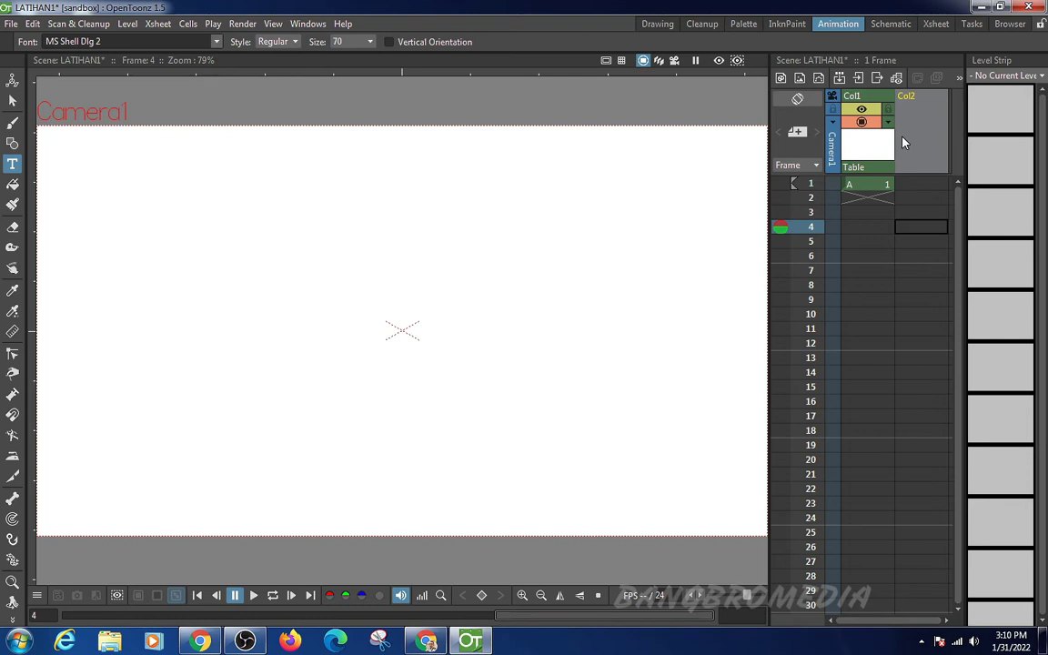
pyautogui.press('Right')
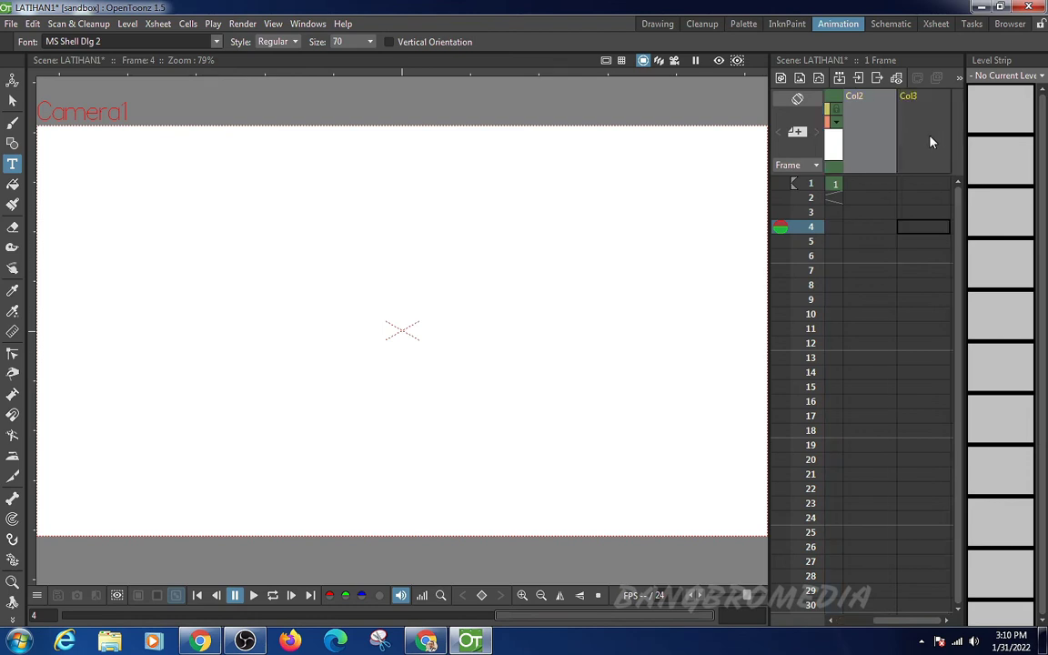
pyautogui.press('Left')
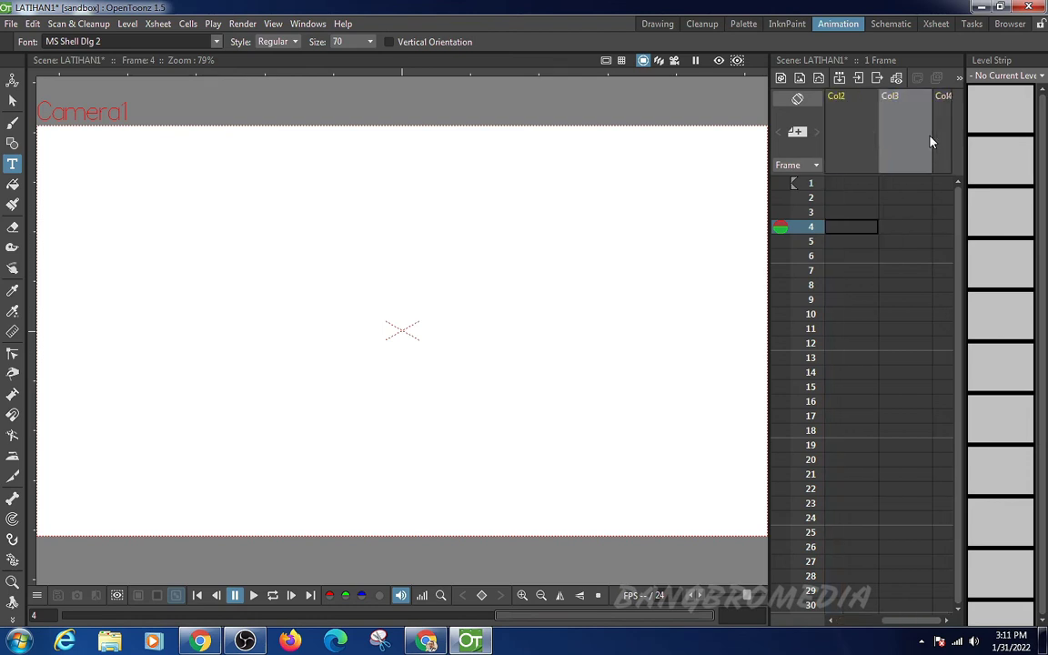
pyautogui.press('Left')
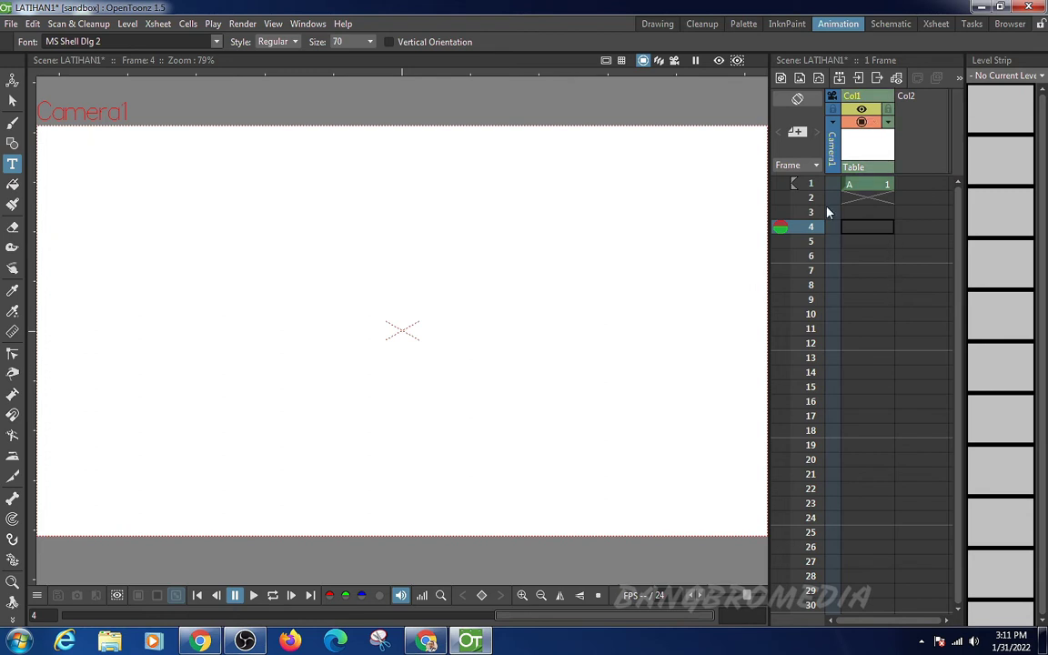
# Step: Compare frames 1, 2 and 12 of Col1 with the Col2 column, finishing with Col2 selected
pyautogui.click(862, 198)
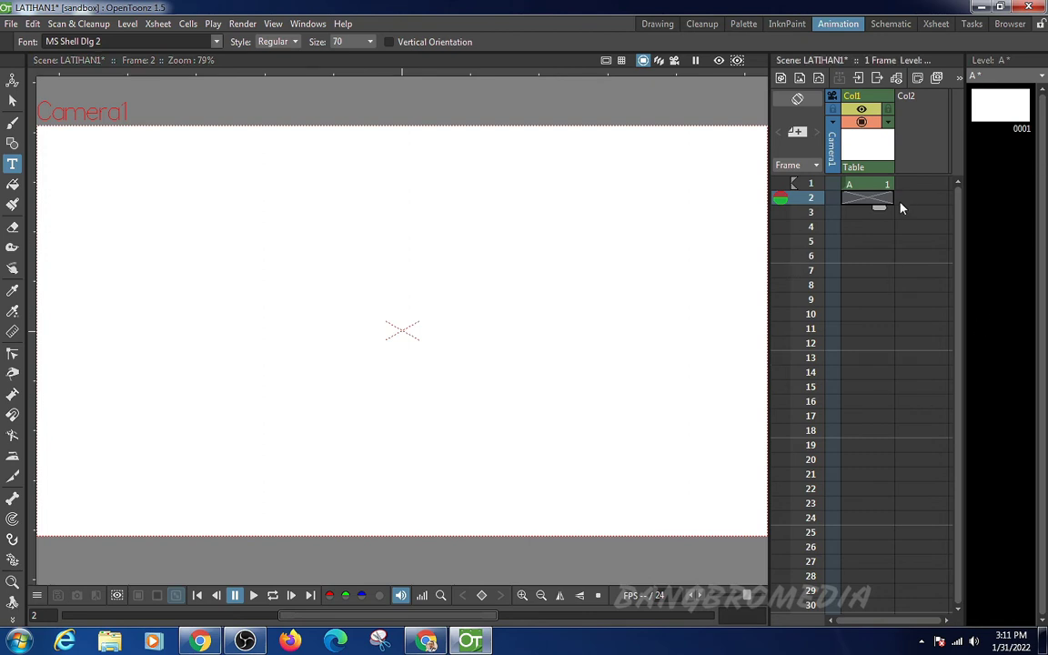
pyautogui.click(855, 186)
pyautogui.click(866, 343)
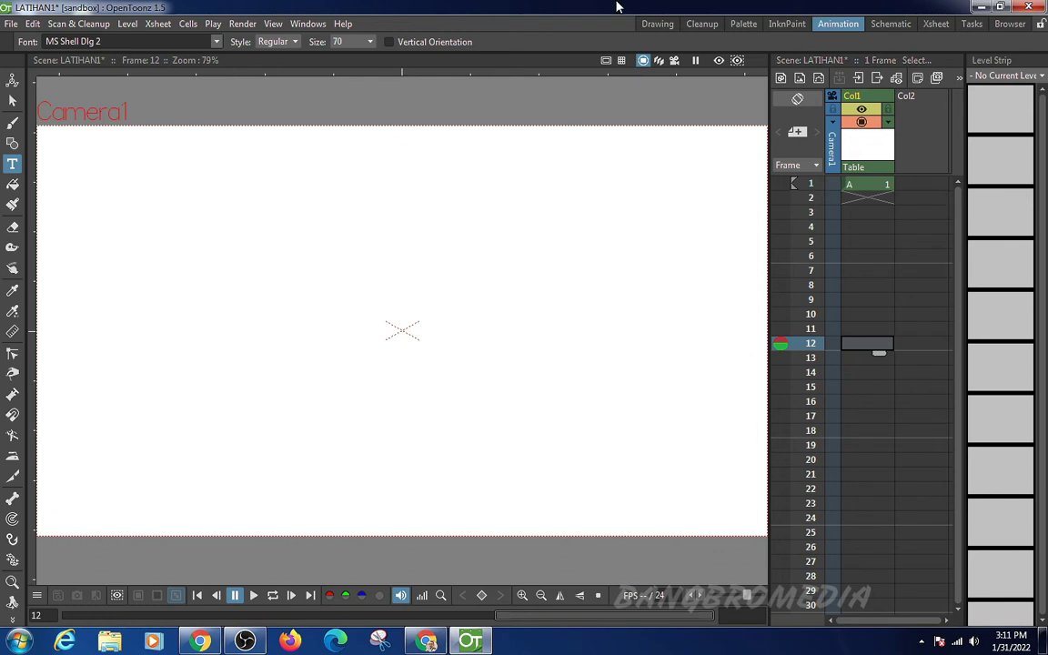
pyautogui.click(924, 119)
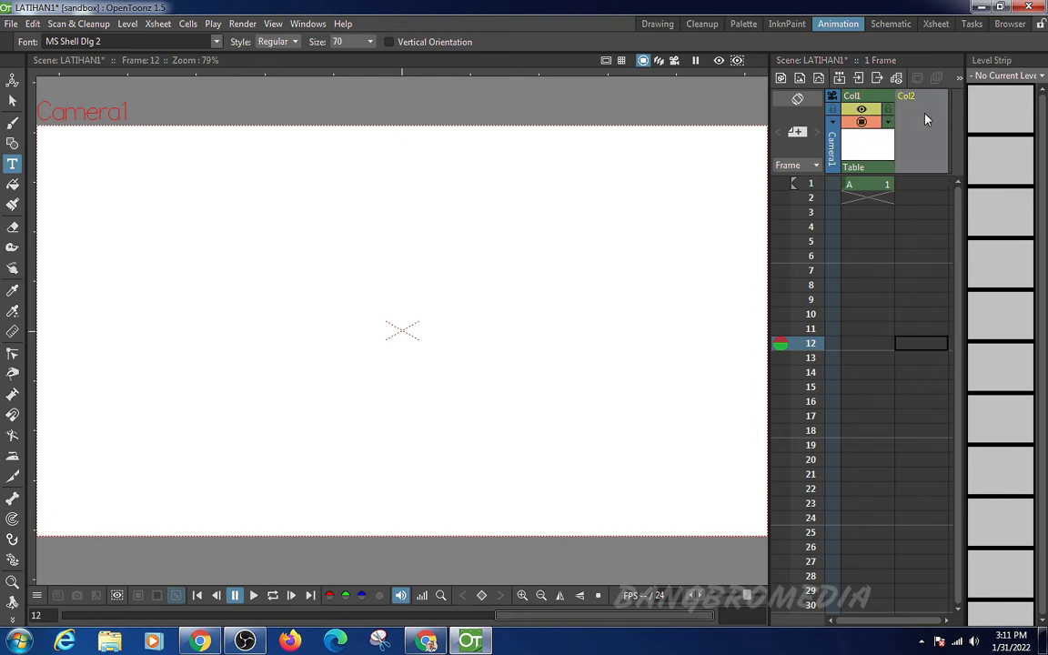
pyautogui.click(871, 155)
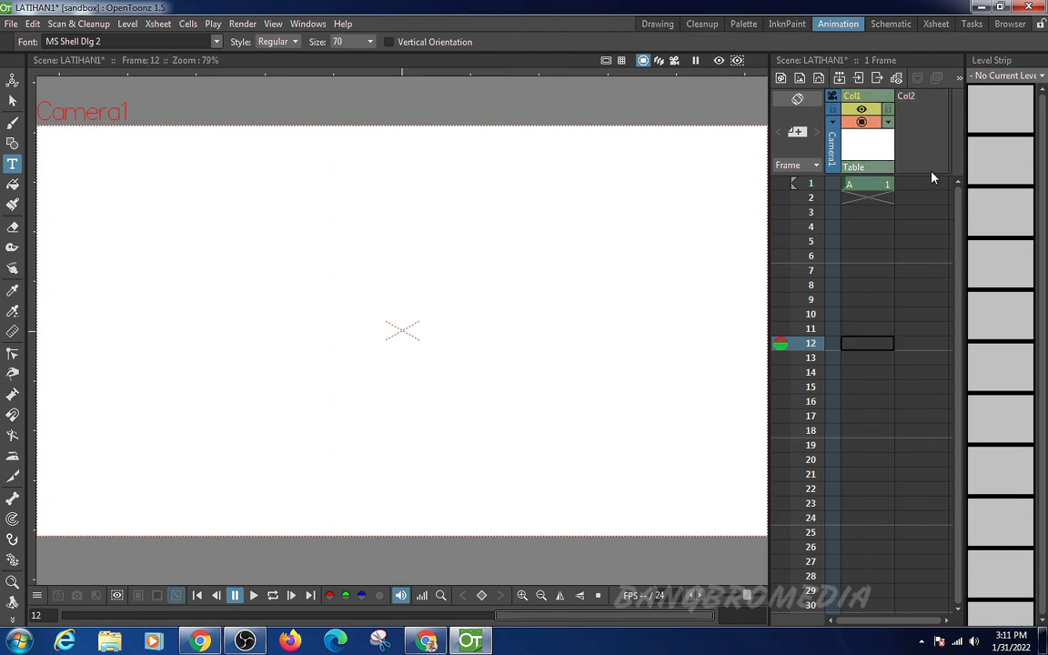
pyautogui.click(927, 131)
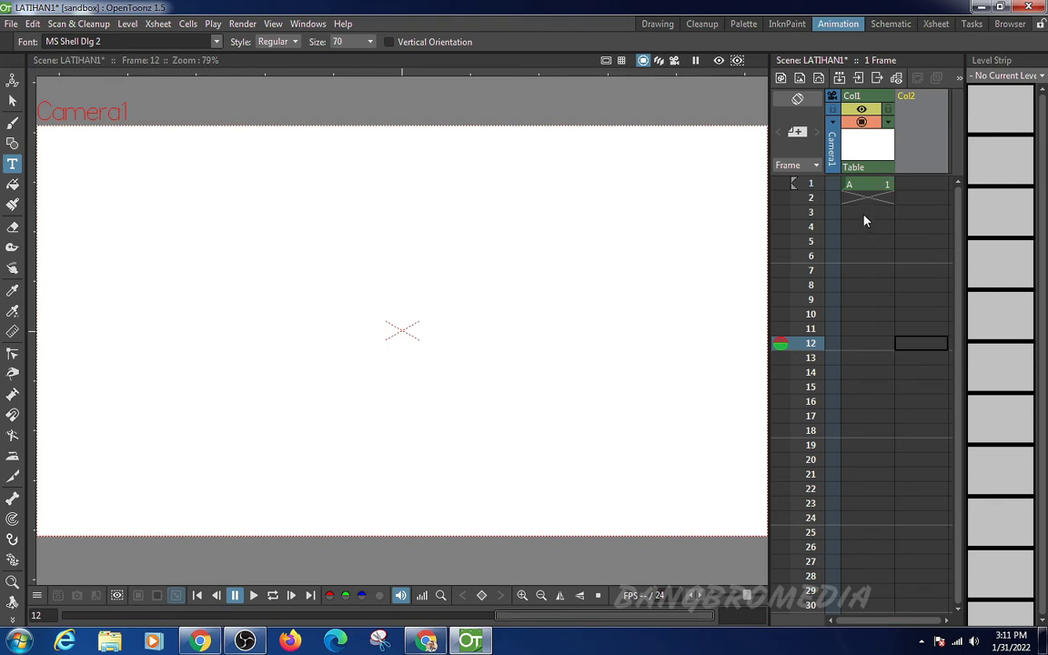
# Step: Step down through Col1's frame cells in the Xsheet from frame 1, finishing on frame 12
pyautogui.click(873, 193)
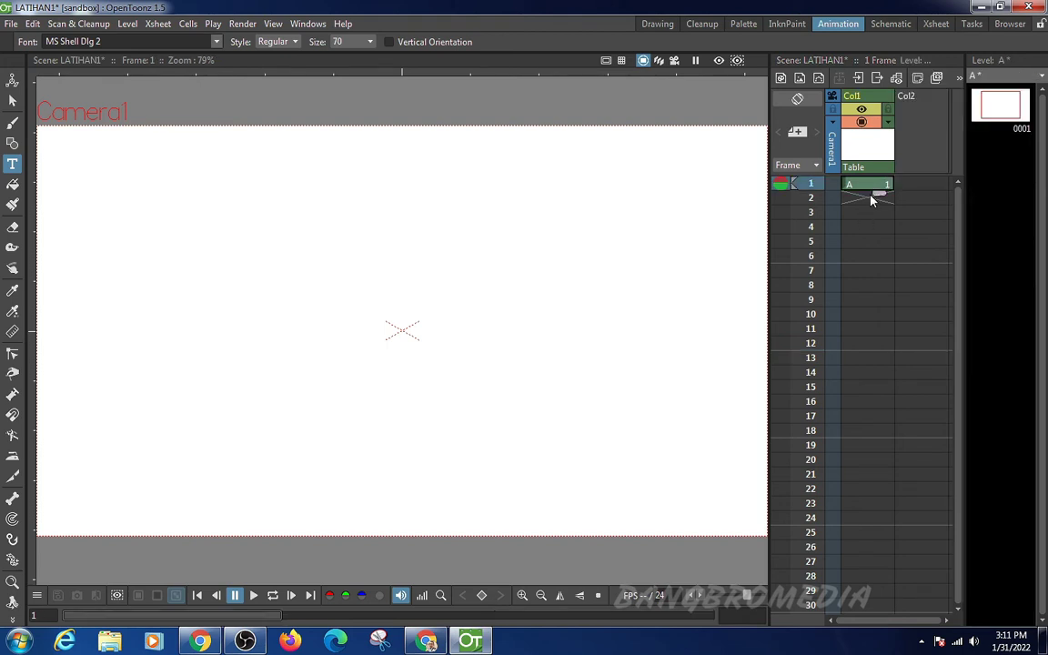
pyautogui.click(871, 228)
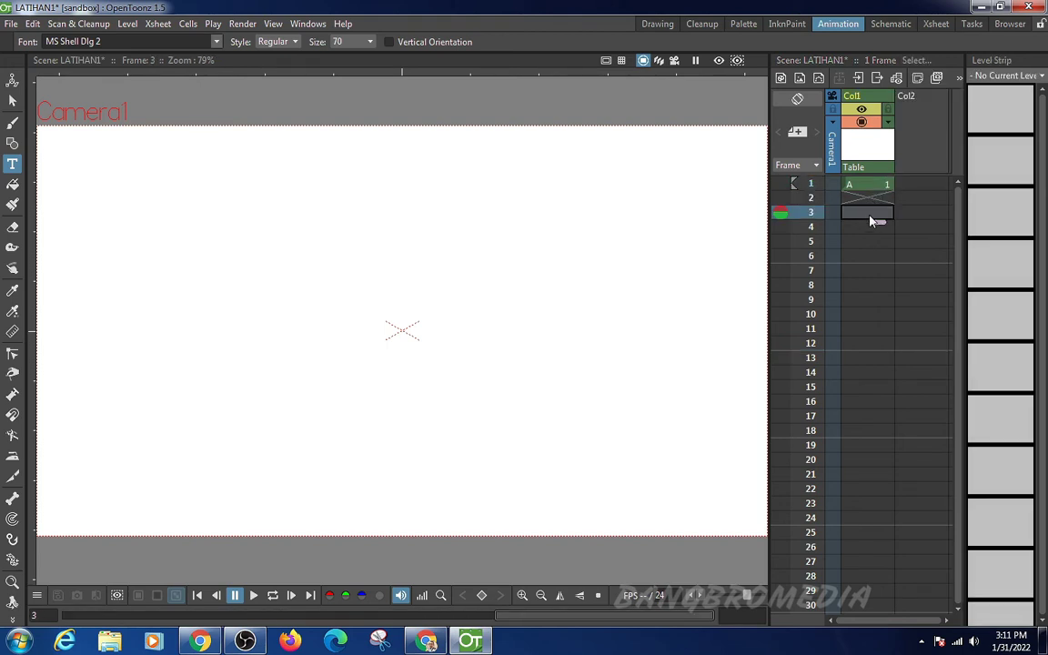
pyautogui.click(870, 240)
pyautogui.click(870, 255)
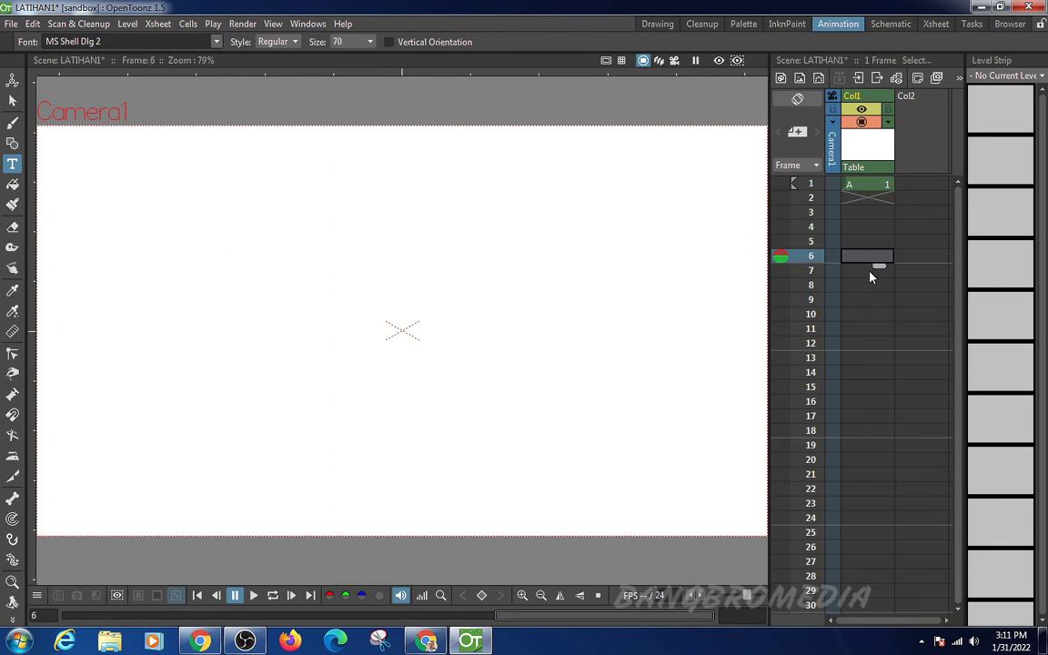
pyautogui.click(870, 270)
pyautogui.click(873, 287)
pyautogui.click(866, 229)
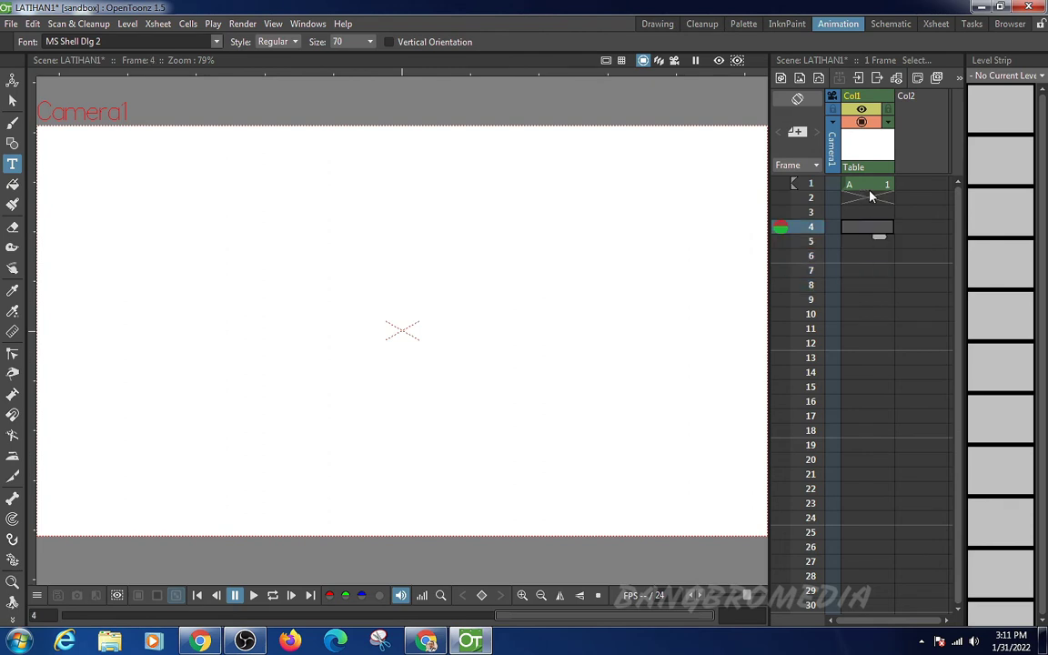
pyautogui.click(869, 200)
pyautogui.click(869, 230)
pyautogui.click(868, 285)
pyautogui.click(869, 329)
pyautogui.click(869, 343)
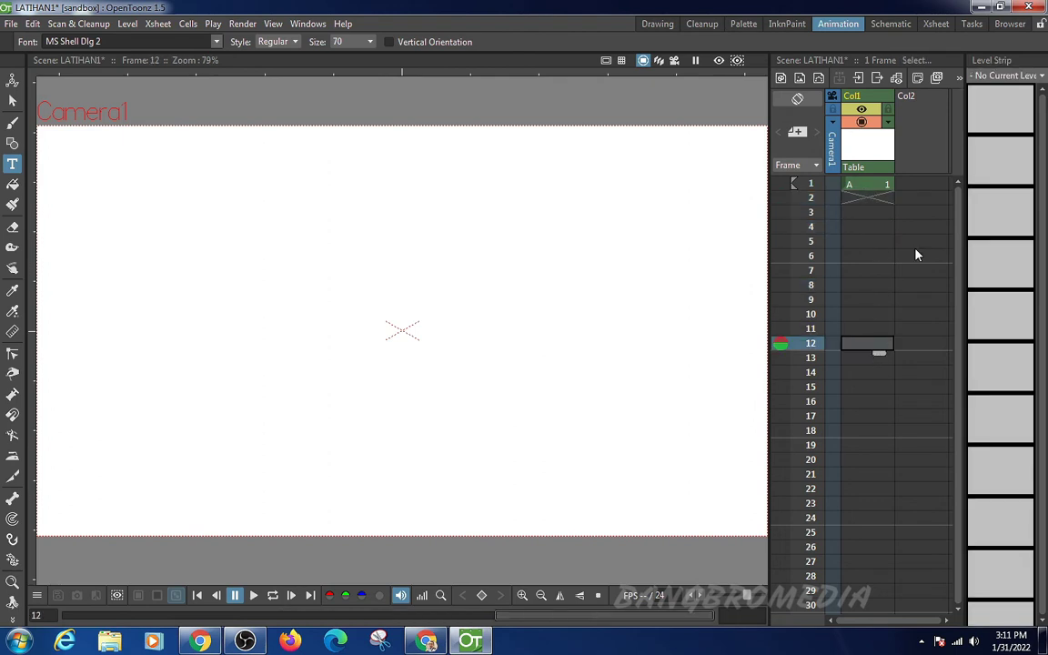
# Step: Compare the frame 1 cells of Col2 and Col1 in the Xsheet, finishing on level A's first drawing
pyautogui.click(923, 120)
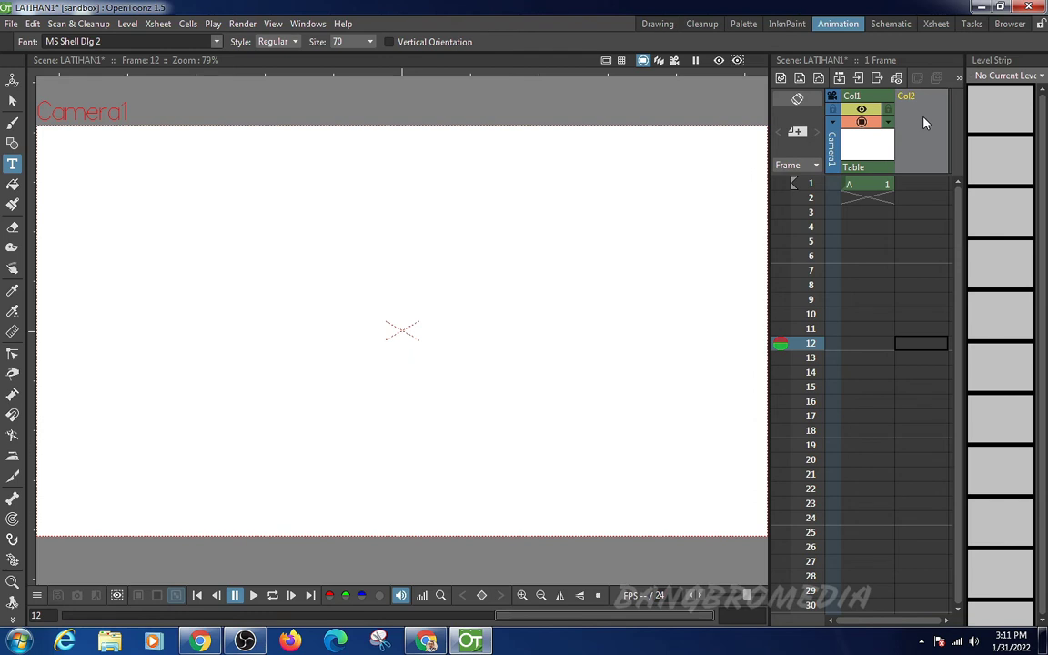
pyautogui.click(930, 184)
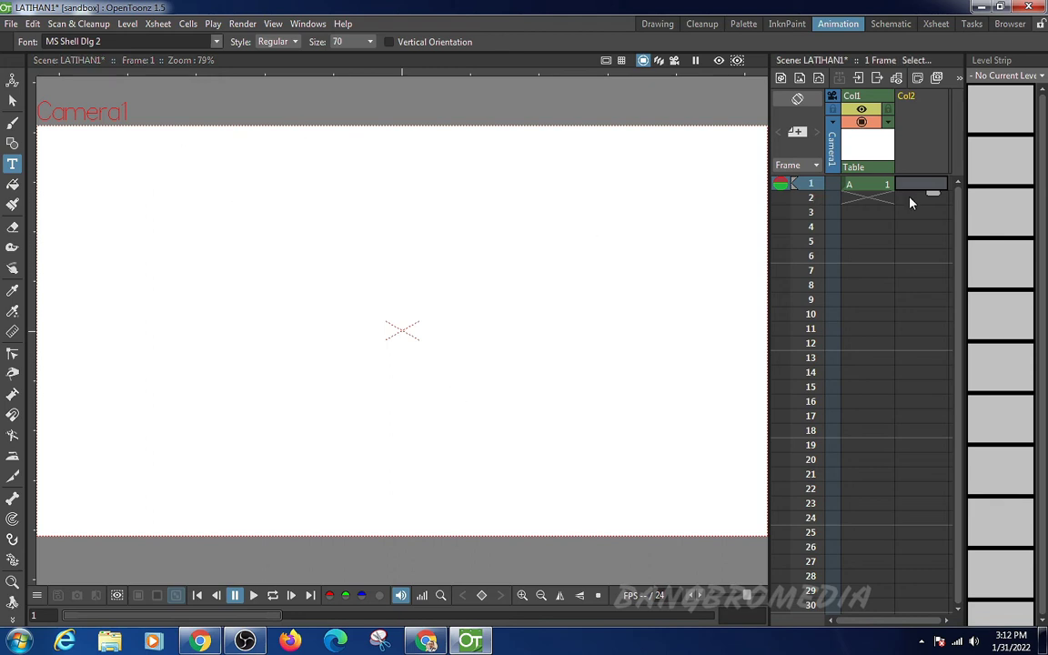
pyautogui.click(864, 184)
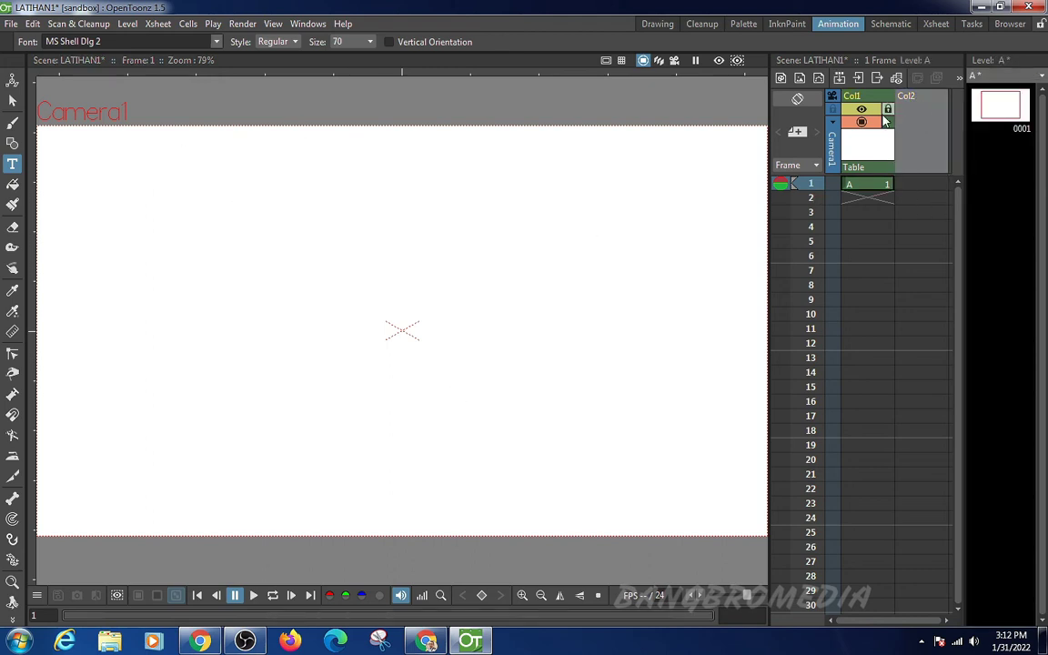
pyautogui.click(912, 156)
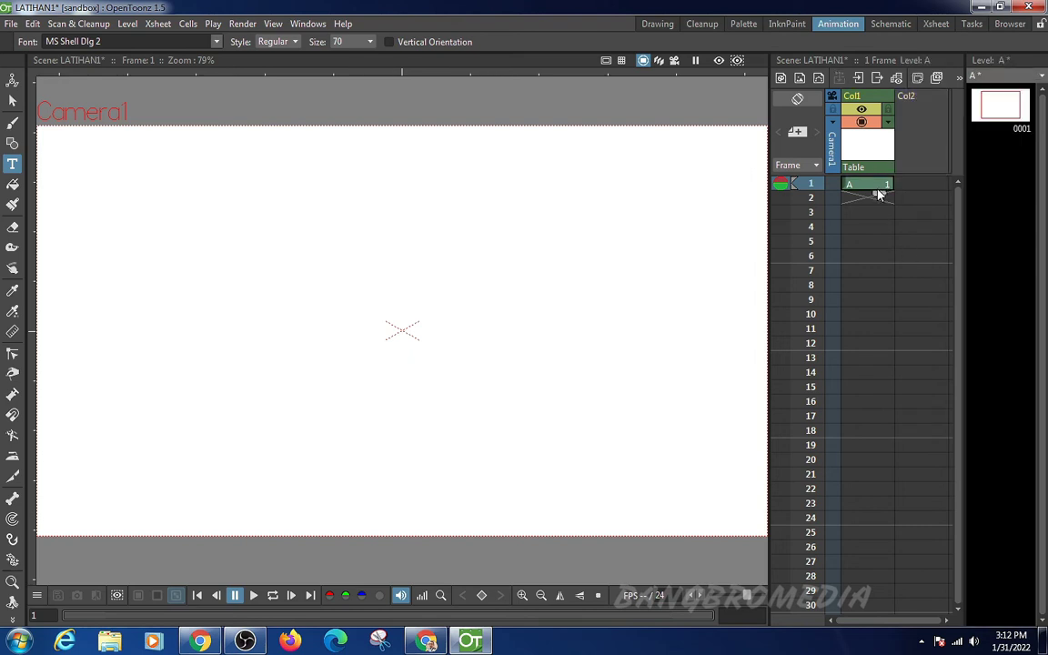
pyautogui.click(912, 185)
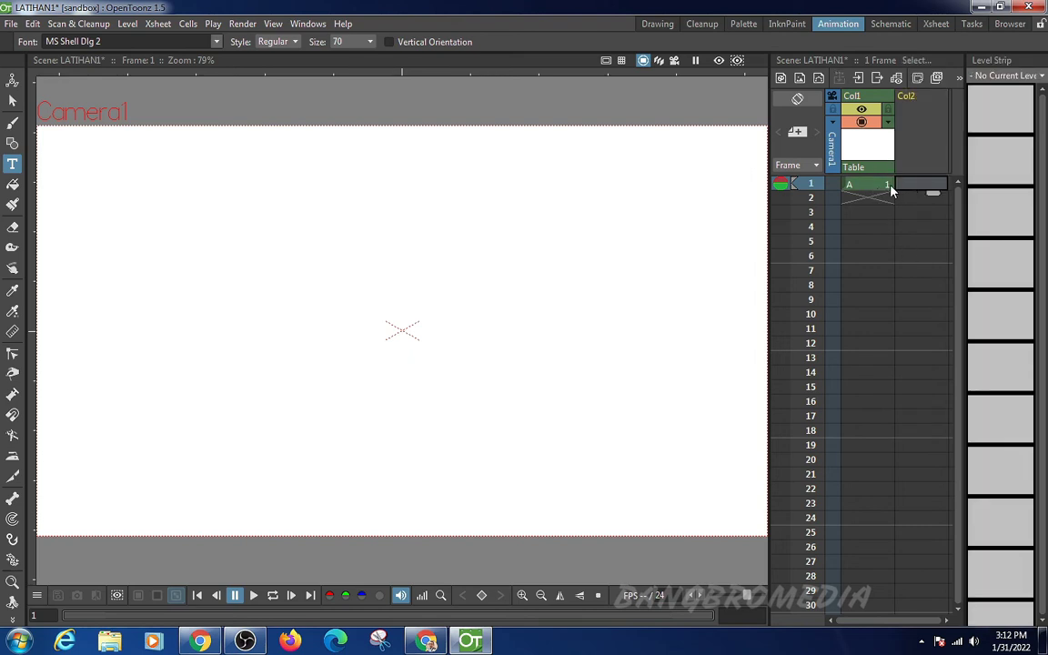
pyautogui.click(889, 188)
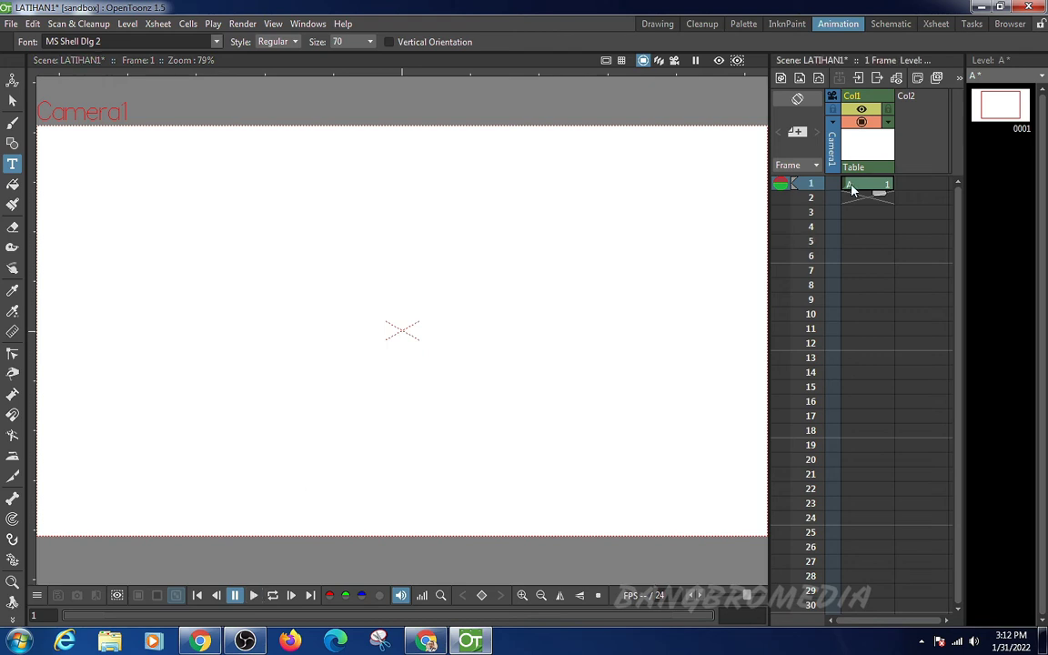
# Step: Set the playback range's stop marker at frame 12 in the Xsheet and make frame 12 current
pyautogui.click(866, 226)
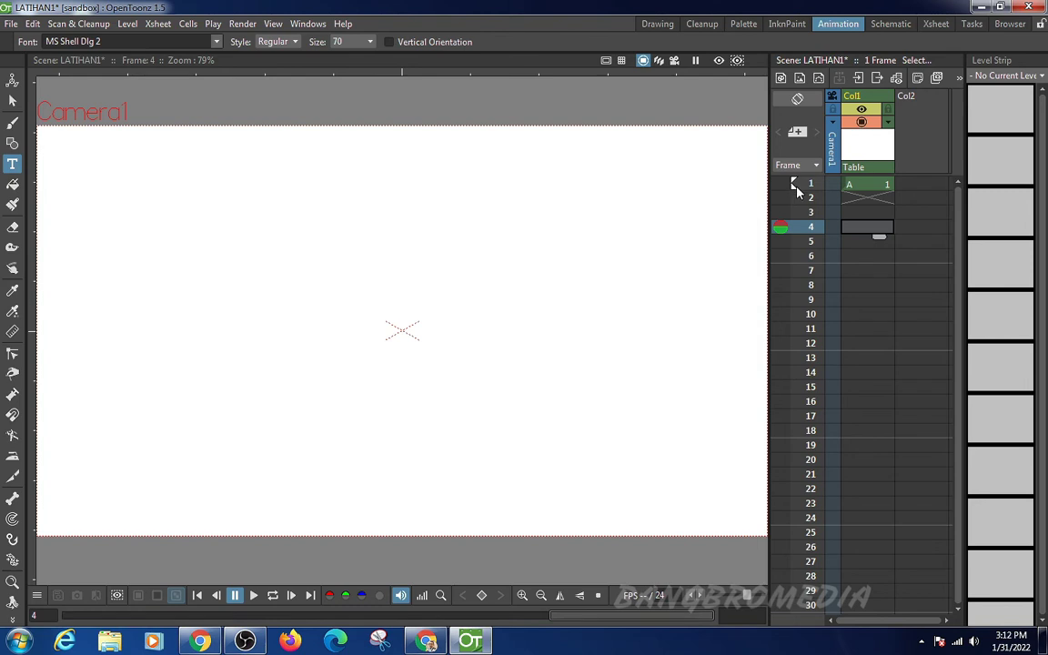
pyautogui.click(795, 346)
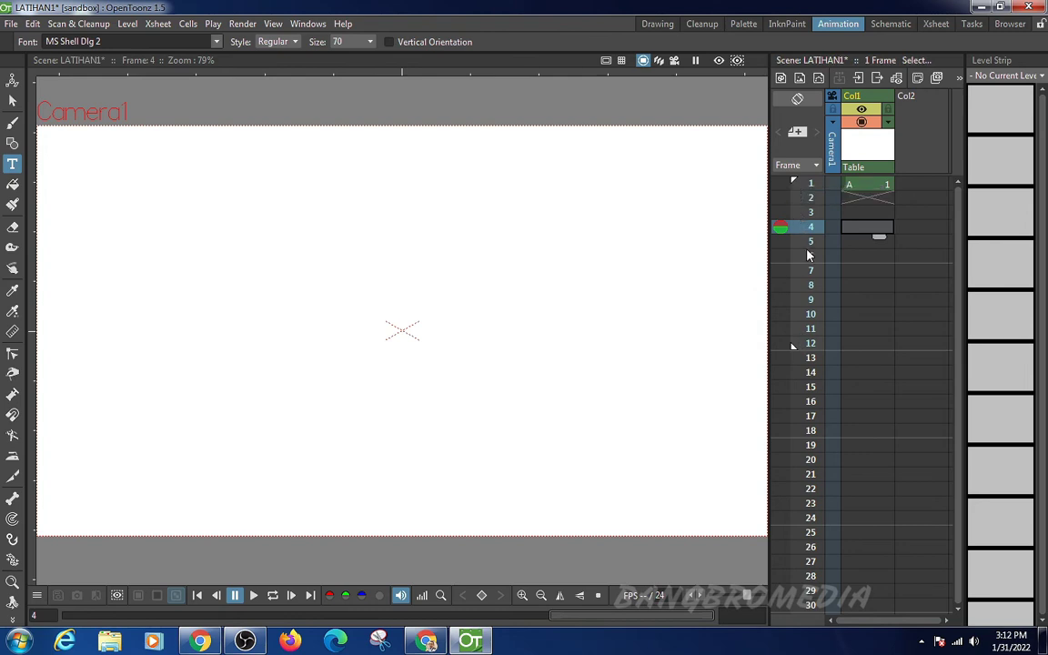
pyautogui.click(810, 344)
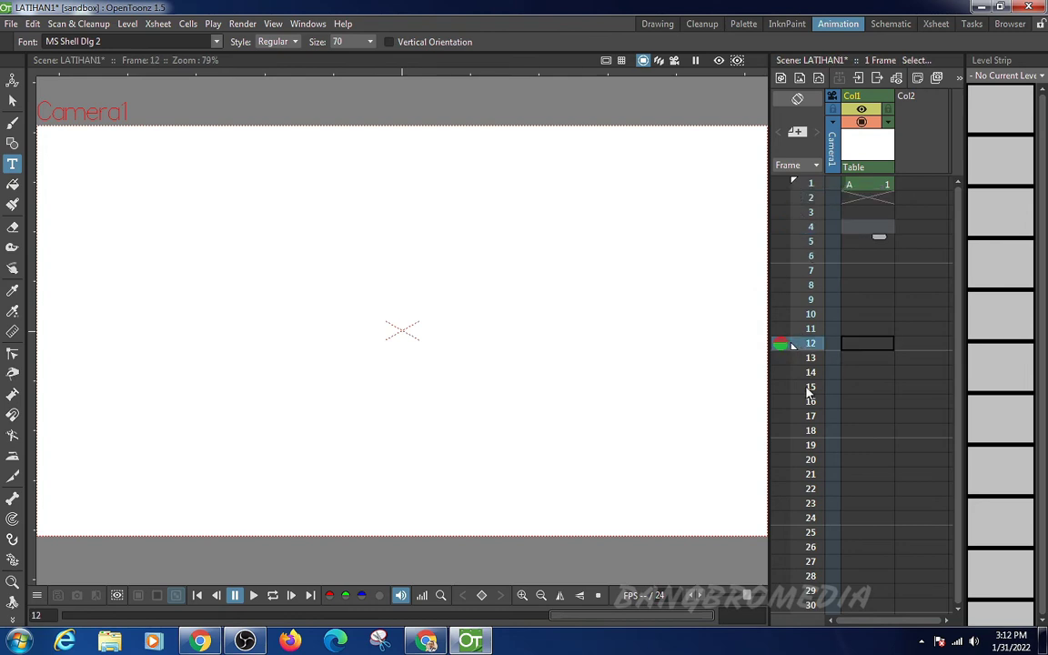
# Step: Step to frames 18 and 24 in the Xsheet and set the playback range's stop marker at frame 18
pyautogui.click(810, 433)
pyautogui.rightClick(810, 437)
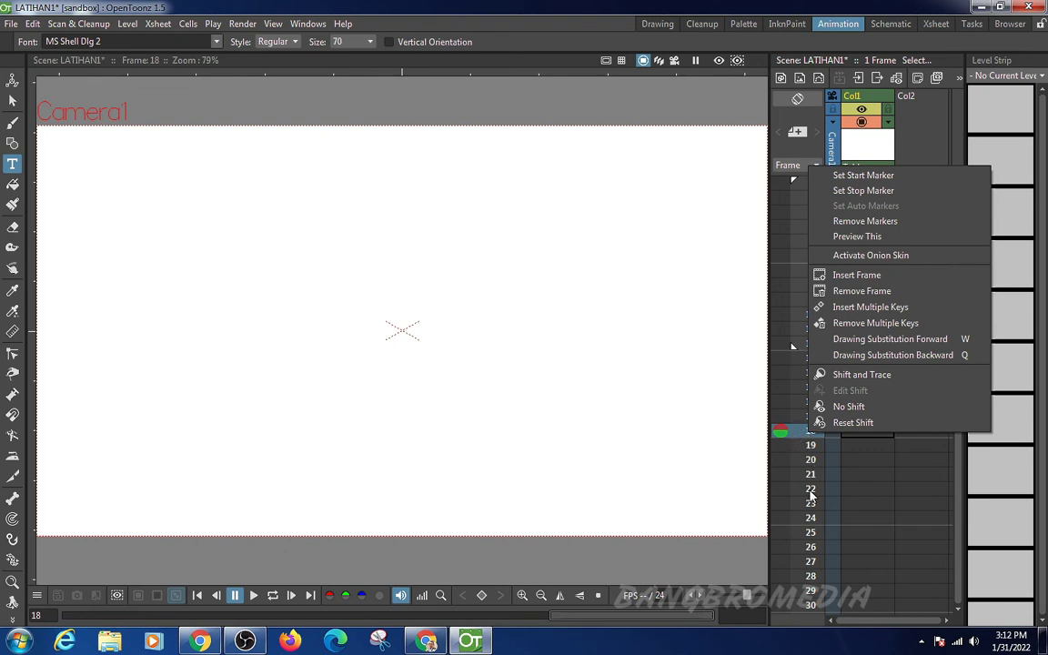
pyautogui.click(813, 519)
pyautogui.rightClick(812, 519)
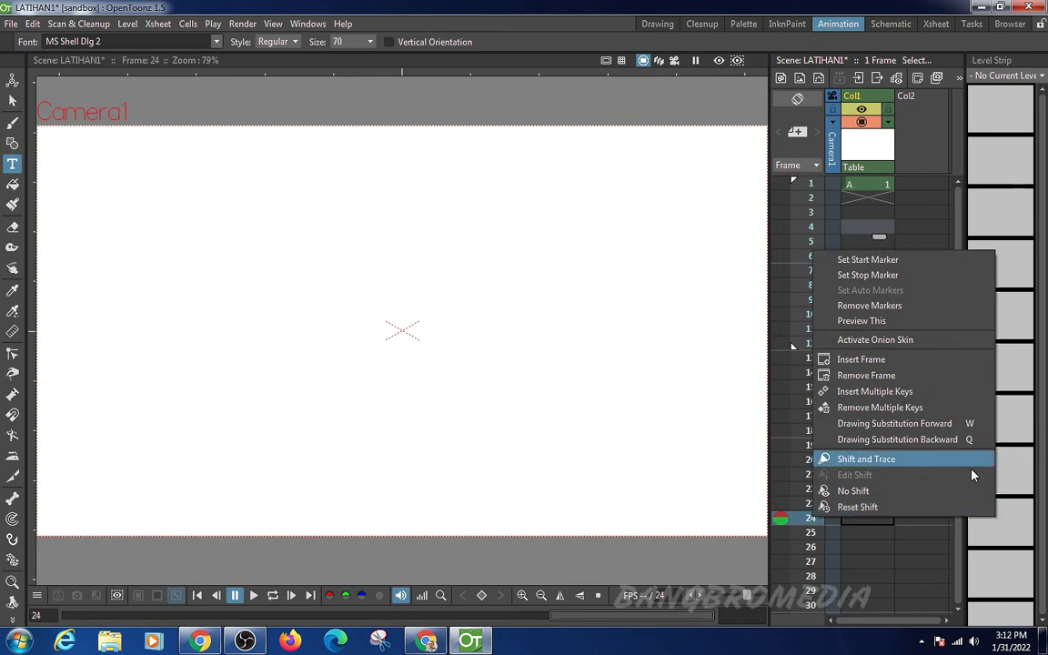
pyautogui.click(870, 276)
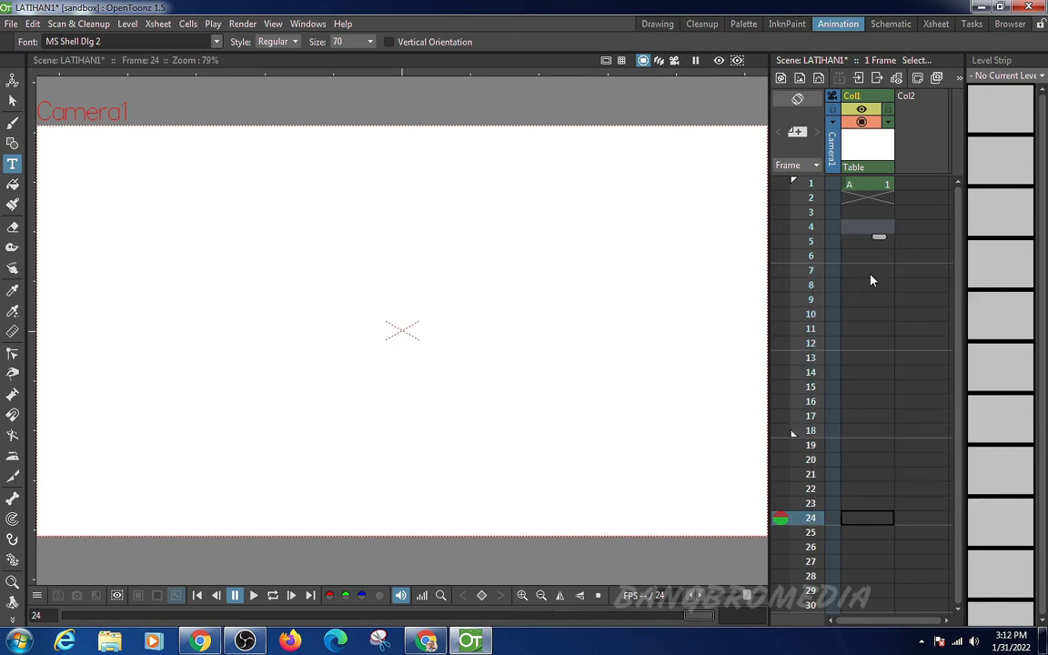
# Step: At frame 18, use the Animate tool to move Col1 to about X 1.08 mm, Y 1.89 mm and rotate it about -3.5°
pyautogui.click(12, 80)
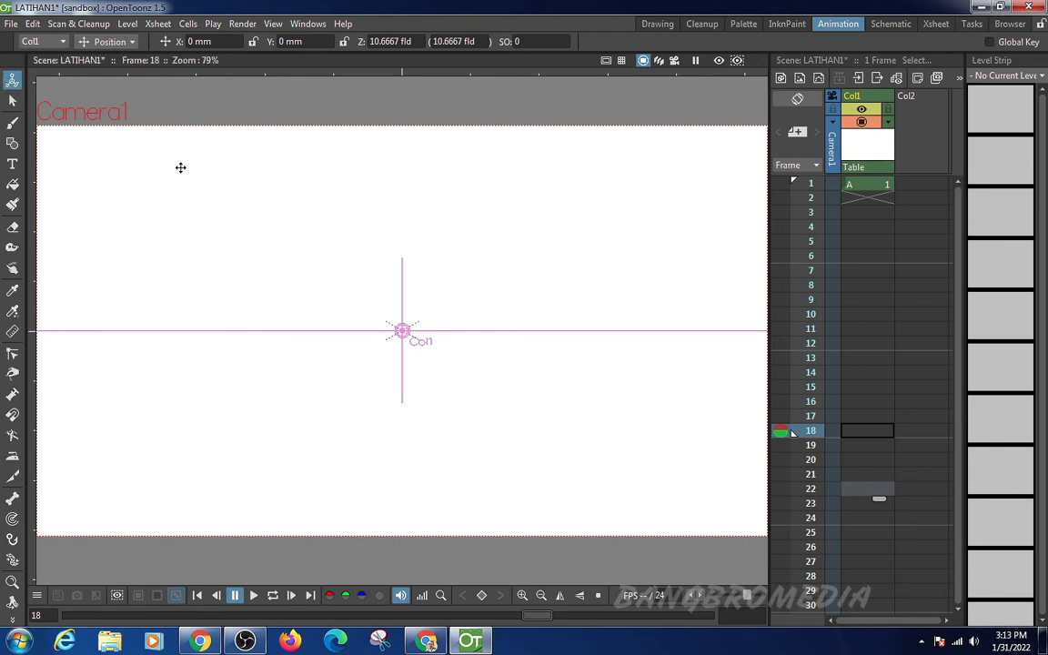
pyautogui.moveTo(406, 333)
pyautogui.mouseDown()
pyautogui.moveTo(367, 329)
pyautogui.moveTo(397, 330)
pyautogui.mouseUp()
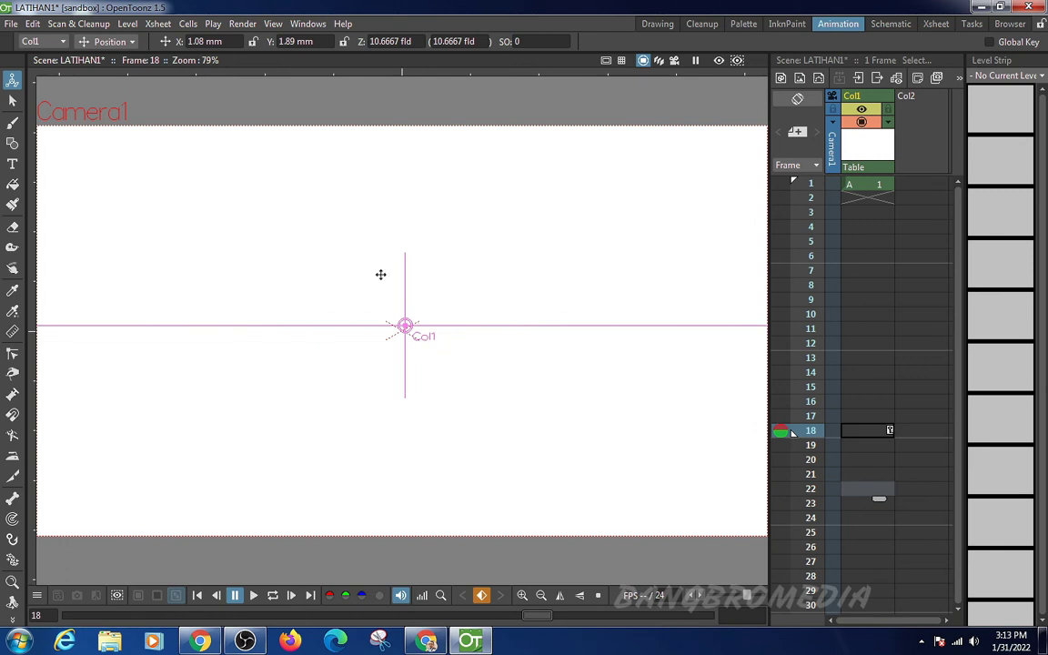
pyautogui.click(127, 41)
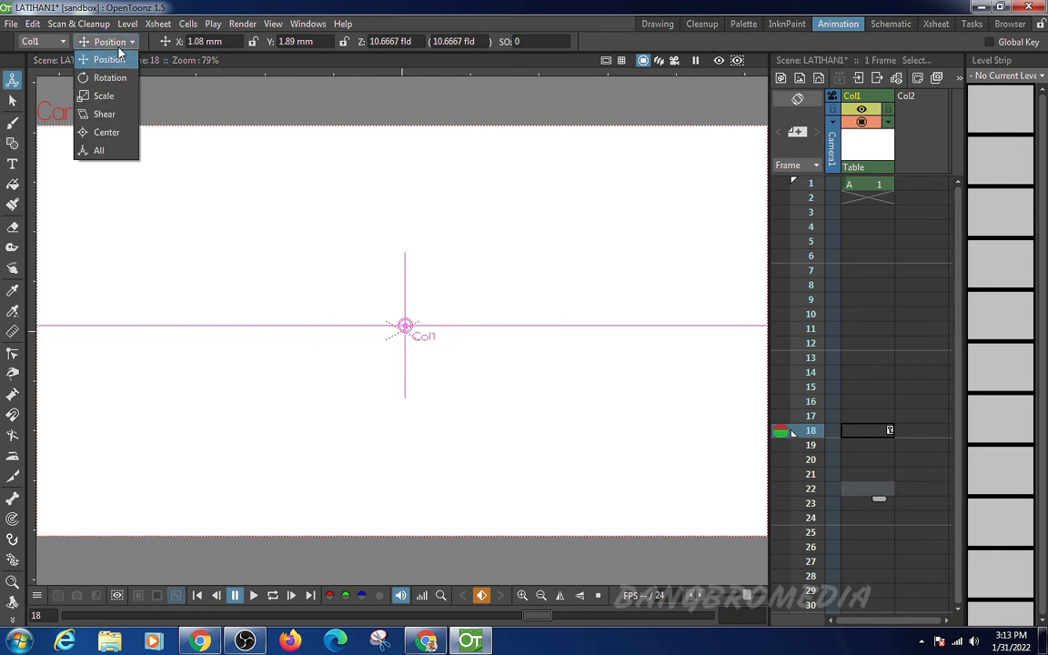
pyautogui.click(110, 78)
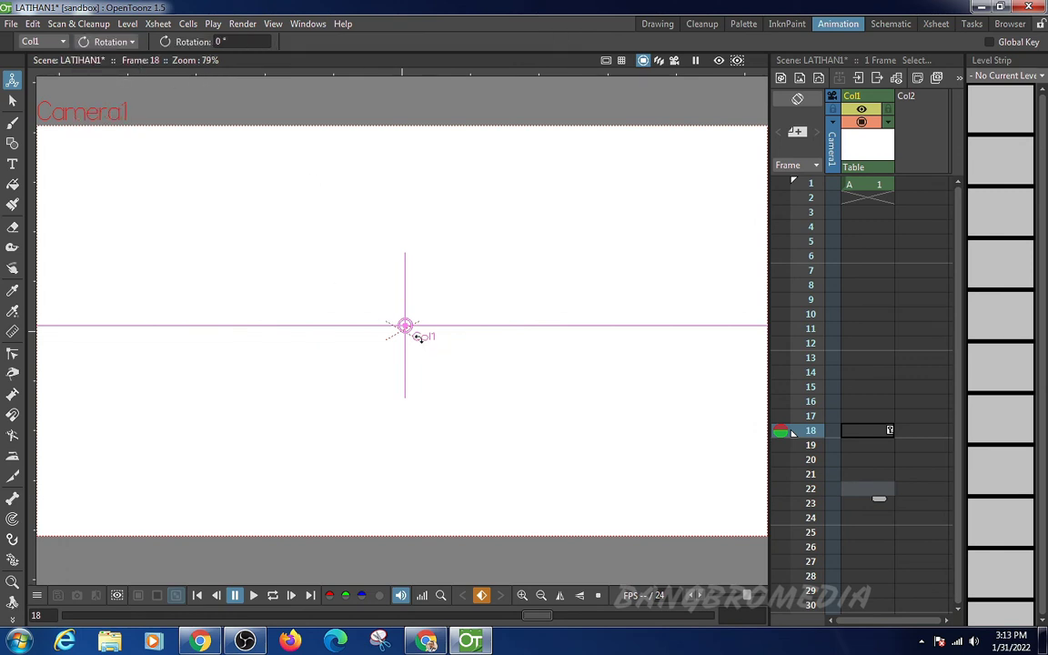
pyautogui.moveTo(420, 339)
pyautogui.mouseDown()
pyautogui.moveTo(409, 369)
pyautogui.moveTo(411, 318)
pyautogui.mouseUp()
# Step: Scale Col1 down to about 48% globally and set the Animate tool's mode to All
pyautogui.click(132, 42)
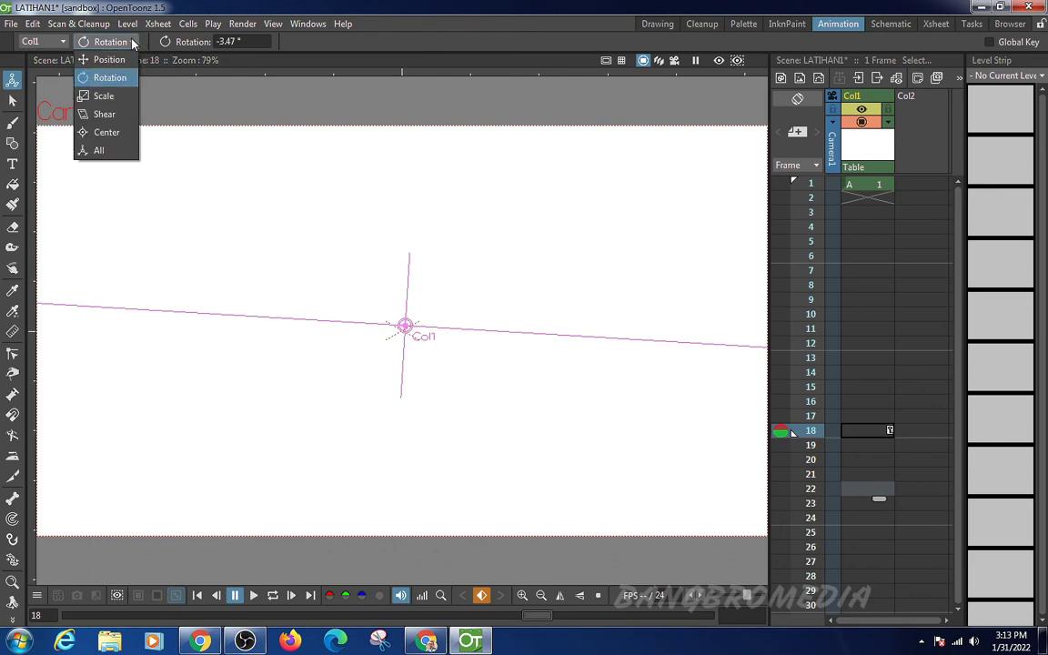
pyautogui.click(102, 95)
pyautogui.moveTo(427, 327); pyautogui.dragTo(354, 304)
pyautogui.click(132, 42)
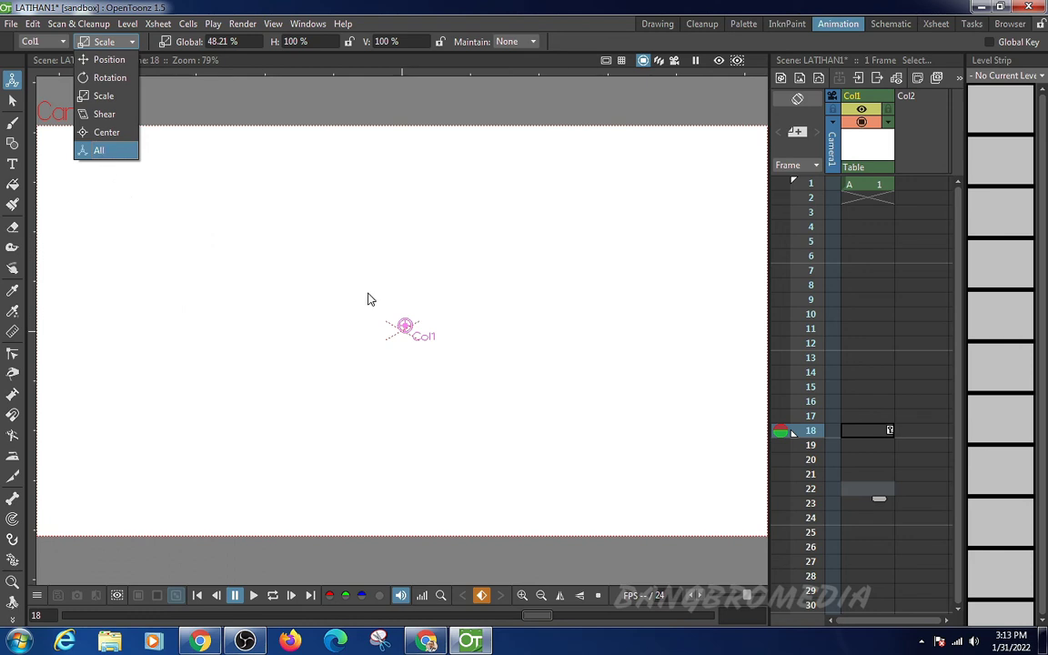
pyautogui.click(100, 150)
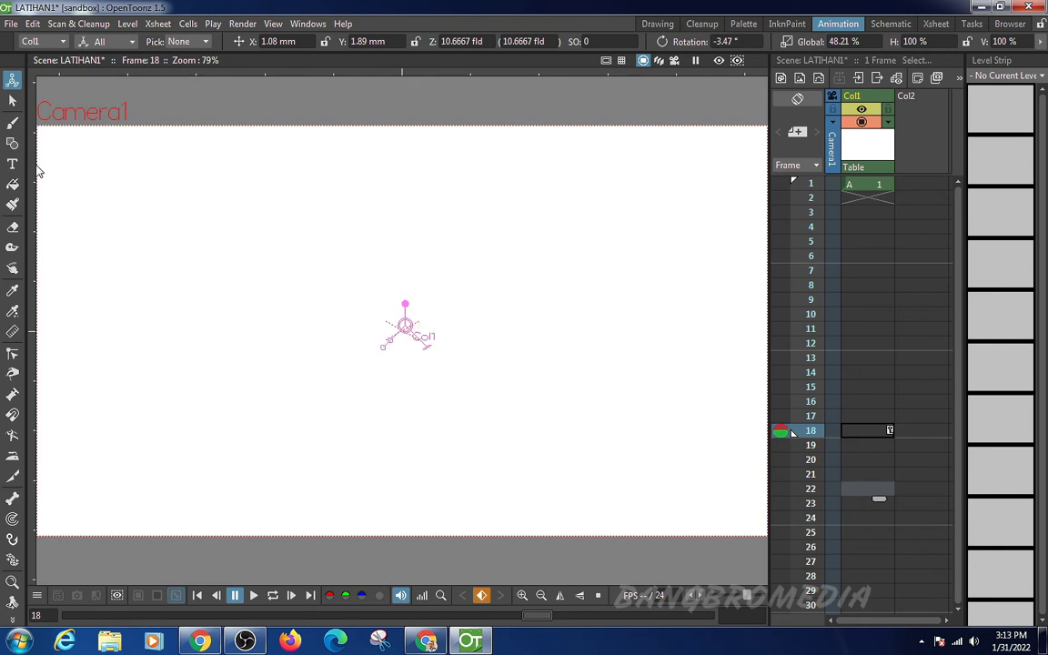
# Step: Draw a rectangle around the canvas centre on frame 18 with the Geometric tool
pyautogui.click(12, 143)
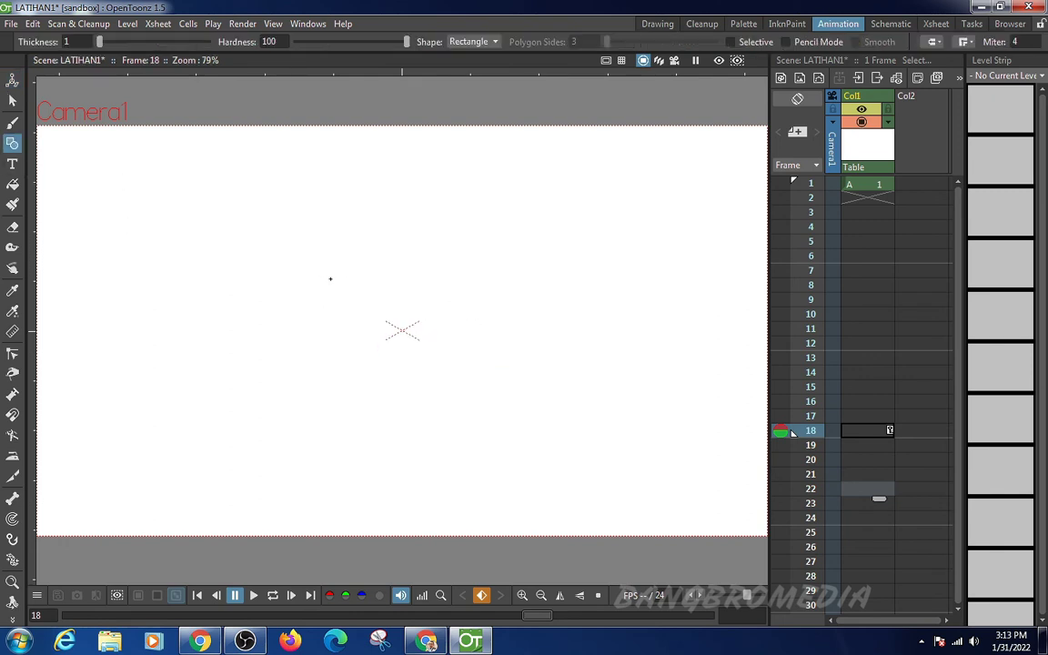
pyautogui.moveTo(345, 276)
pyautogui.mouseDown()
pyautogui.moveTo(471, 390)
pyautogui.moveTo(487, 390)
pyautogui.mouseUp()
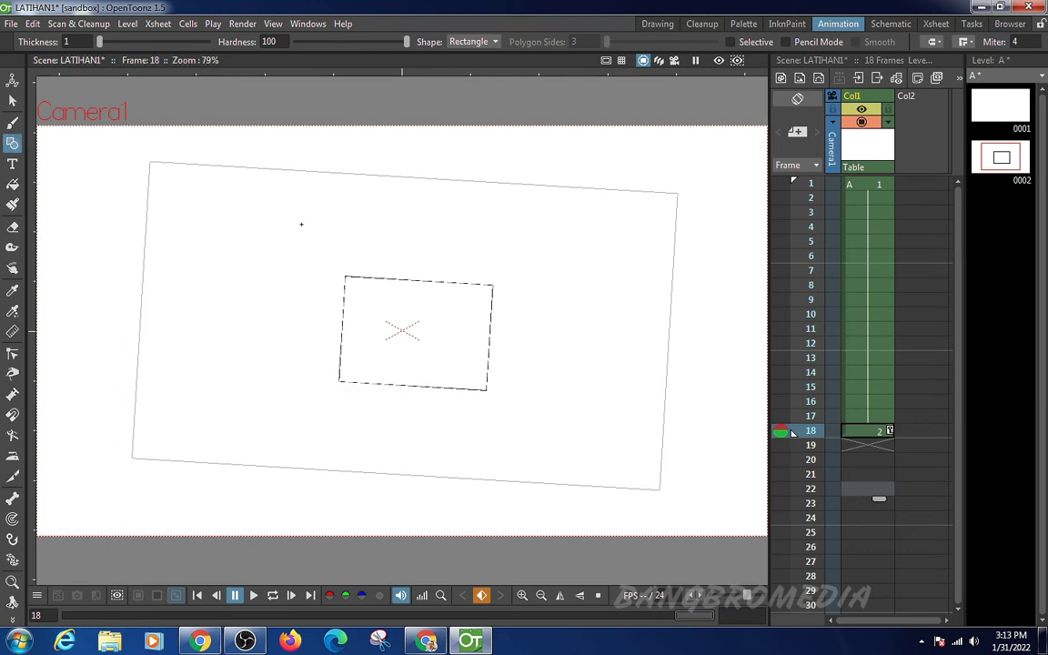
# Step: Use the Animate handles to stretch Col1 to about 167% by 165%, skew it and rotate it to about 13.6°
pyautogui.click(13, 80)
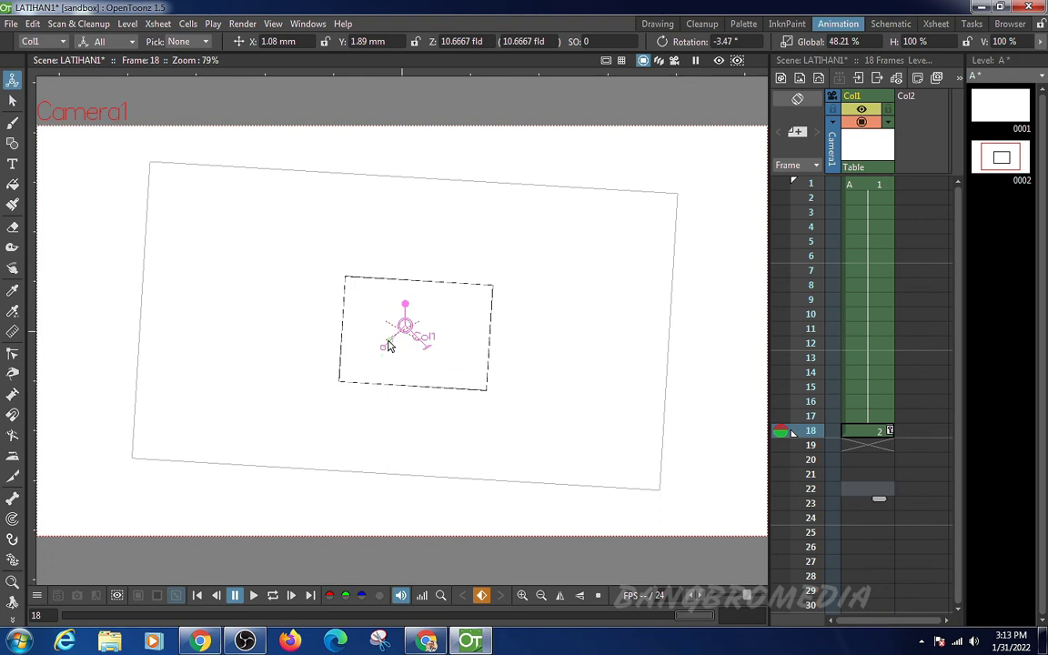
pyautogui.moveTo(388, 345)
pyautogui.mouseDown()
pyautogui.moveTo(275, 416)
pyautogui.moveTo(363, 374)
pyautogui.moveTo(398, 335)
pyautogui.moveTo(334, 393)
pyautogui.moveTo(368, 348)
pyautogui.moveTo(353, 381)
pyautogui.mouseUp()
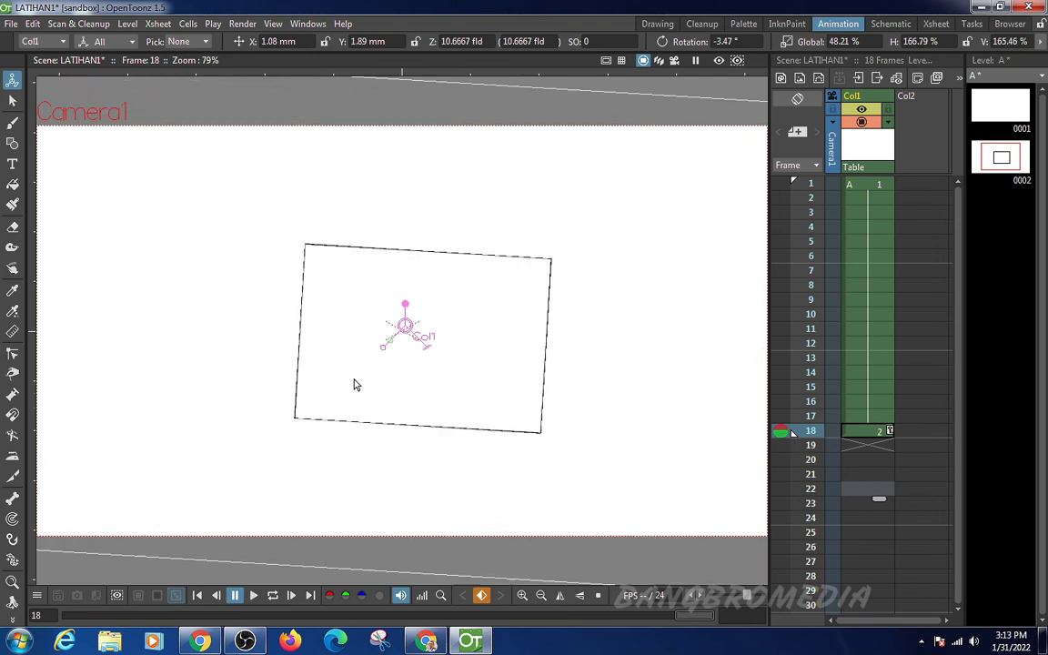
pyautogui.moveTo(426, 355); pyautogui.dragTo(255, 171)
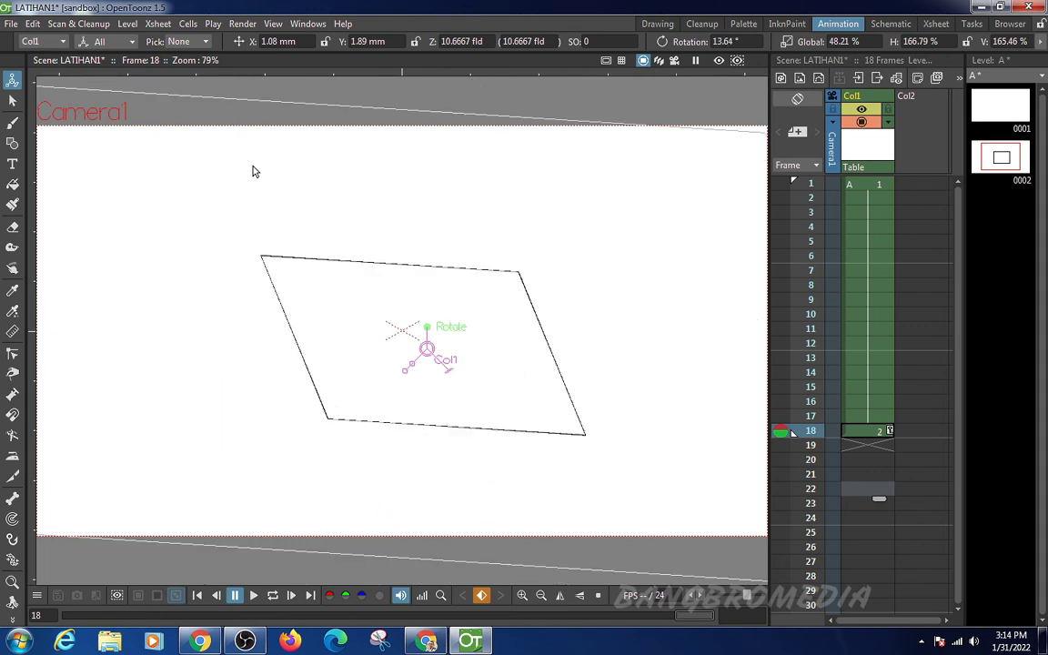
# Step: Compare the Selection and Animate tools, and paint freehand brush strokes above the slanted rectangle and over its two sides
pyautogui.click(12, 100)
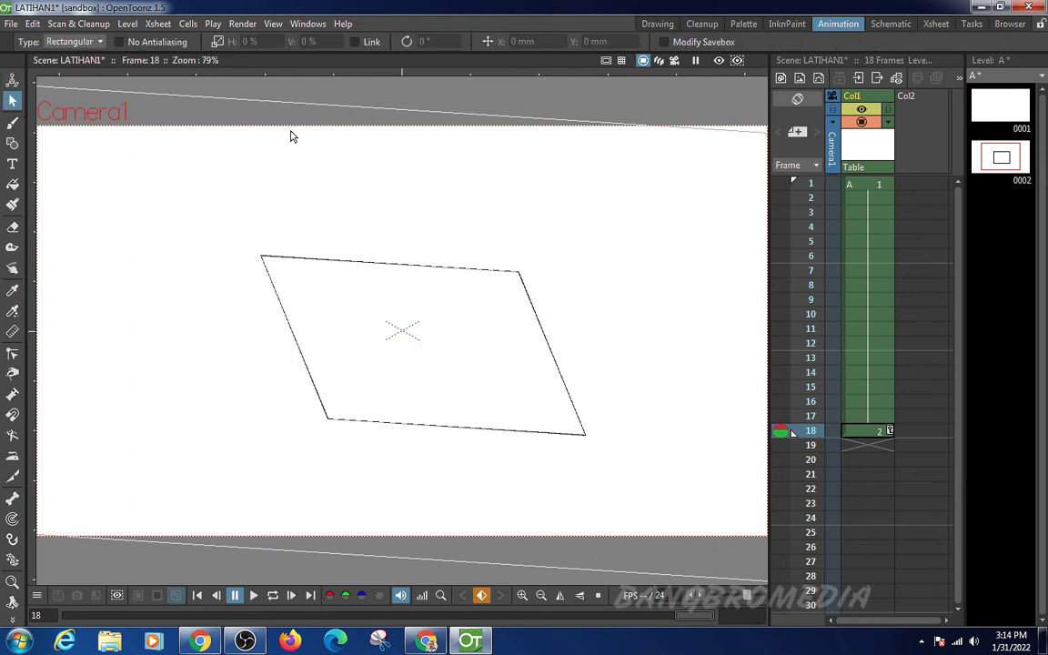
pyautogui.click(13, 80)
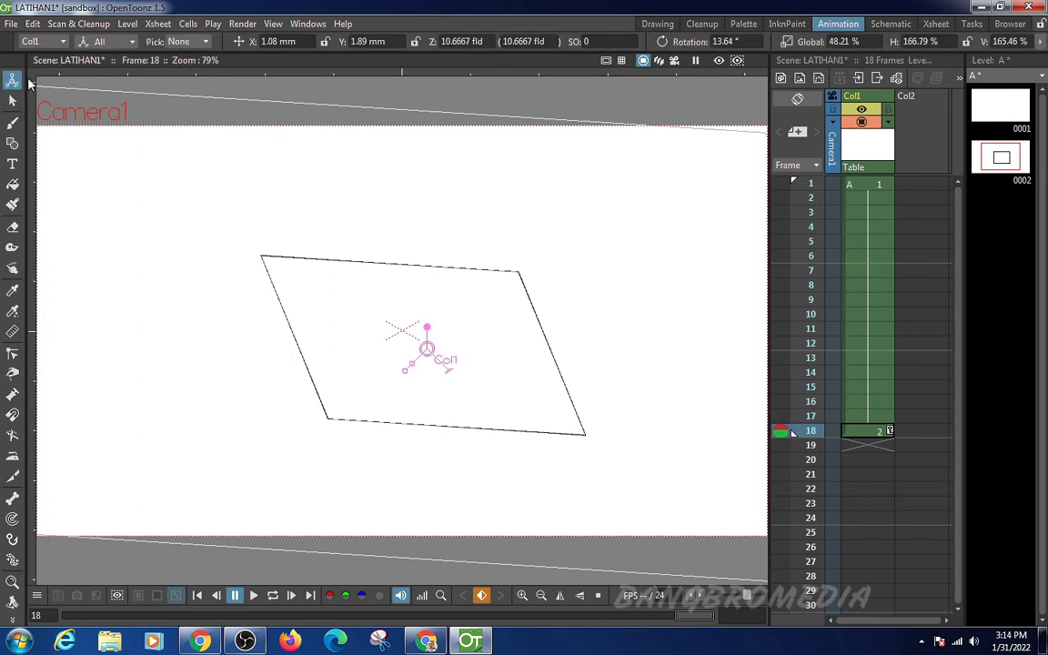
pyautogui.click(13, 122)
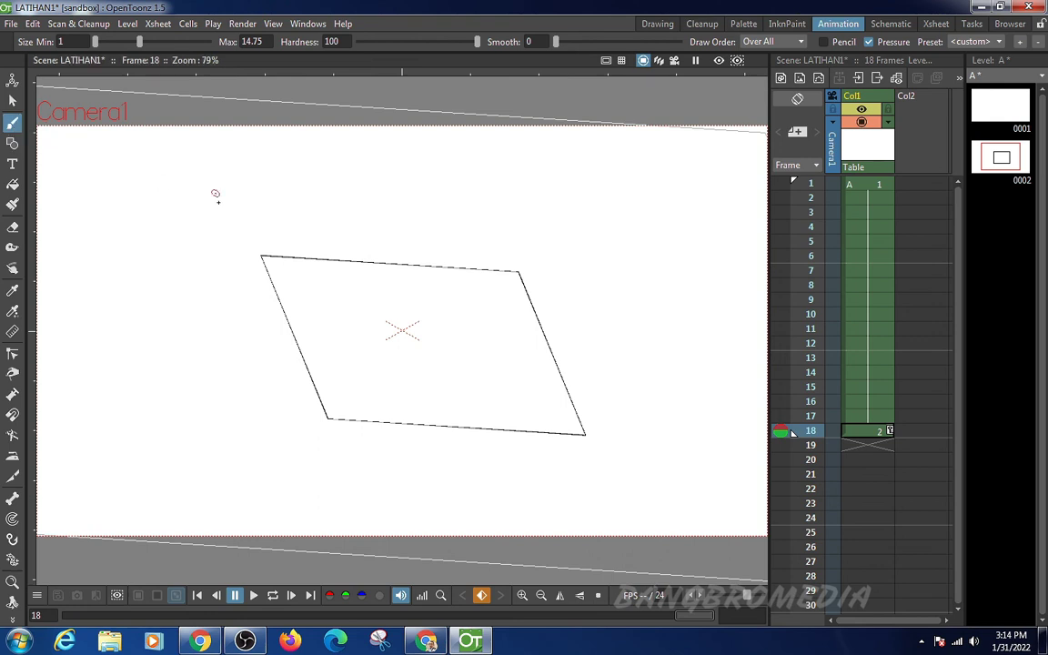
pyautogui.moveTo(159, 176)
pyautogui.mouseDown()
pyautogui.moveTo(300, 223)
pyautogui.moveTo(459, 220)
pyautogui.mouseUp()
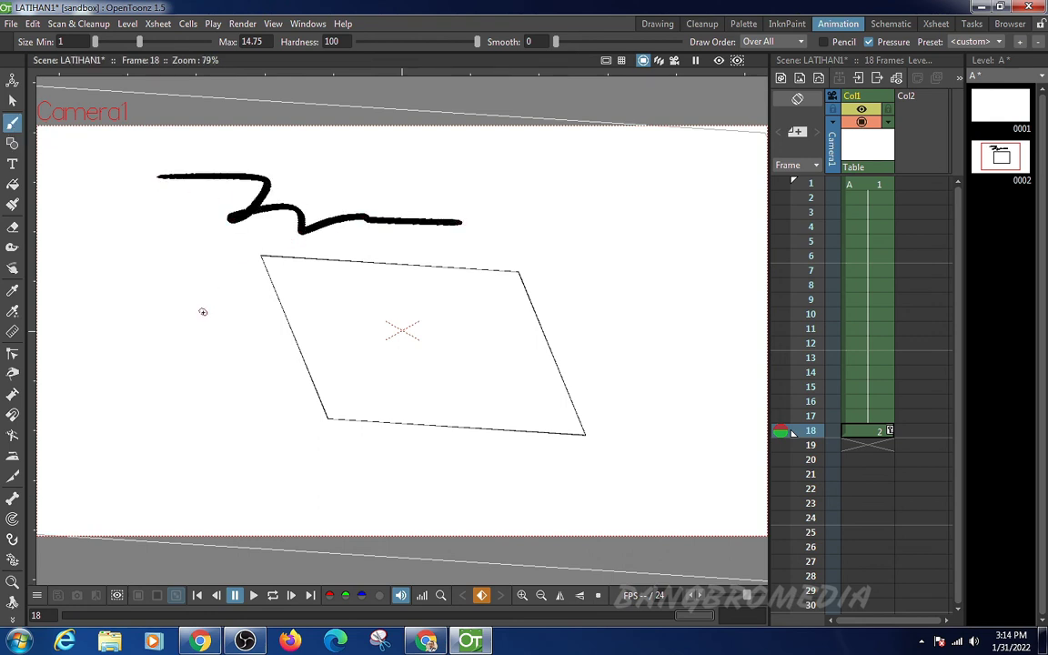
pyautogui.moveTo(193, 309)
pyautogui.mouseDown()
pyautogui.moveTo(295, 298)
pyautogui.moveTo(291, 379)
pyautogui.moveTo(199, 311)
pyautogui.moveTo(198, 331)
pyautogui.moveTo(228, 303)
pyautogui.moveTo(267, 317)
pyautogui.moveTo(245, 314)
pyautogui.moveTo(289, 344)
pyautogui.mouseUp()
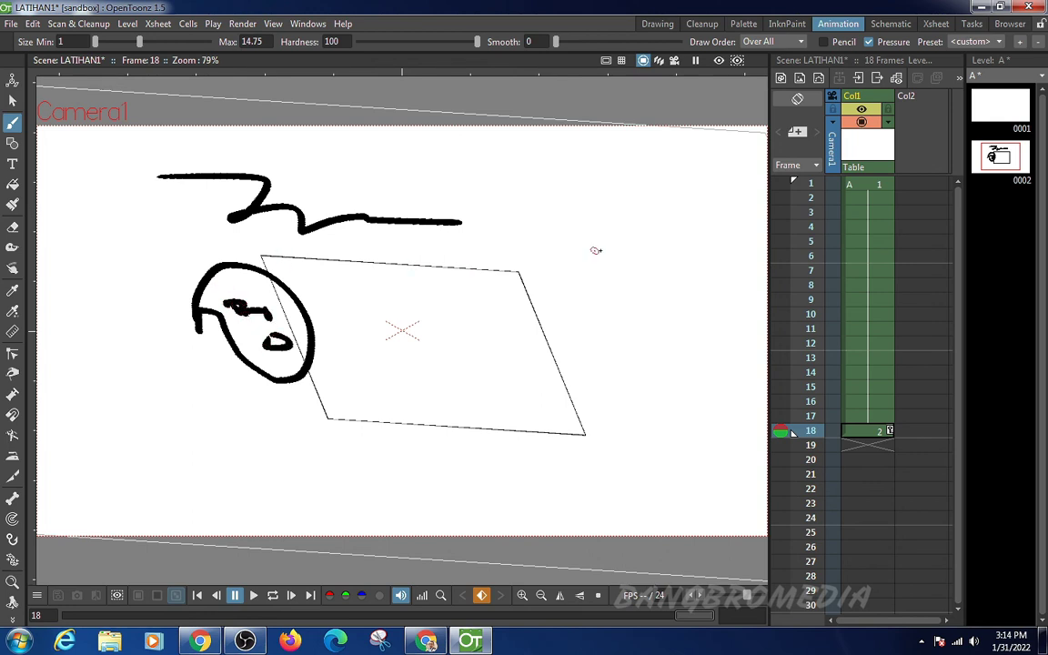
pyautogui.moveTo(596, 249)
pyautogui.mouseDown()
pyautogui.moveTo(557, 386)
pyautogui.moveTo(492, 230)
pyautogui.mouseUp()
pyautogui.moveTo(531, 182)
pyautogui.mouseDown()
pyautogui.moveTo(626, 183)
pyautogui.moveTo(593, 277)
pyautogui.mouseUp()
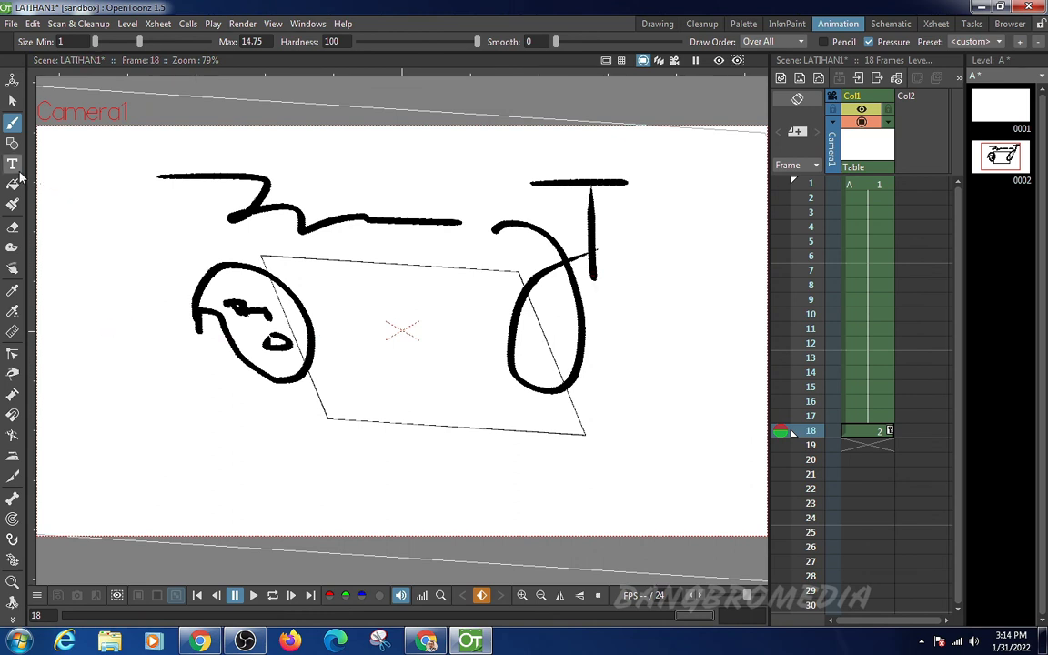
# Step: Draw a small rectangle near the canvas's upper-left corner and add the text "fgdfgdfgdf" below it
pyautogui.click(12, 142)
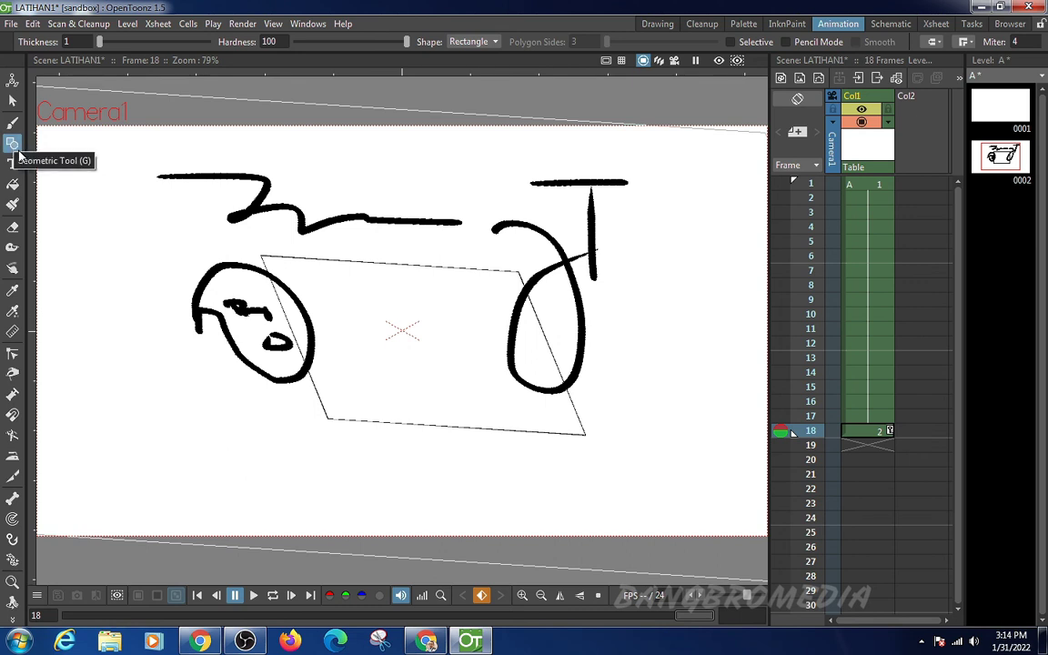
pyautogui.moveTo(87, 157); pyautogui.dragTo(161, 230)
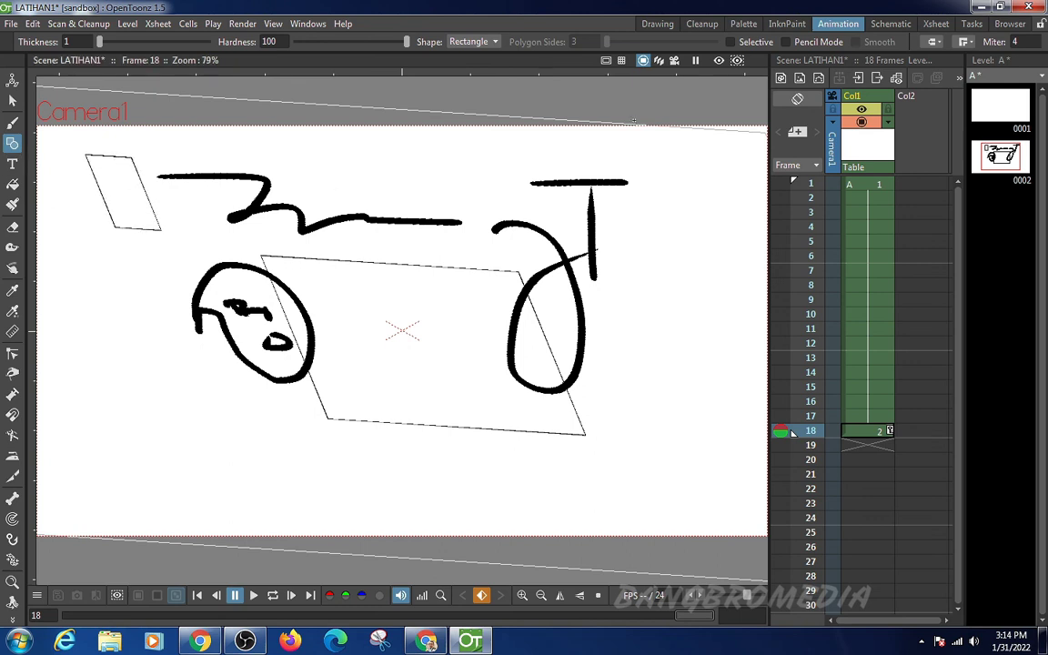
pyautogui.click(13, 164)
pyautogui.click(129, 285)
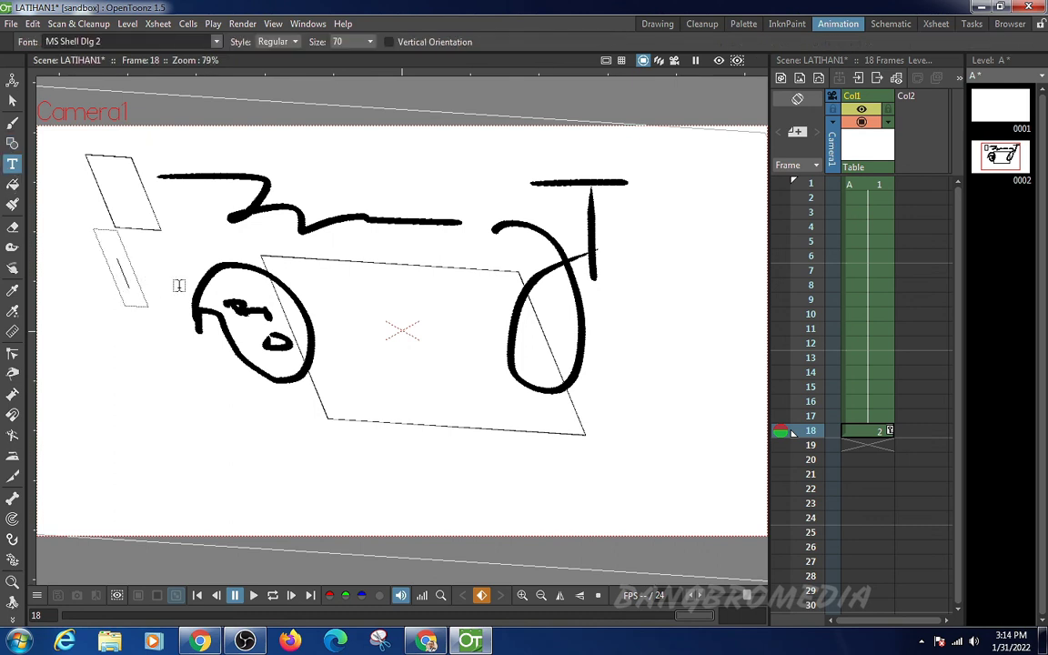
pyautogui.write('fgdfgdfgdf')
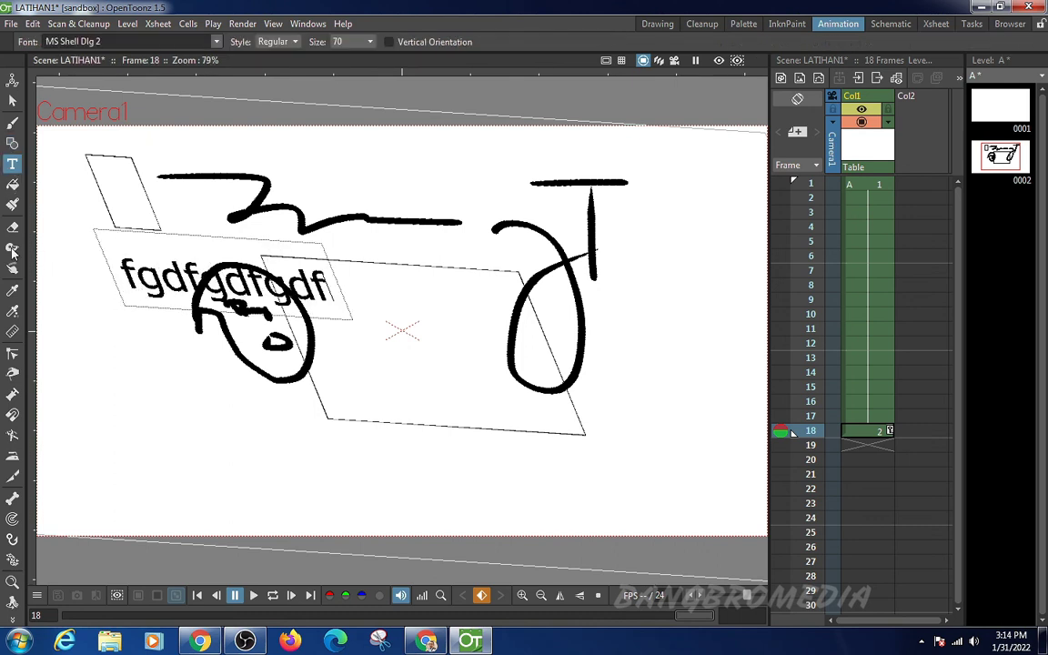
# Step: Show the Fill and Paint Brush tools' options, and start a new text entry below the slanted rectangle
pyautogui.click(13, 182)
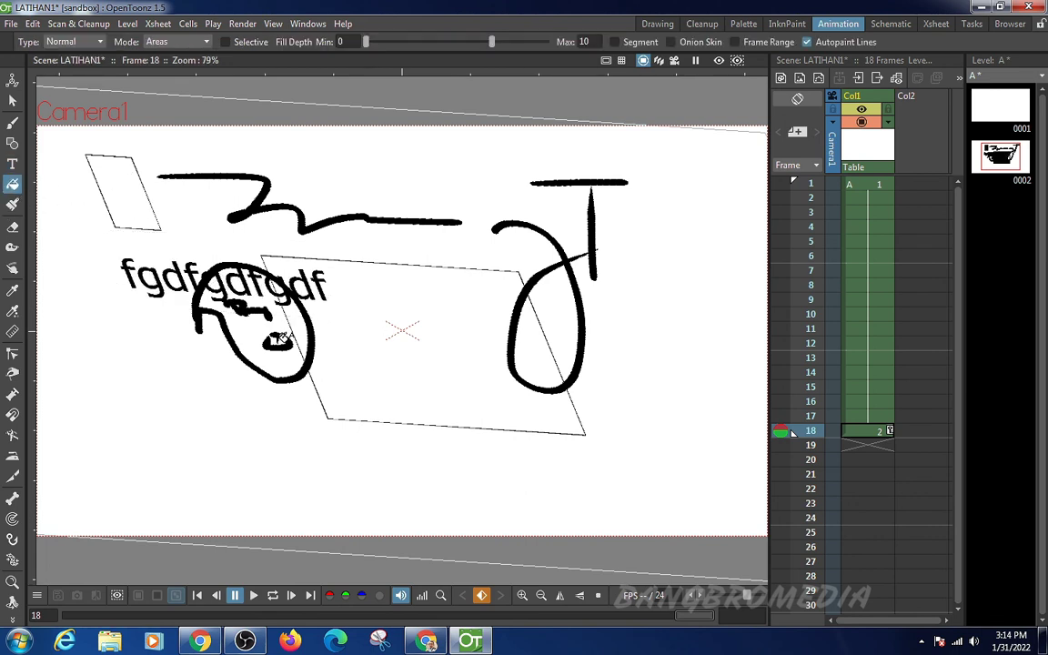
pyautogui.click(15, 206)
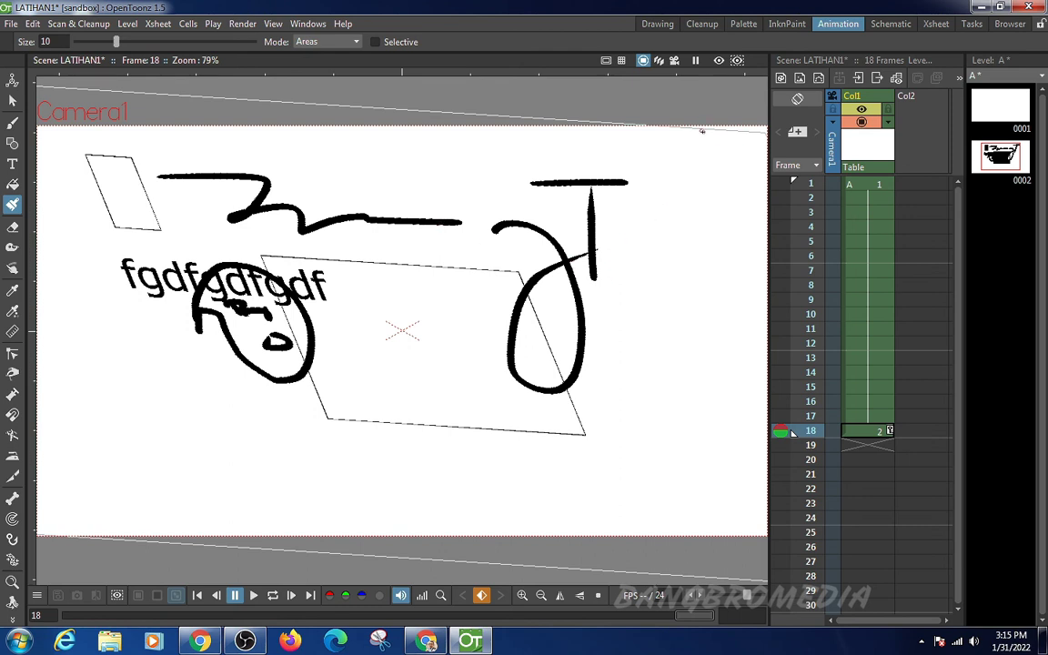
pyautogui.press('y')
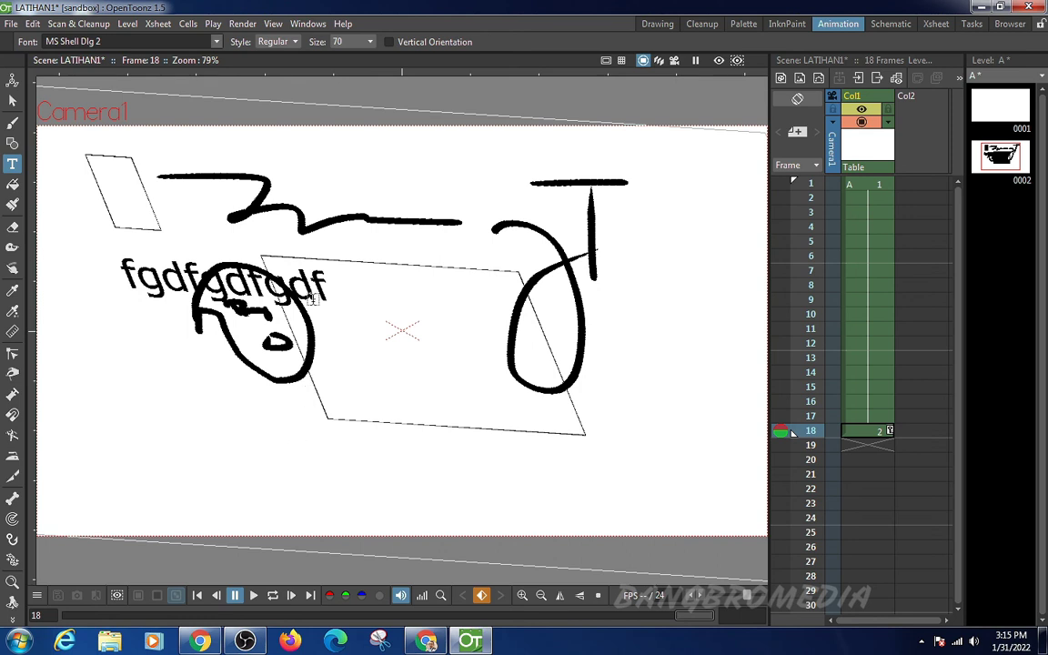
pyautogui.click(239, 485)
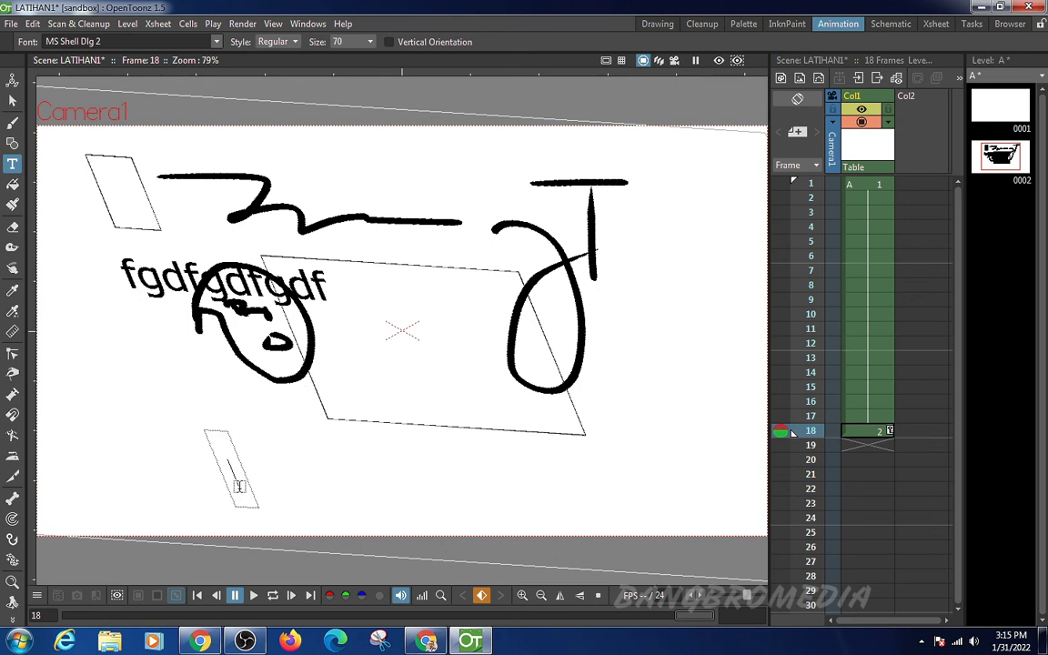